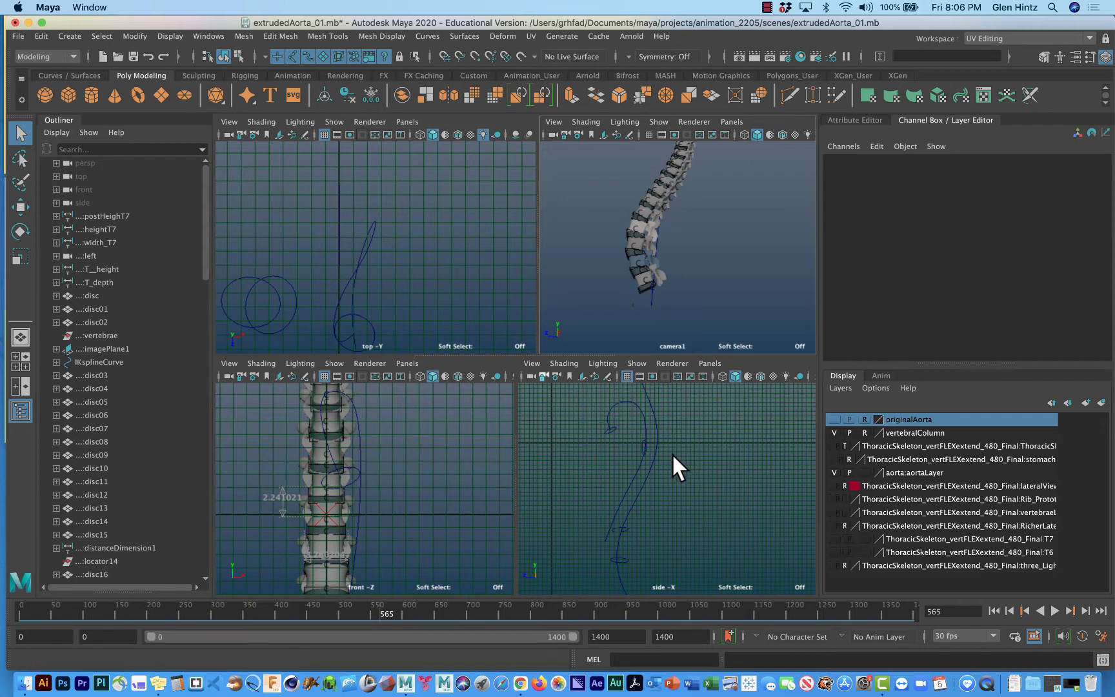
Select the IK spline curve running along the spine and examine the vertebral column from several angles in the camera view.
click(650, 399)
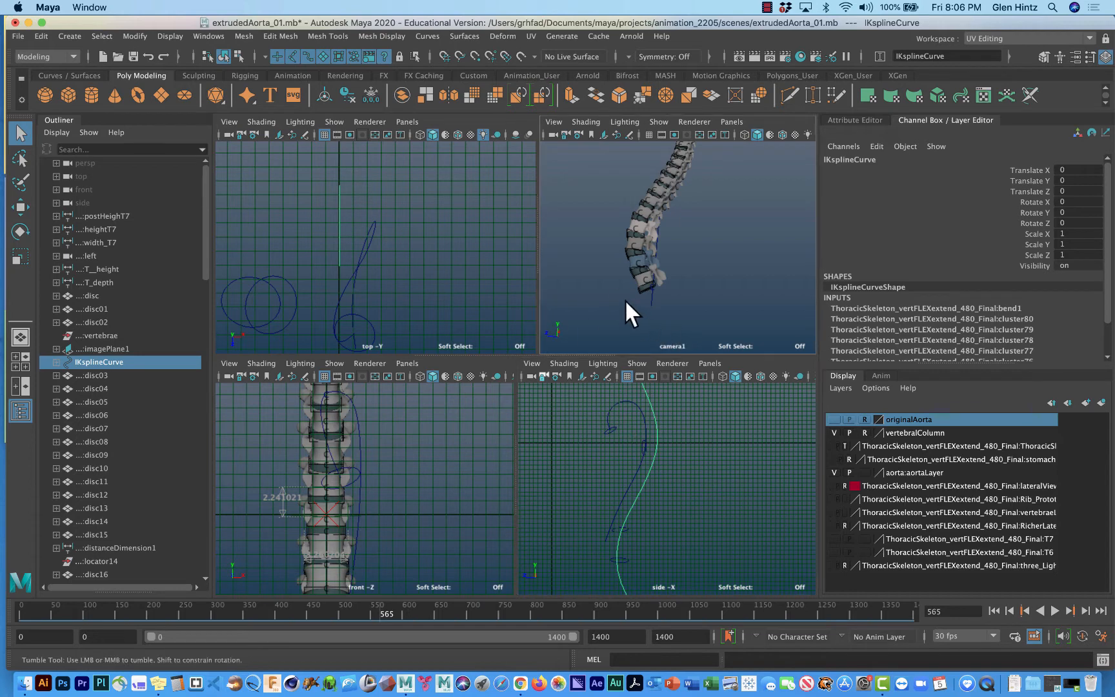
alt+drag(625, 299, 694, 177)
alt+drag(688, 253, 742, 302)
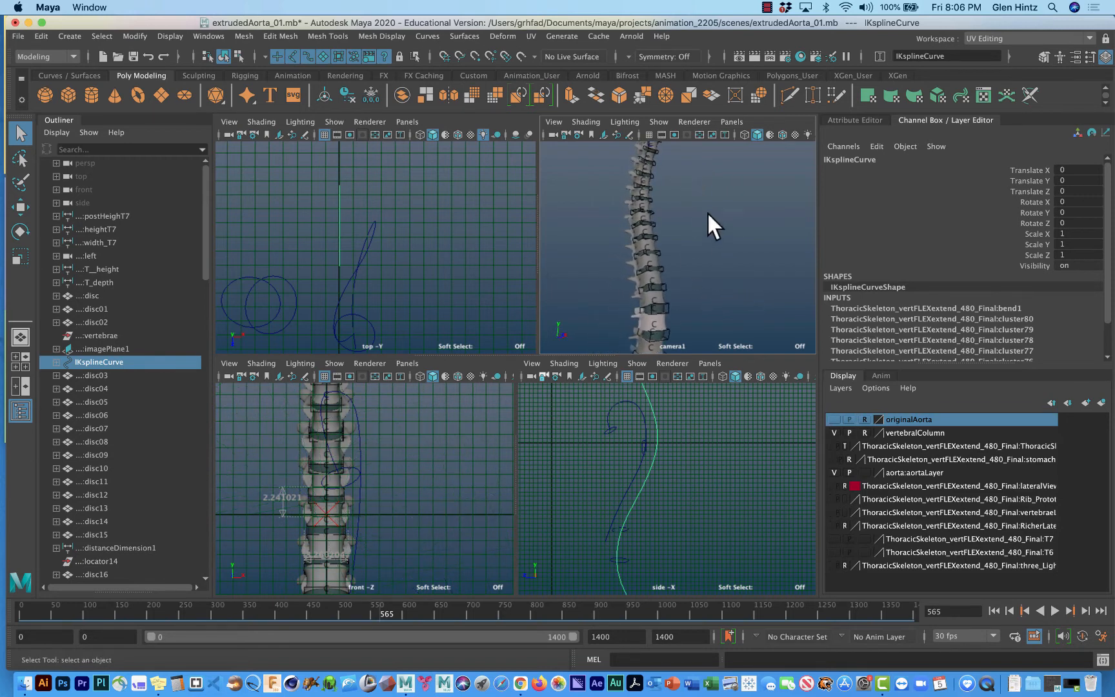
alt+drag(708, 219, 720, 294)
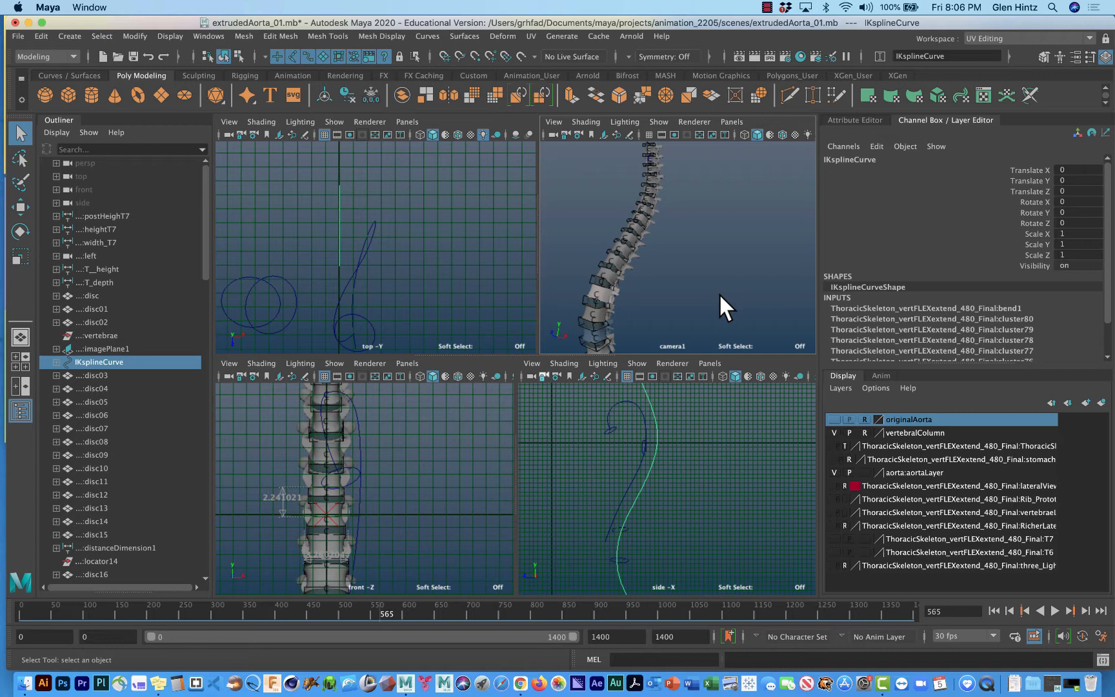
alt+drag(668, 284, 750, 281)
alt+middle_drag(726, 232, 710, 284)
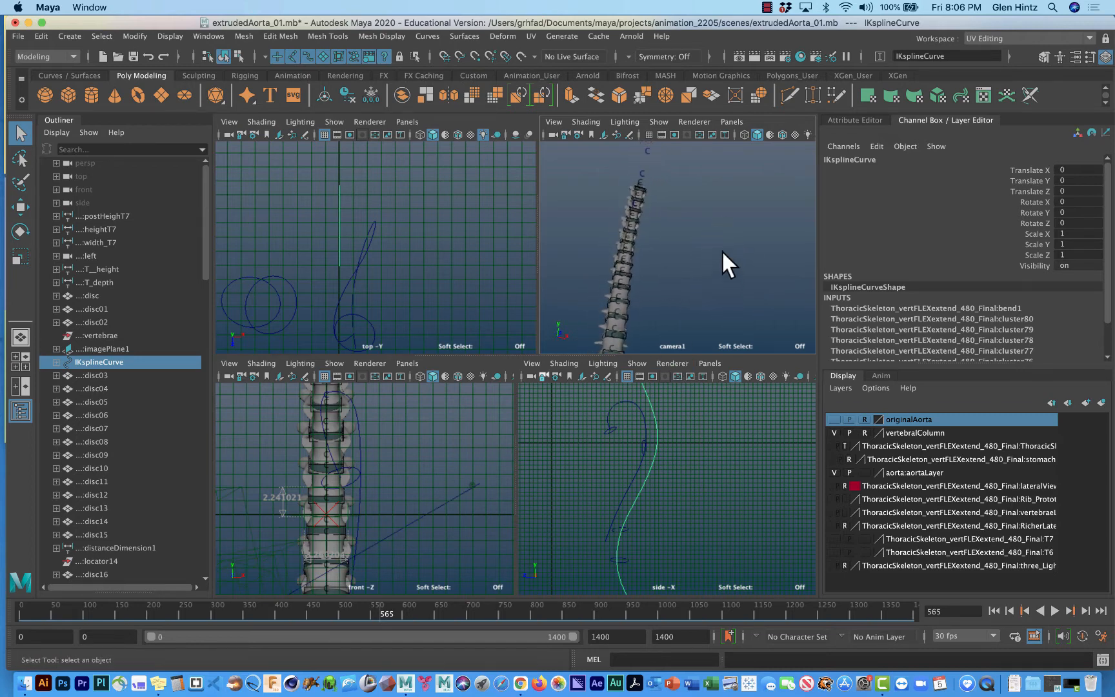
alt+drag(721, 250, 595, 234)
alt+drag(730, 292, 712, 239)
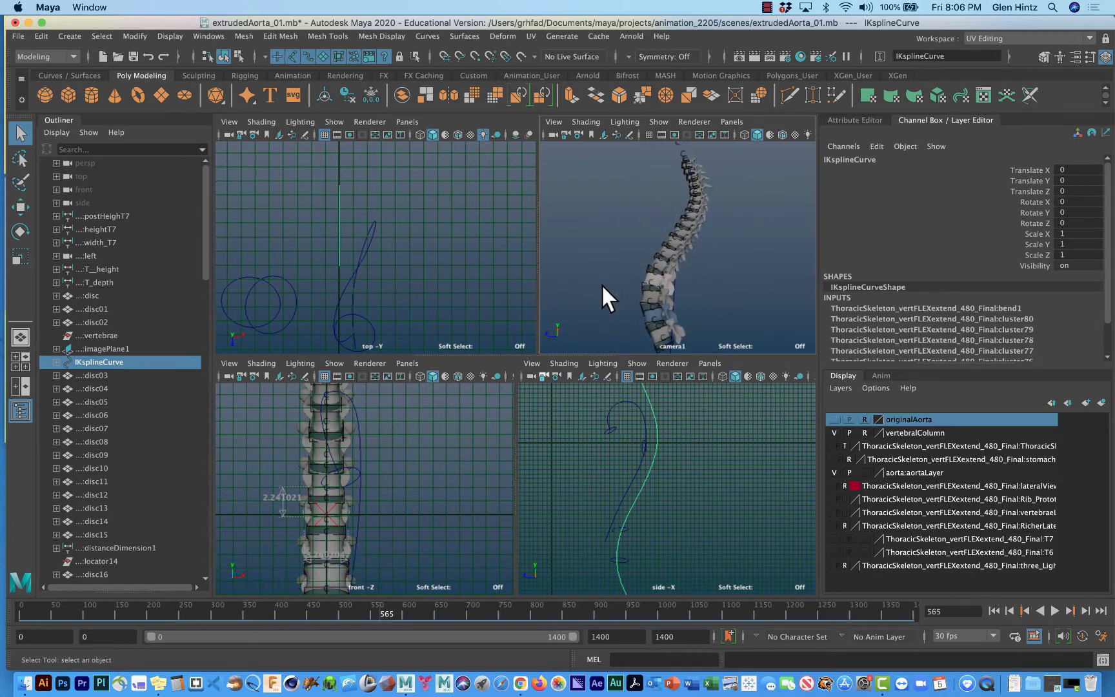
mouse_move(605, 296)
alt+mouse_down()
mouse_move(627, 304)
mouse_move(630, 294)
mouse_move(607, 298)
alt+mouse_up()
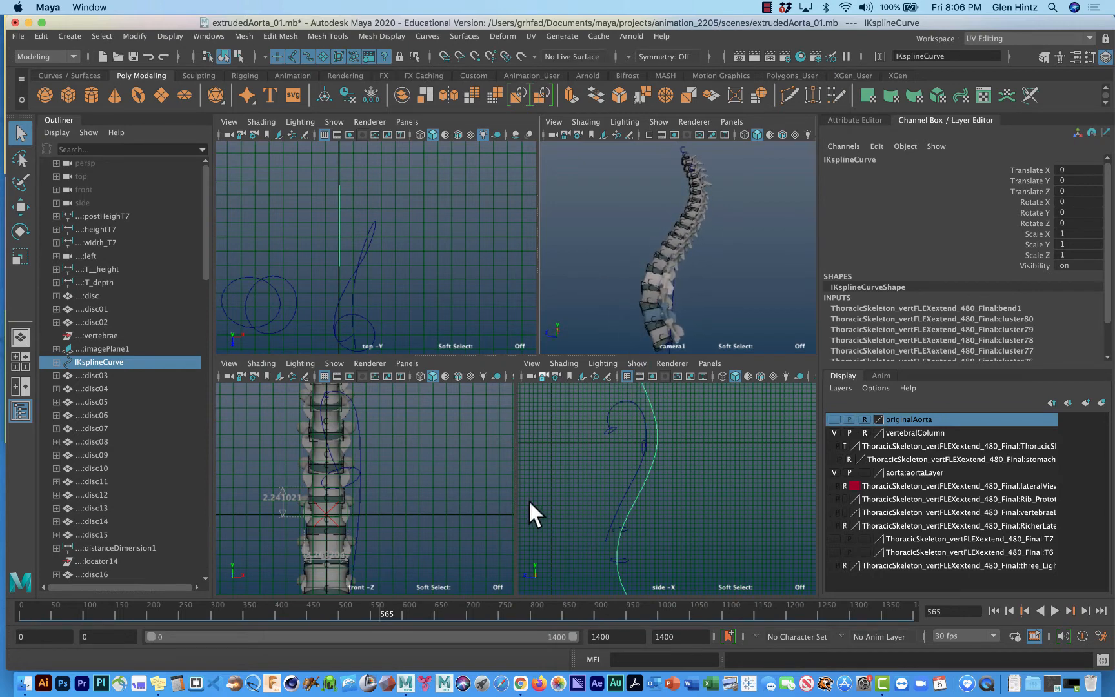
Select the aorta path curve and turn on polygon display in the side view to show the vertebrae beside it.
click(357, 429)
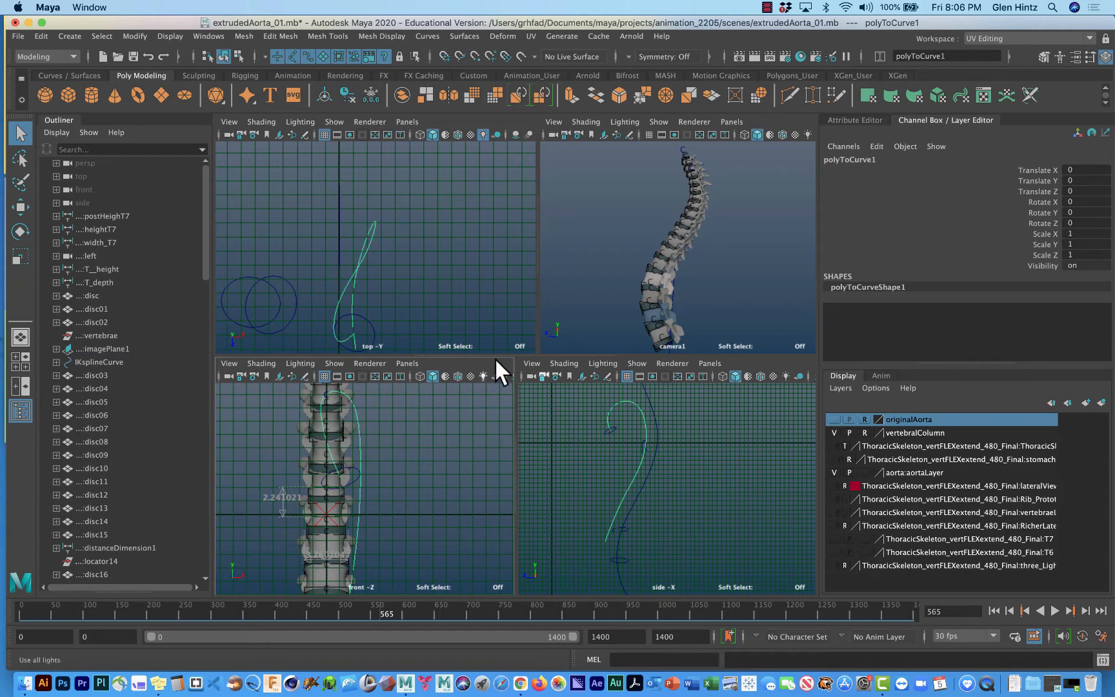
alt+middle_drag(689, 468, 690, 515)
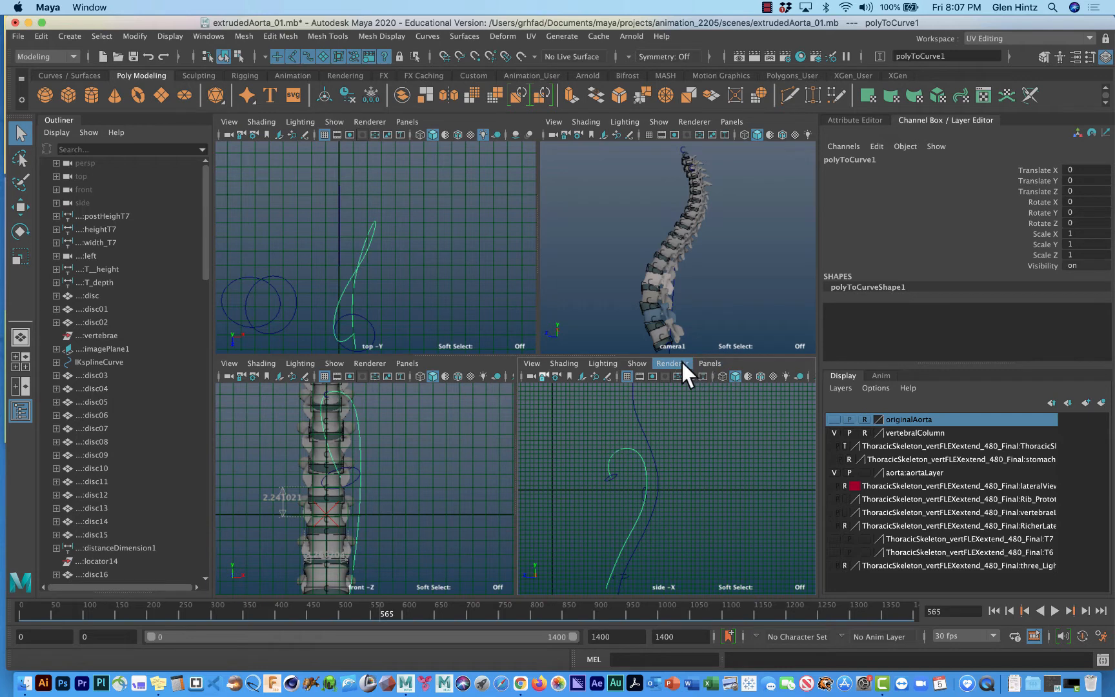
click(639, 363)
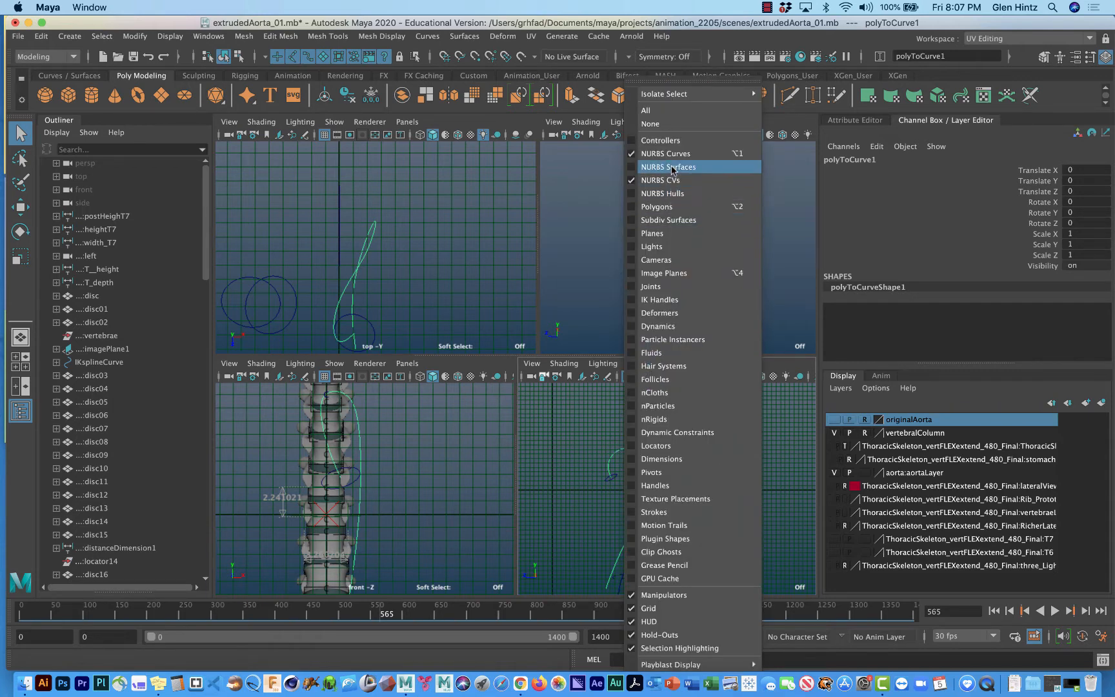
click(667, 207)
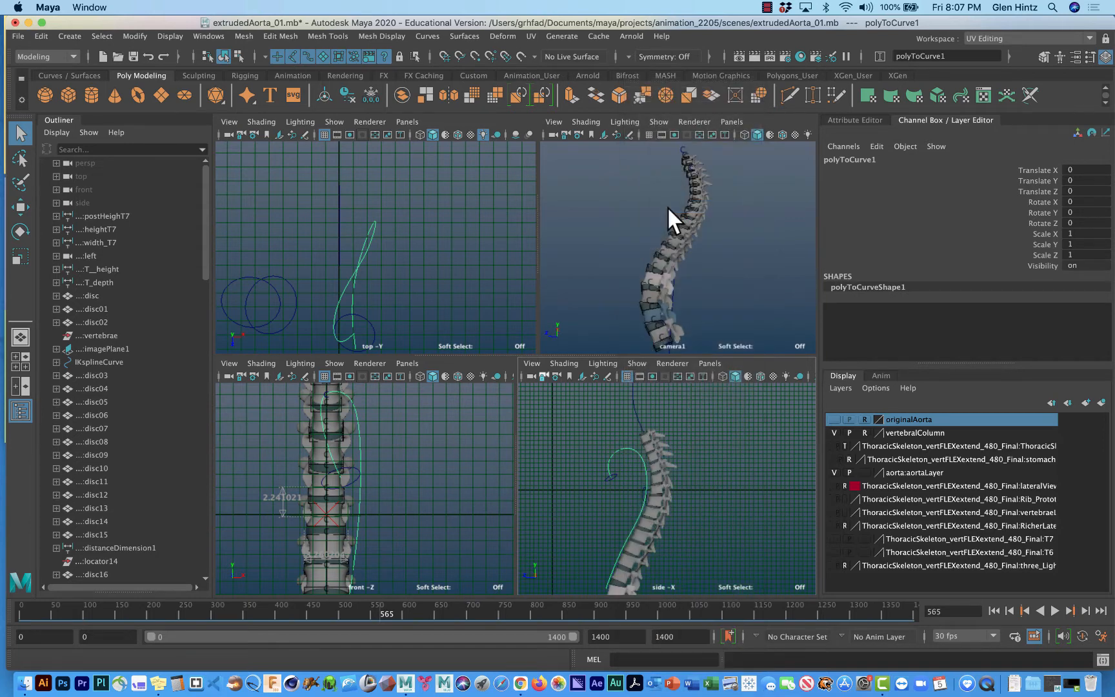
alt+middle_drag(717, 436, 709, 421)
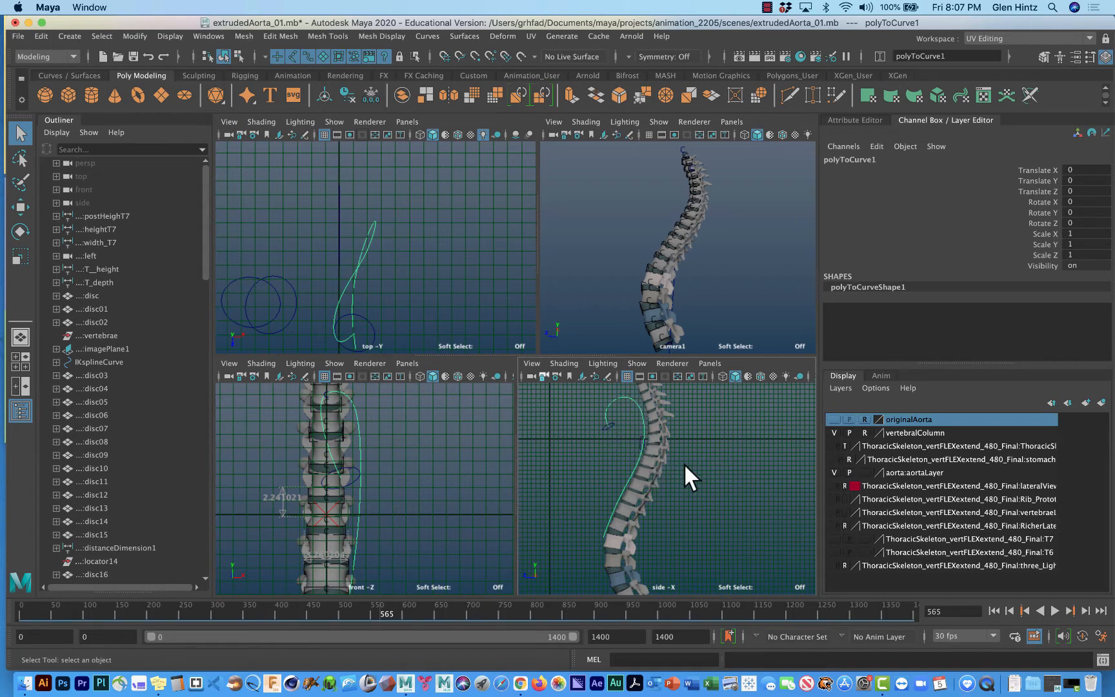
Make the ThoracicSkeleton layer visible to show the rib cage around the aorta curve.
click(832, 446)
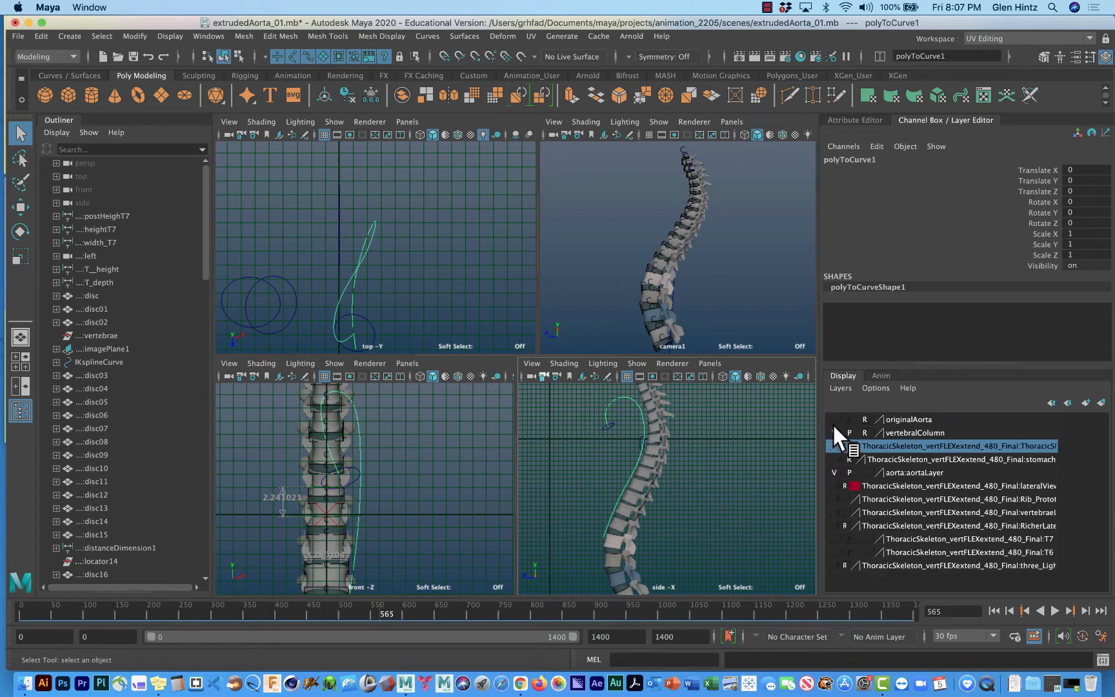
click(833, 419)
click(833, 419)
click(831, 446)
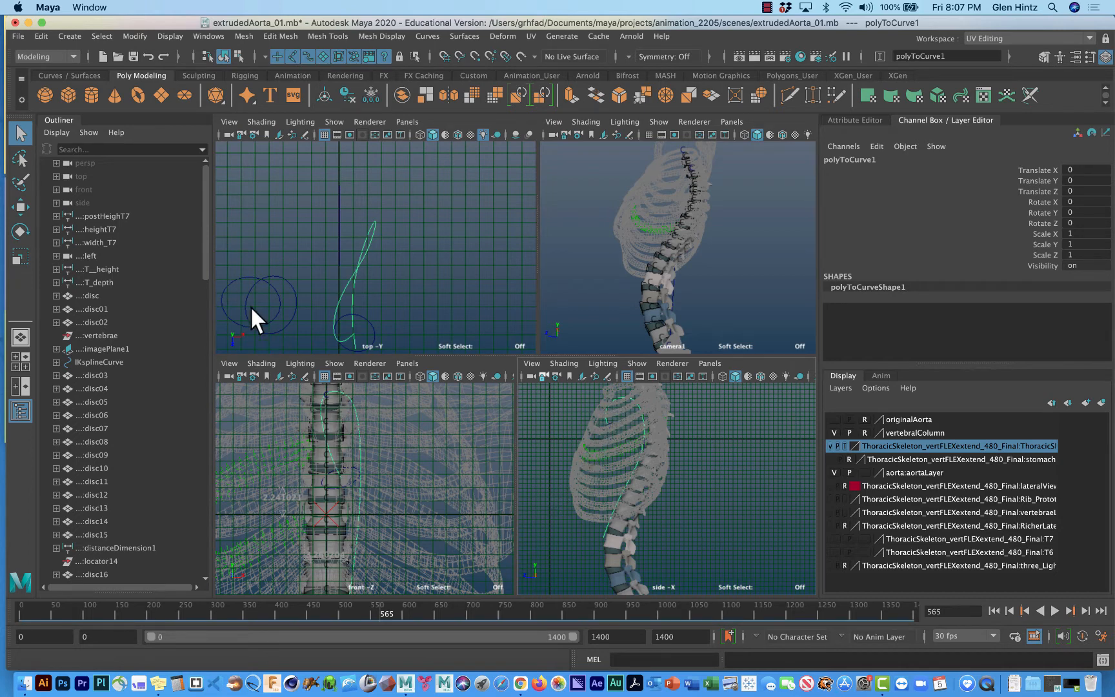
drag(205, 253, 189, 340)
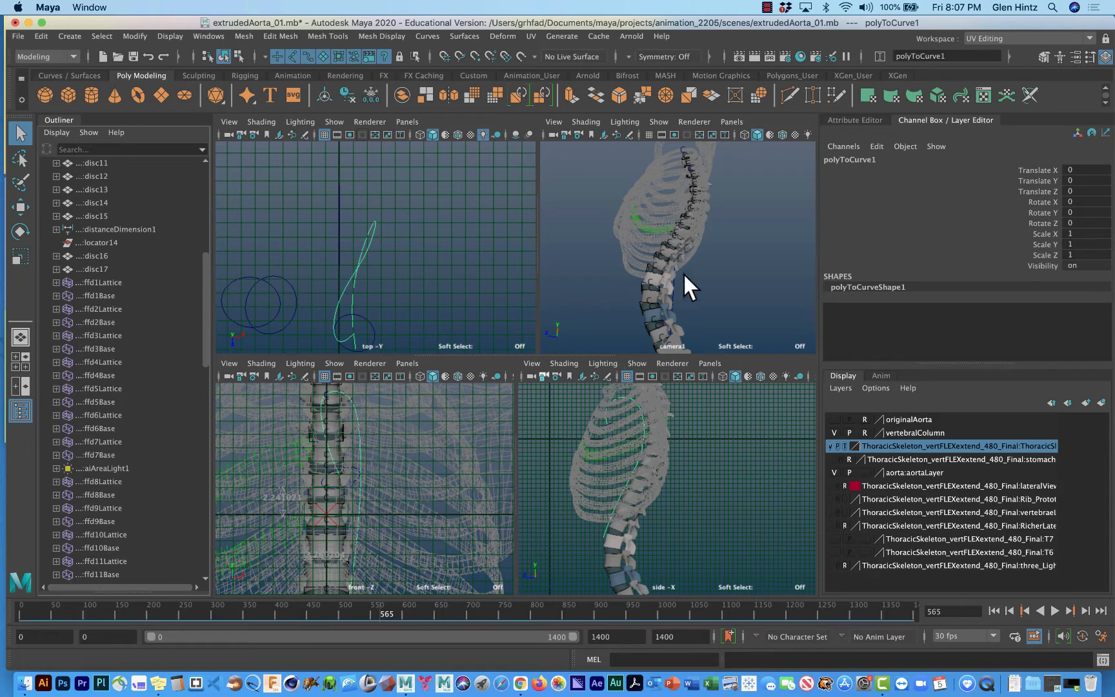
alt+drag(684, 284, 505, 242)
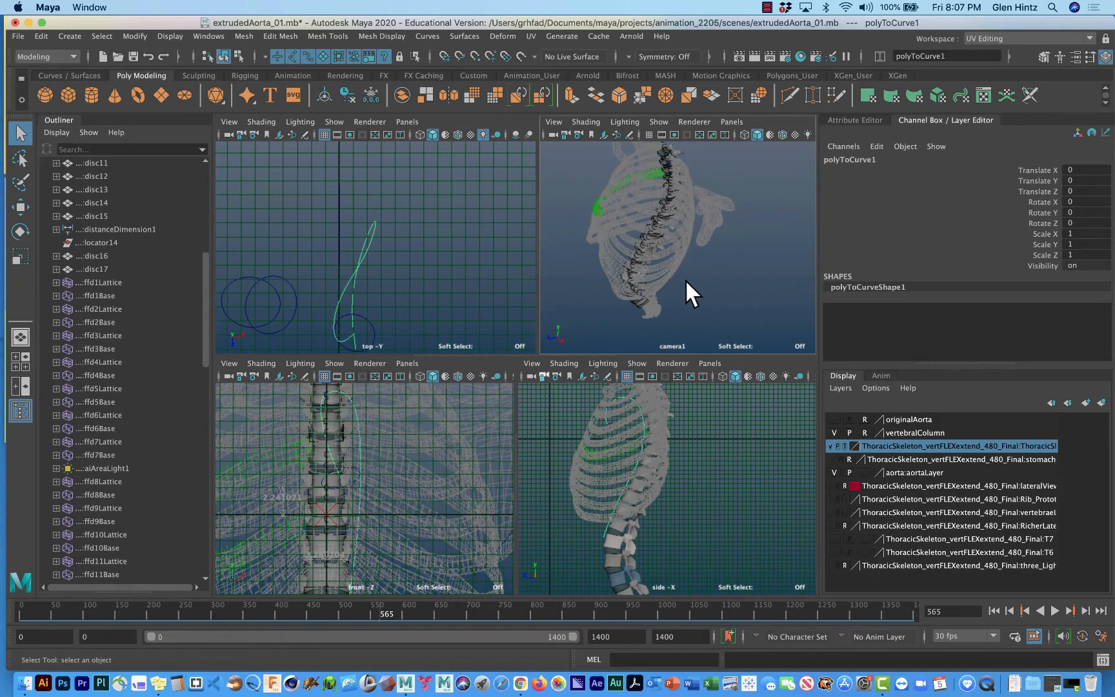
alt+drag(684, 279, 700, 249)
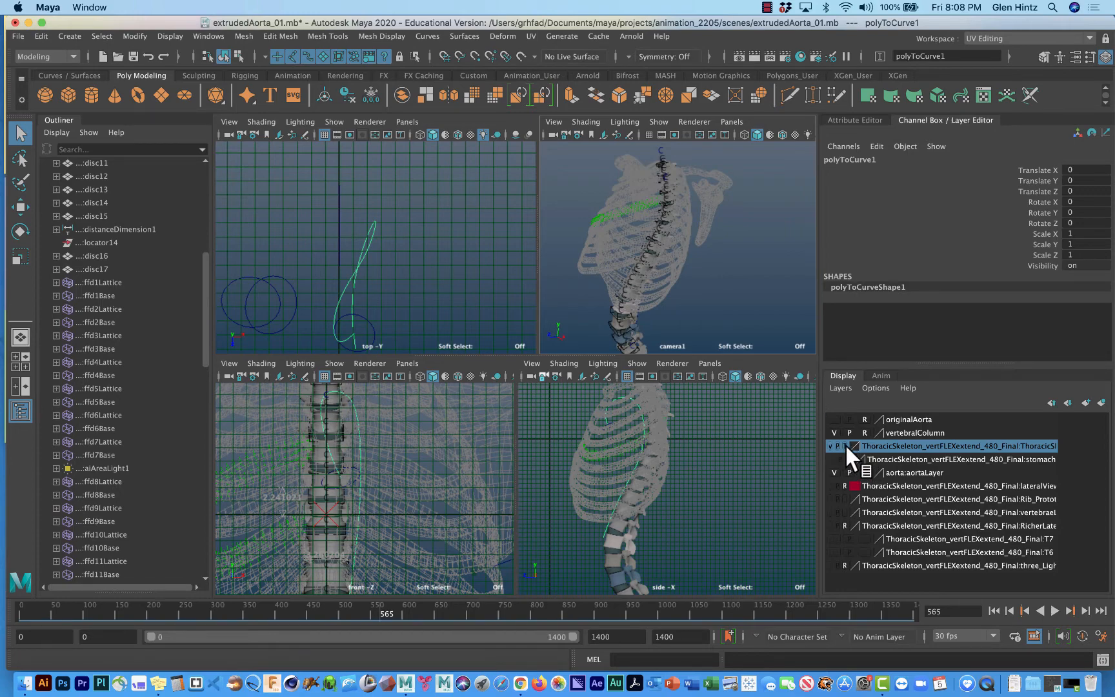
Widen the layer list and switch the ThoracicSkeleton layer's display type from template to reference.
drag(819, 437, 753, 436)
click(780, 445)
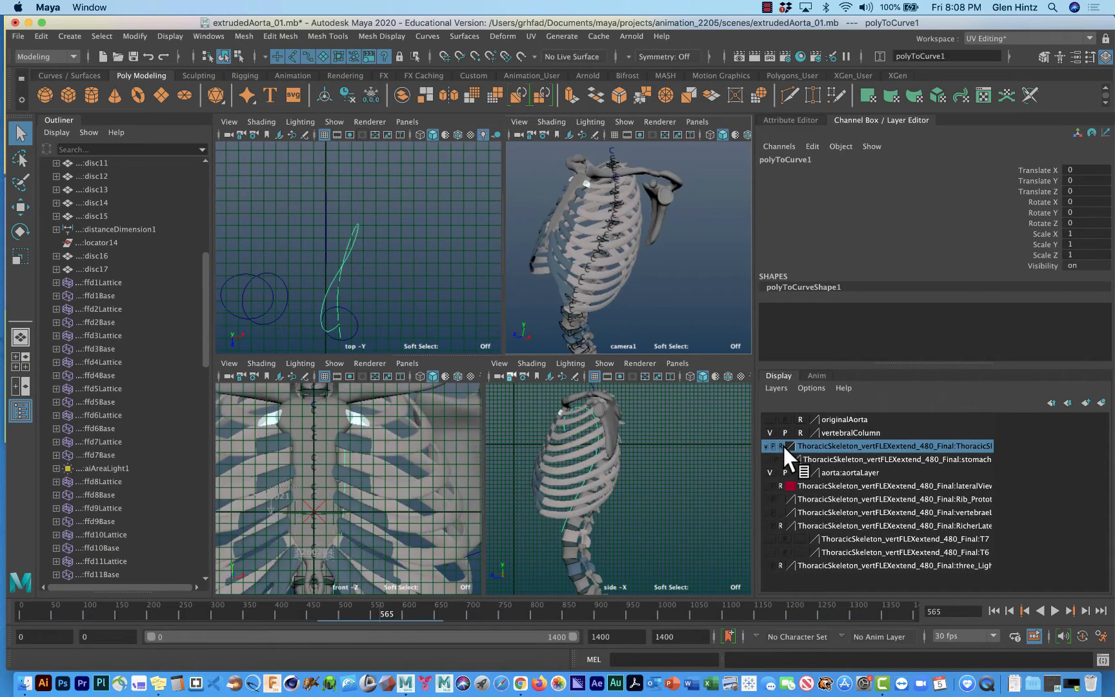
mouse_move(654, 286)
alt+mouse_down()
mouse_move(683, 317)
mouse_move(793, 340)
mouse_move(608, 230)
alt+mouse_up()
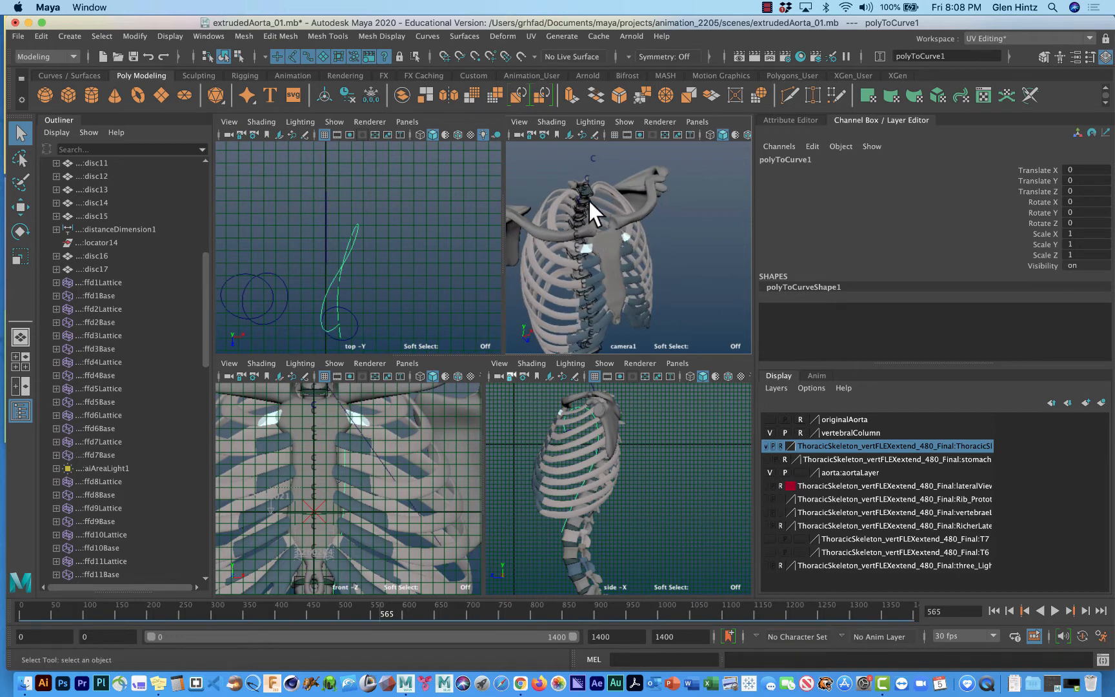
alt+drag(630, 261, 584, 243)
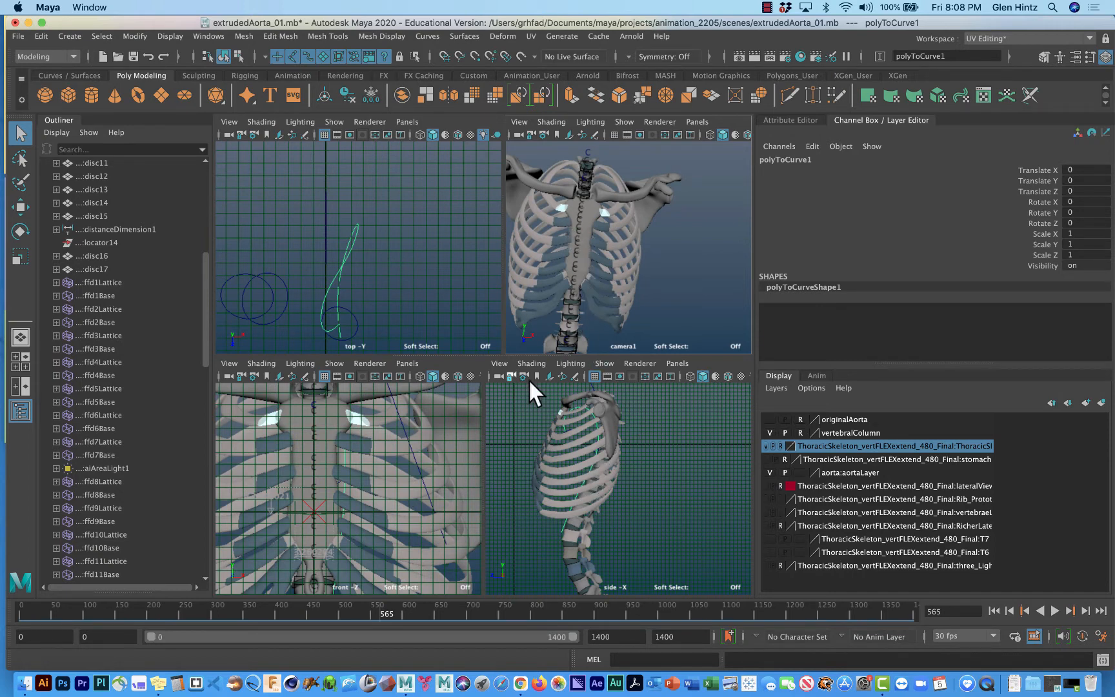
Show the aorta curve's control vertices and shift CV 13 near the arch slightly along X toward the spine's midline.
click(331, 279)
right_drag(329, 279, 272, 278)
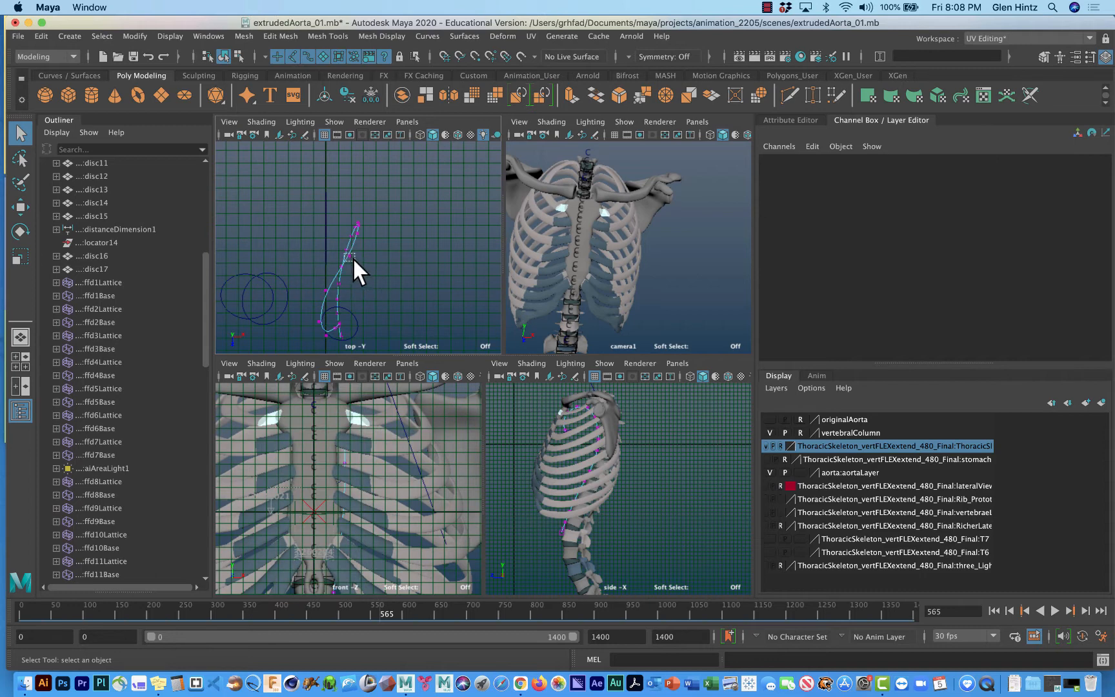
drag(354, 258, 354, 259)
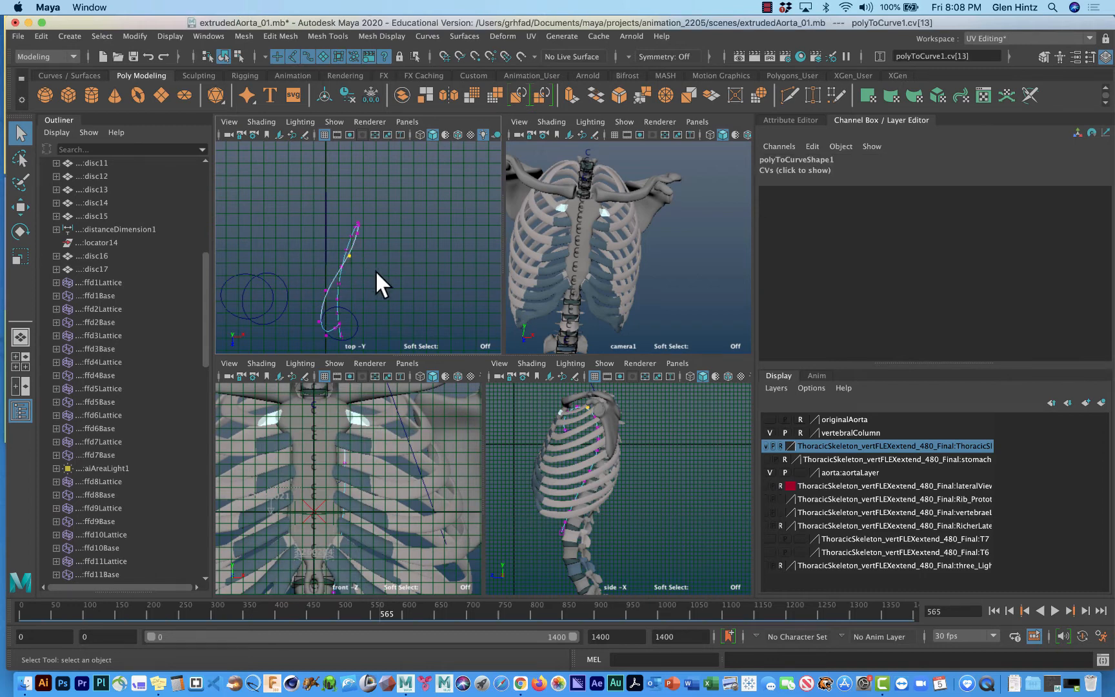
key(w)
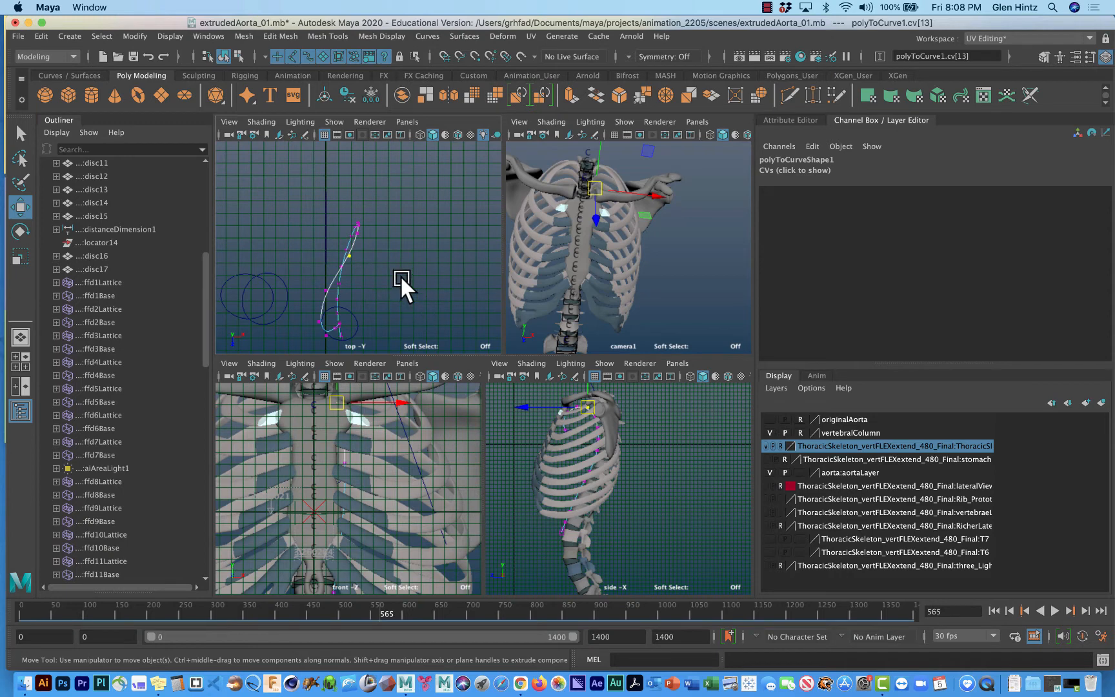
drag(404, 397, 396, 396)
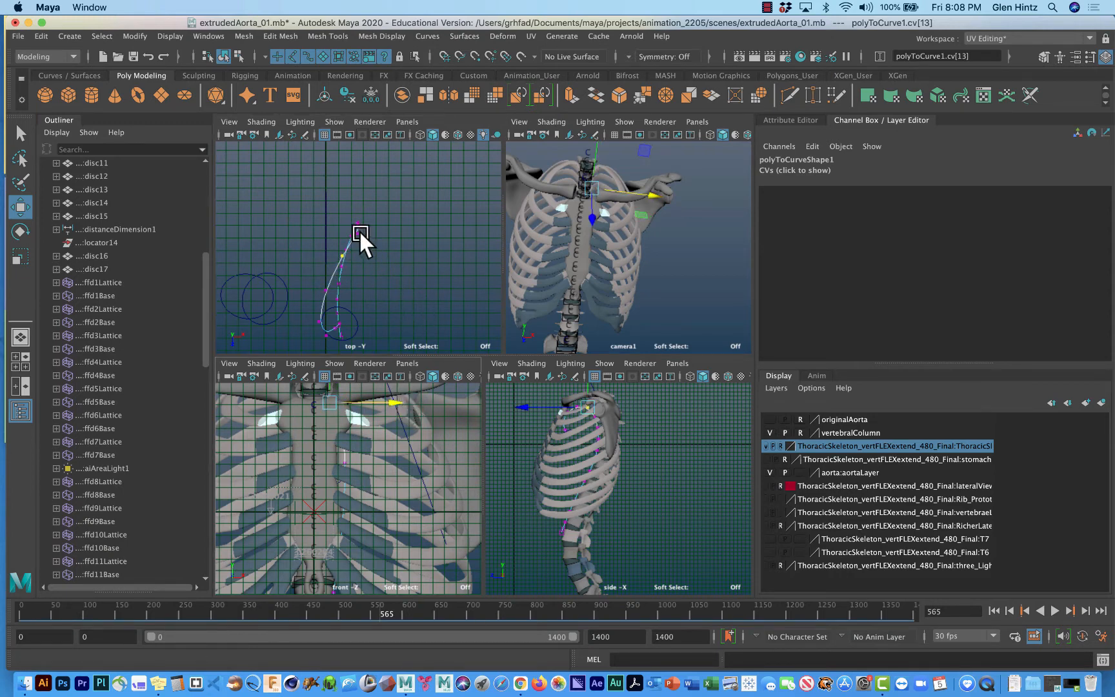
Turn on Soft Select with an adjusted falloff radius and shift the aorta curve's CV 12 slightly along X toward the spine.
key(b)
drag(366, 242, 426, 250)
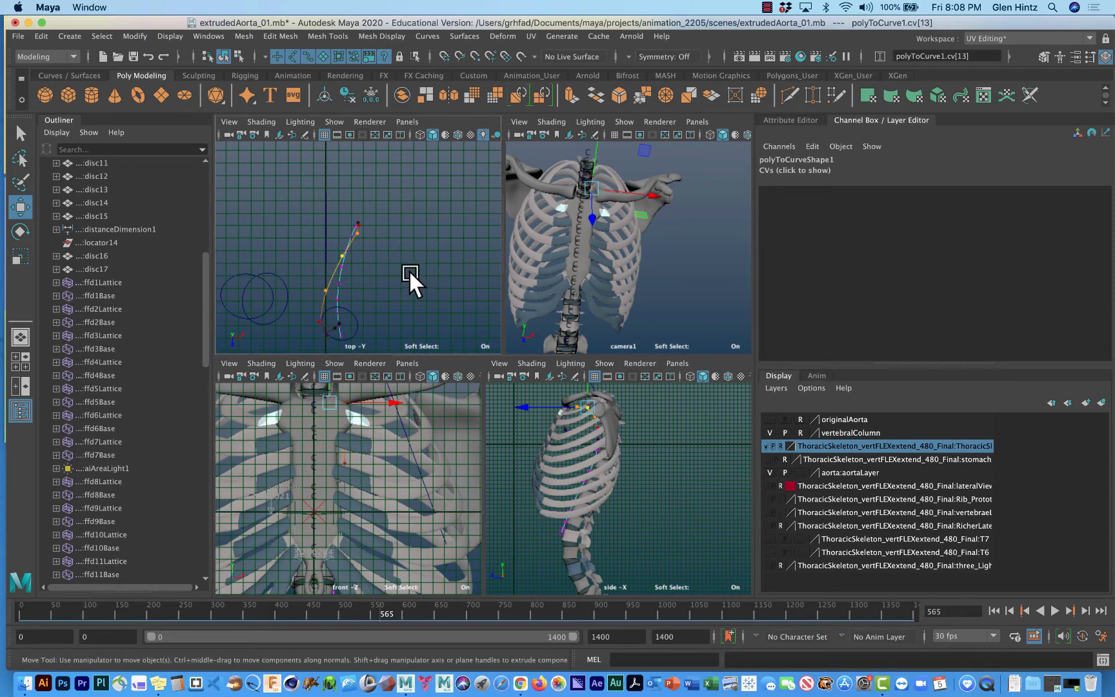
click(358, 232)
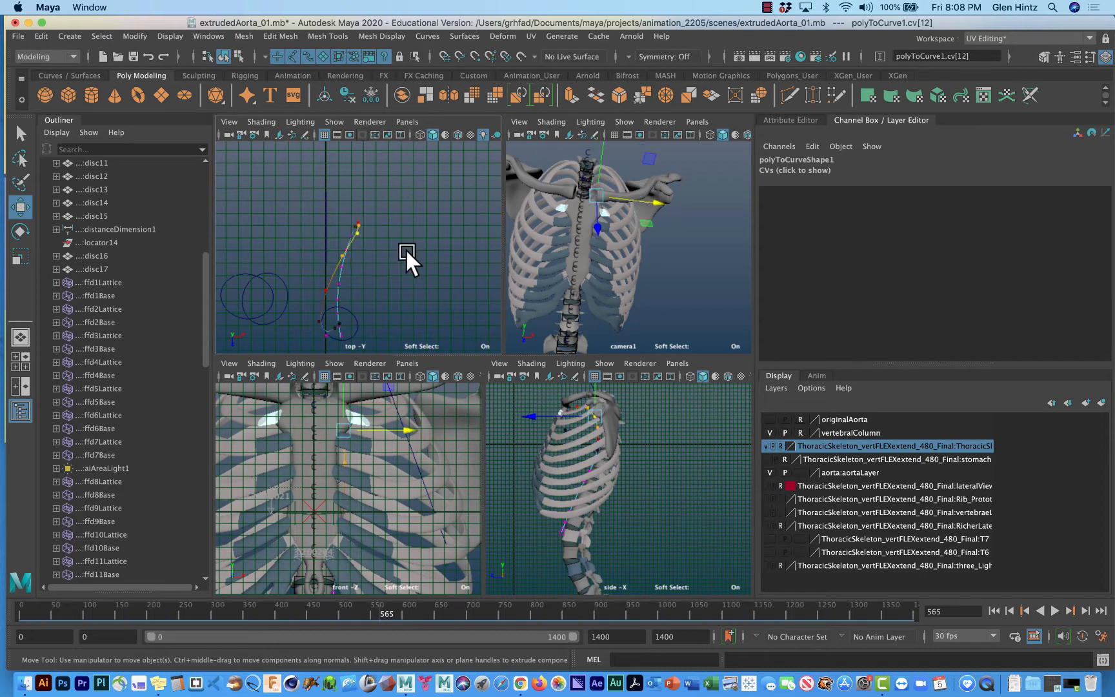
drag(408, 421, 401, 420)
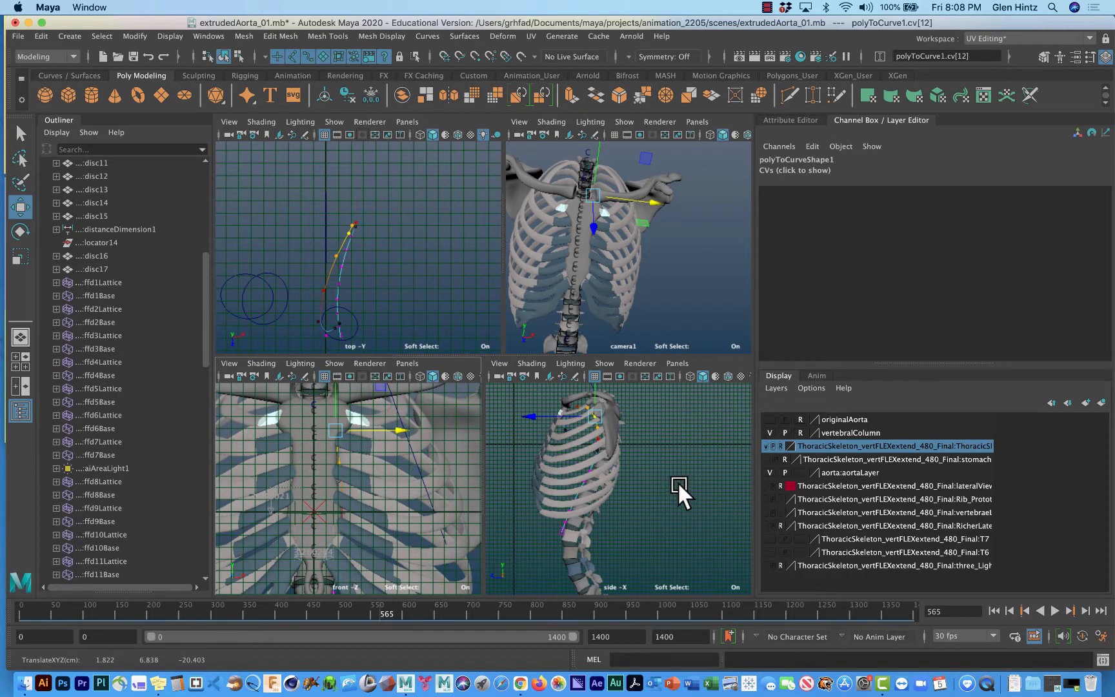
Hide the ThoracicSkeleton and vertebralColumn layers so only the curves remain in the views.
alt+drag(667, 289, 718, 261)
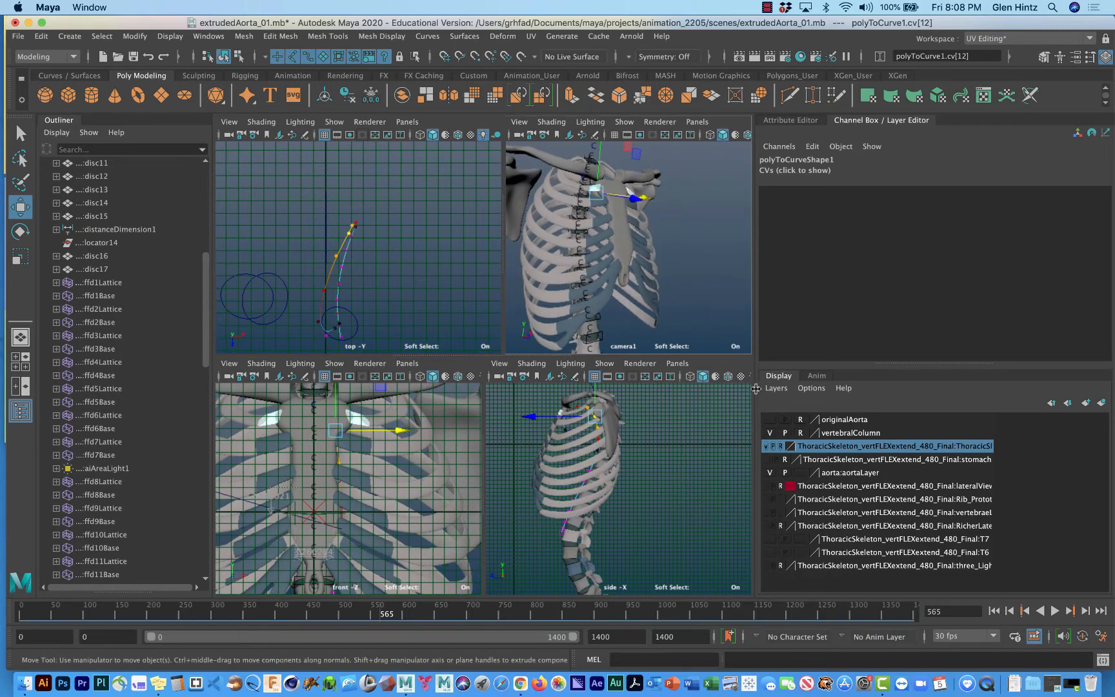
click(766, 445)
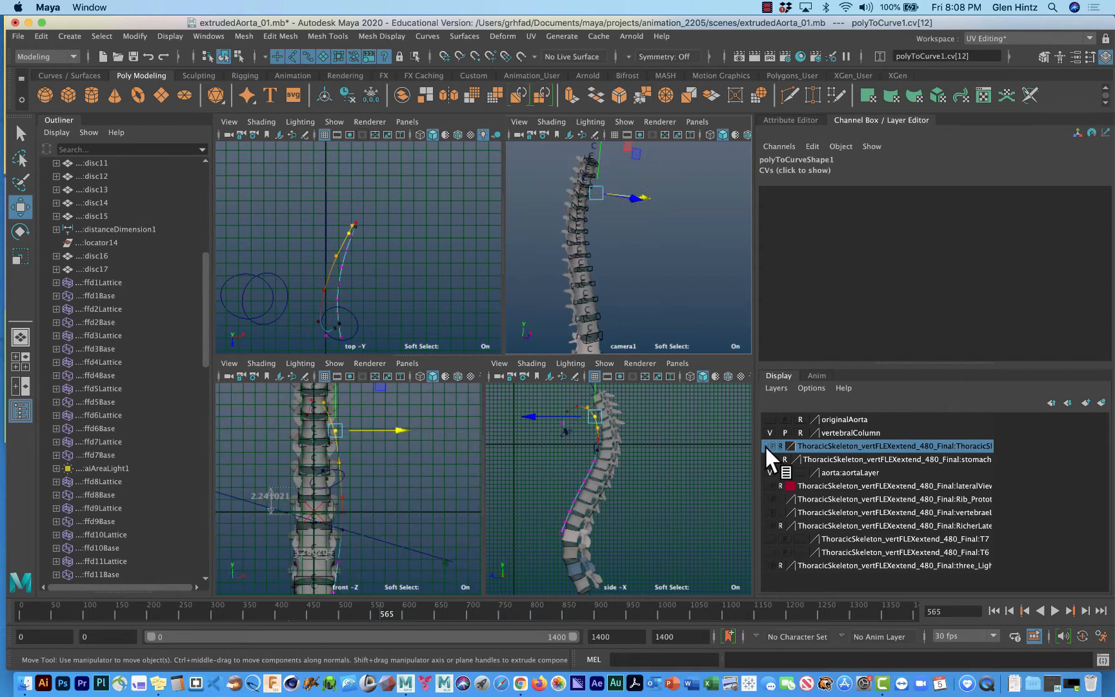
alt+drag(682, 316, 652, 321)
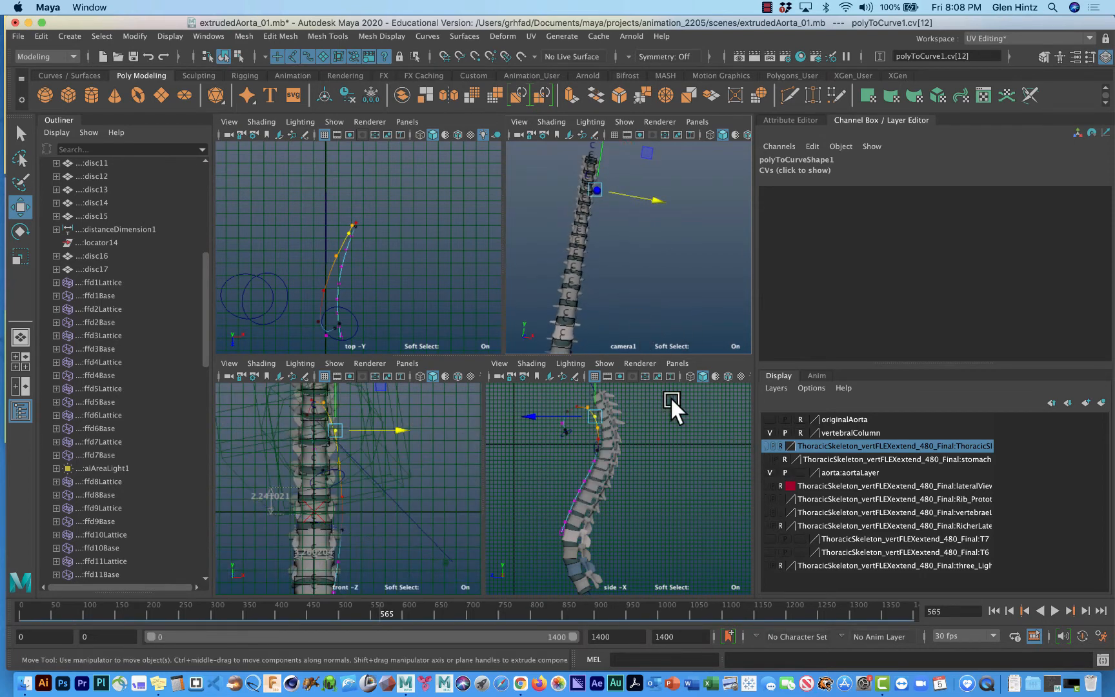
click(769, 433)
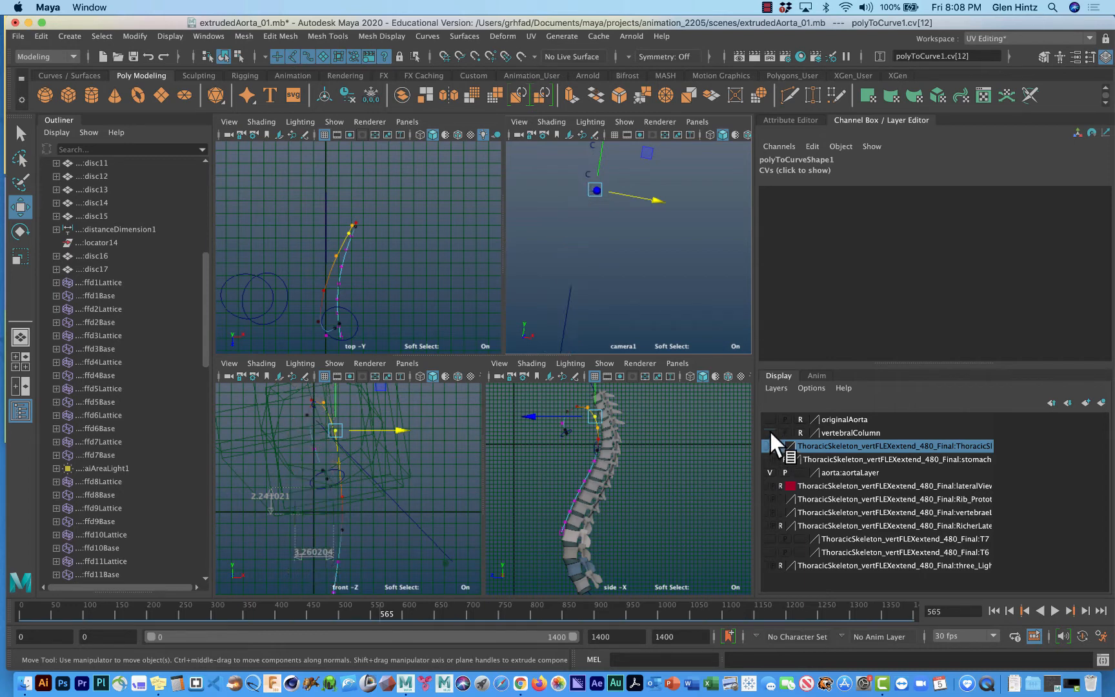
Return the aorta curve to object selection, enlarge the side view around the path and its profile circles, and clear the selection.
click(672, 449)
right_drag(597, 425, 639, 344)
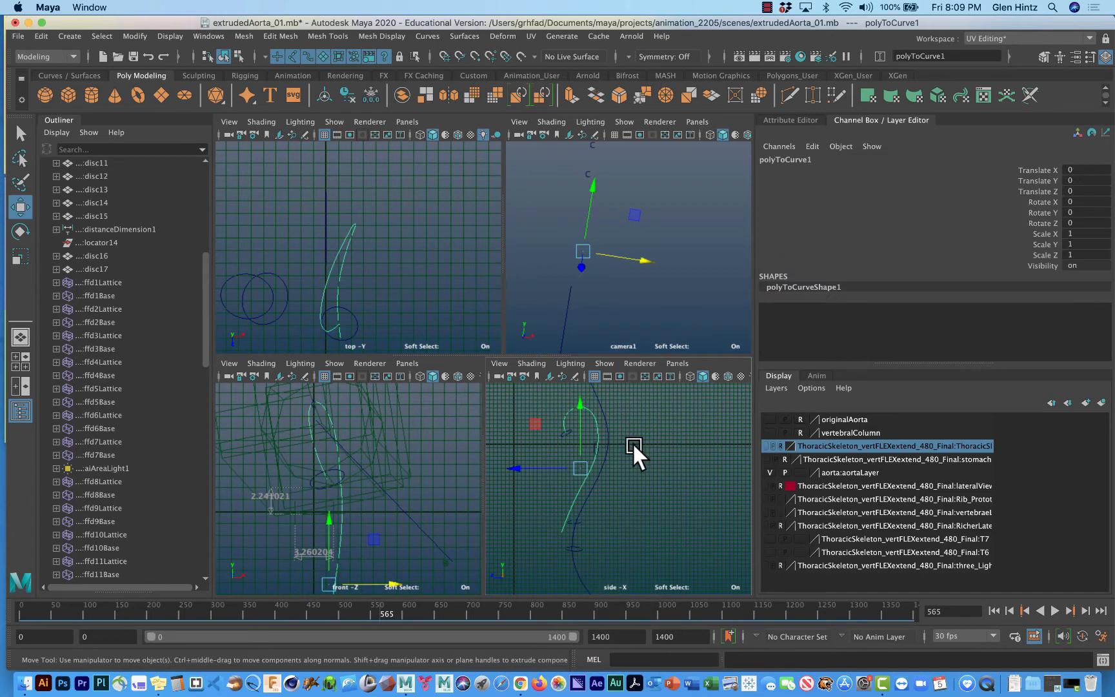
alt+middle_drag(629, 436, 645, 454)
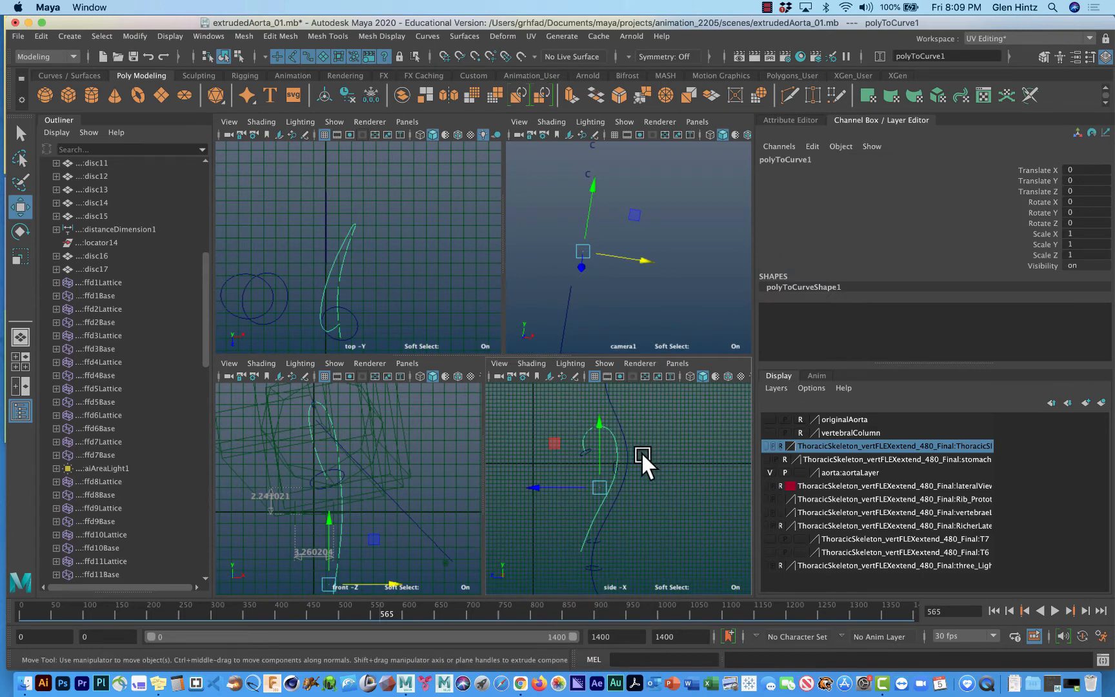
key(space)
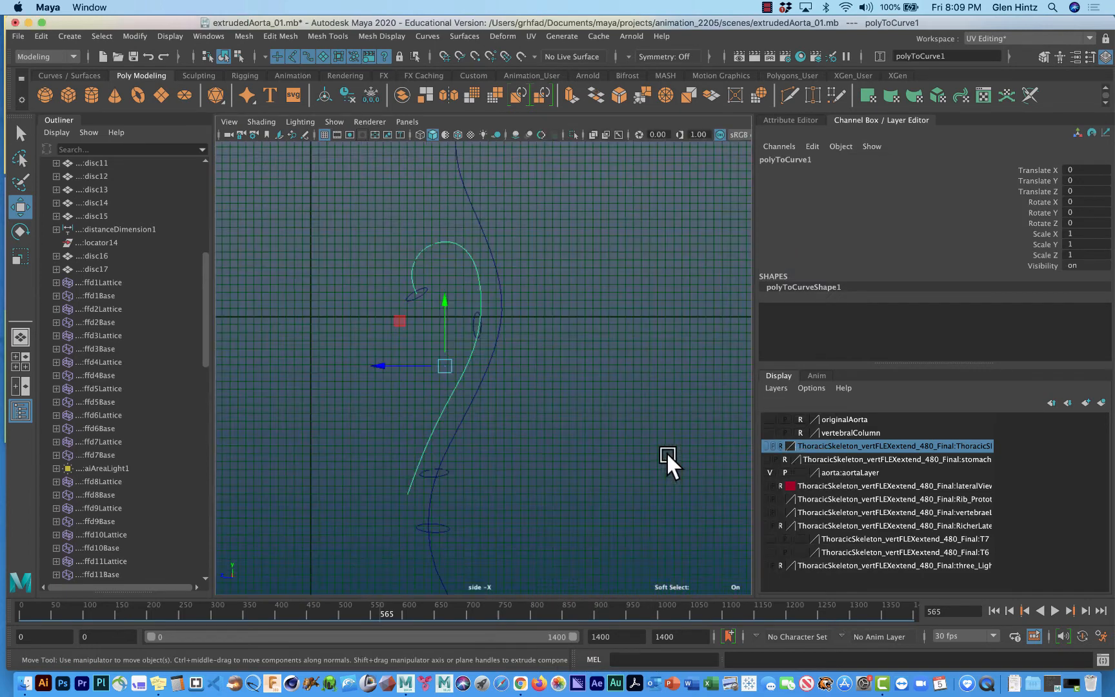
ctrl+right_drag(550, 386, 767, 400)
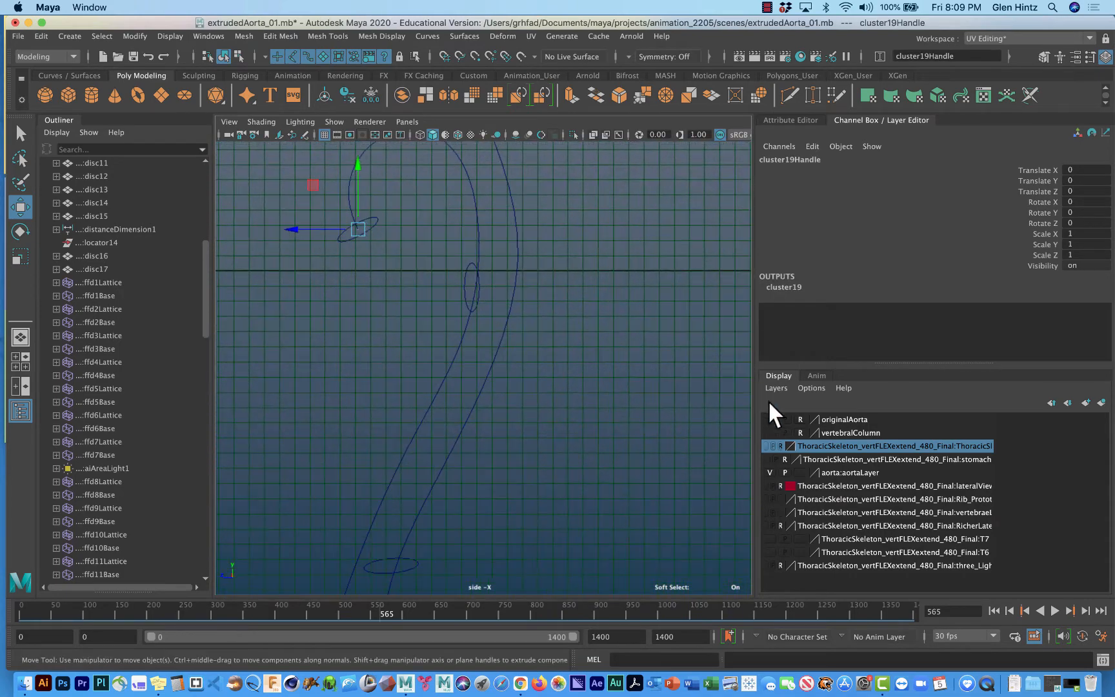
click(457, 372)
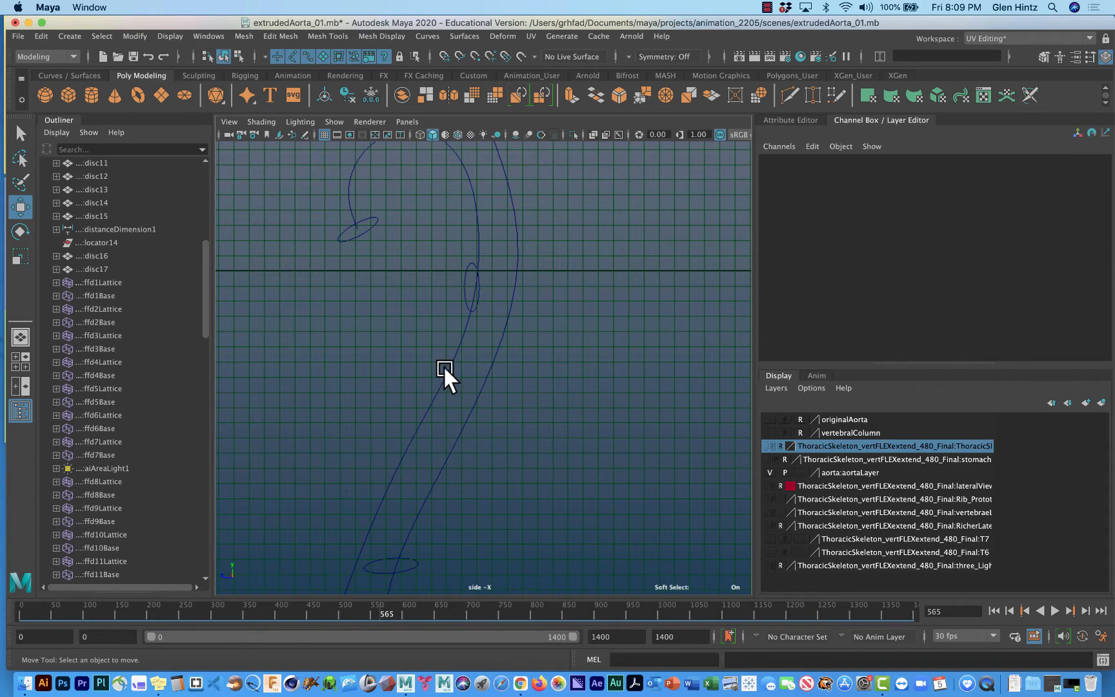
Display the aorta path curve's control vertices to check their distribution, and return the curve to object selection.
click(450, 369)
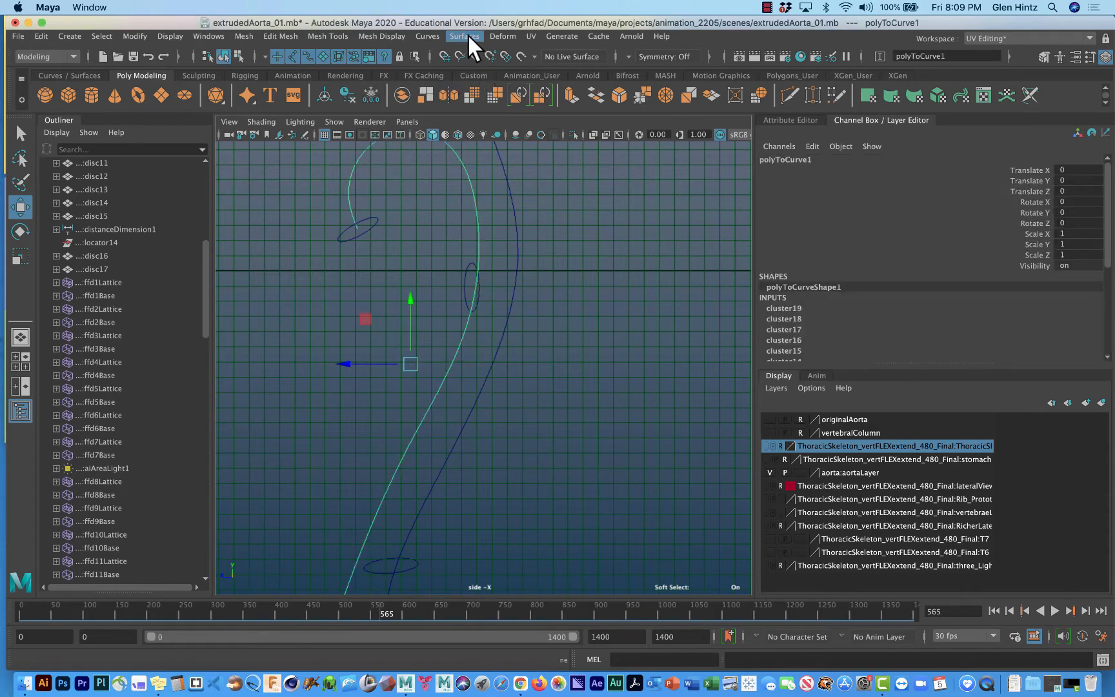
right_click(462, 162)
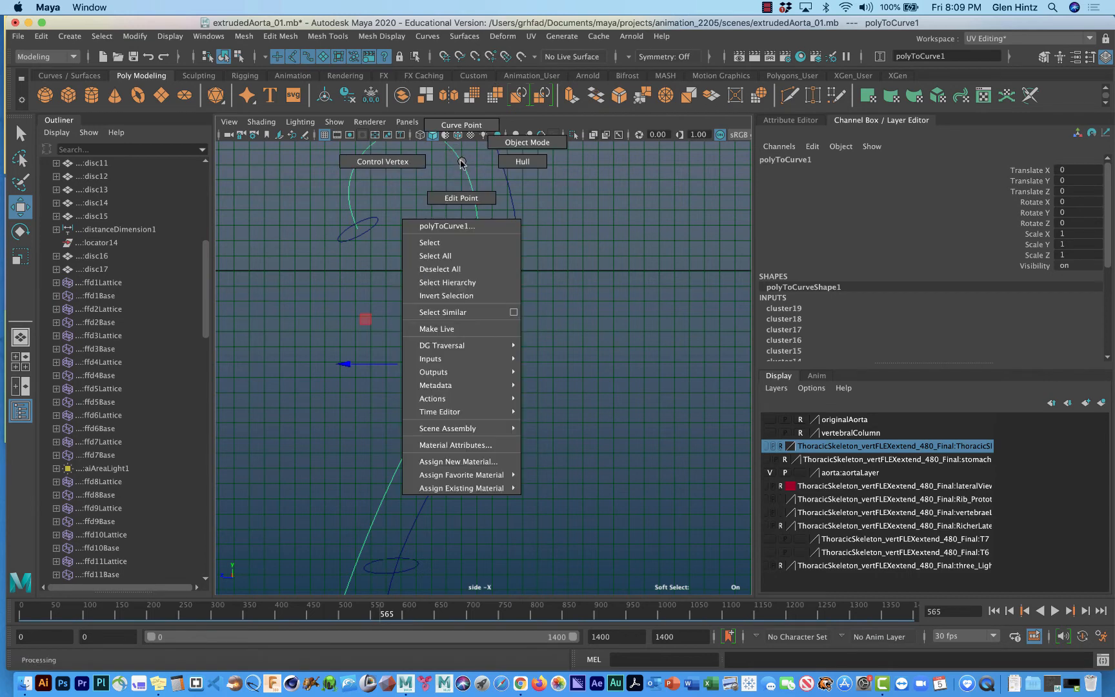
click(409, 162)
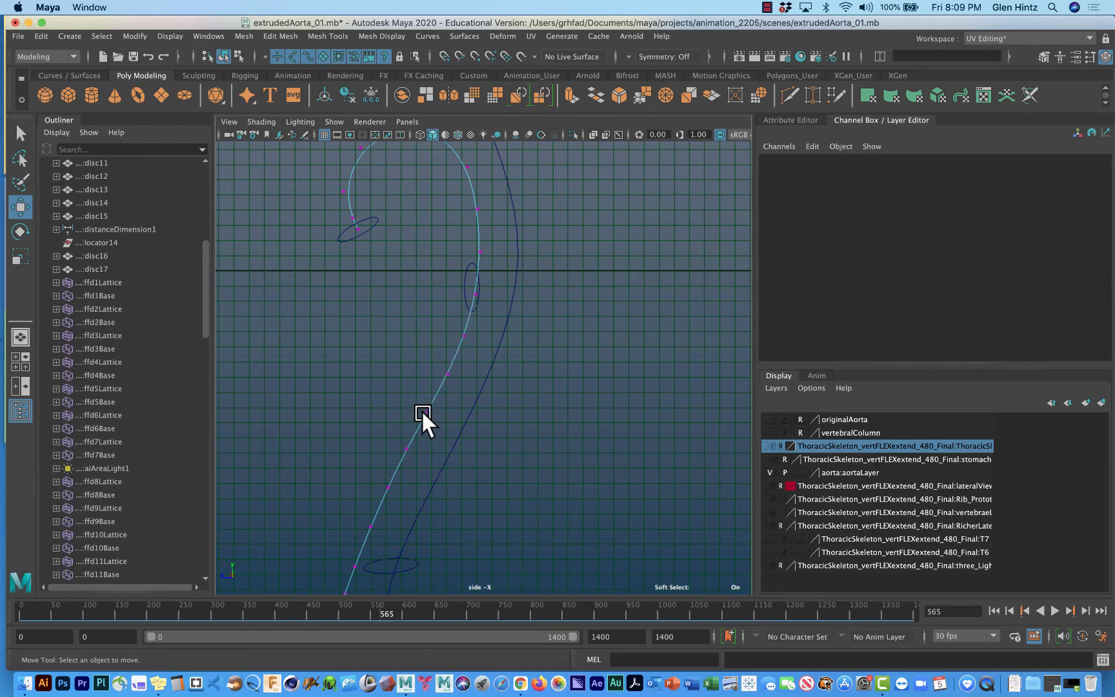
right_click(466, 333)
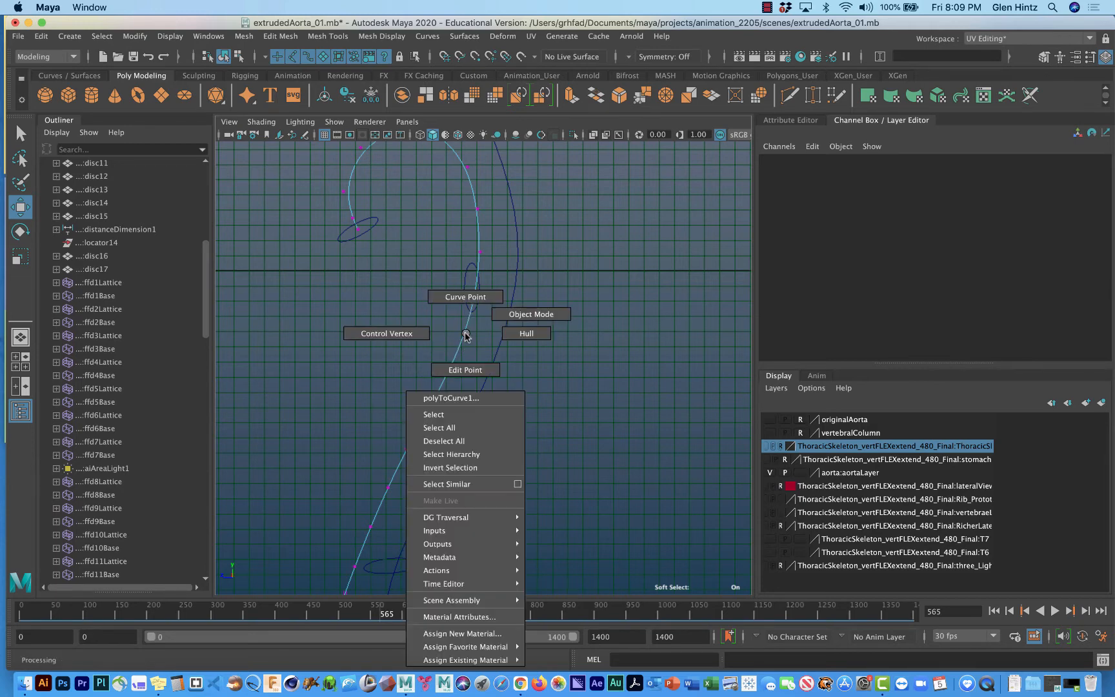
click(513, 315)
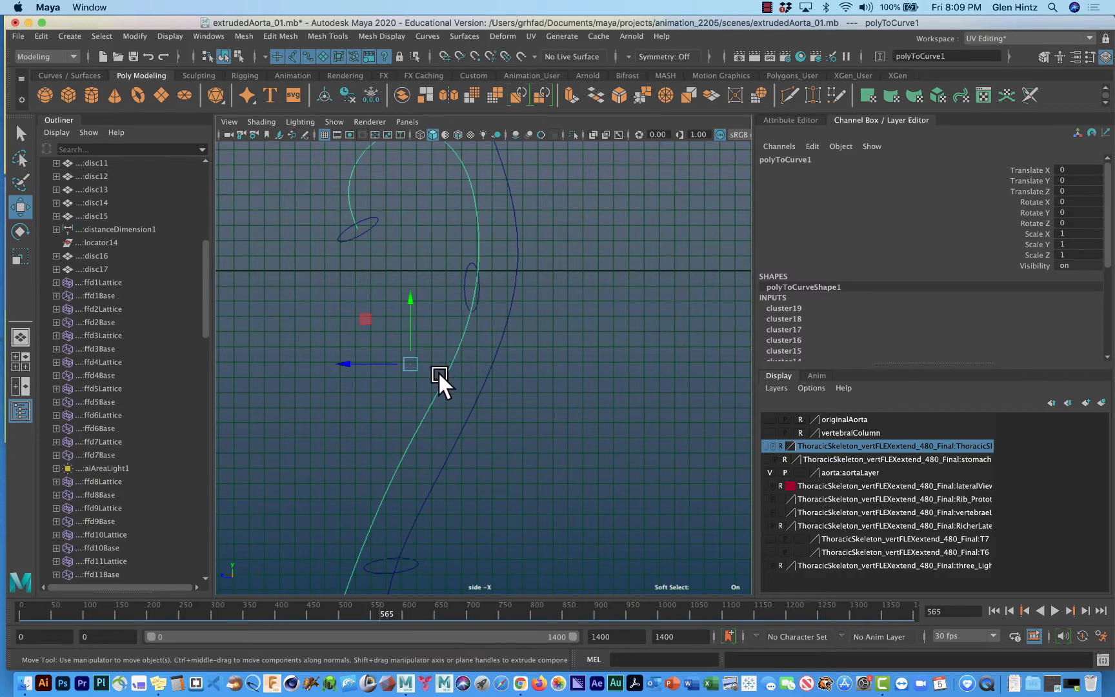
Review the Rebuild Curve options for the selected aorta curve and close them without rebuilding.
click(421, 36)
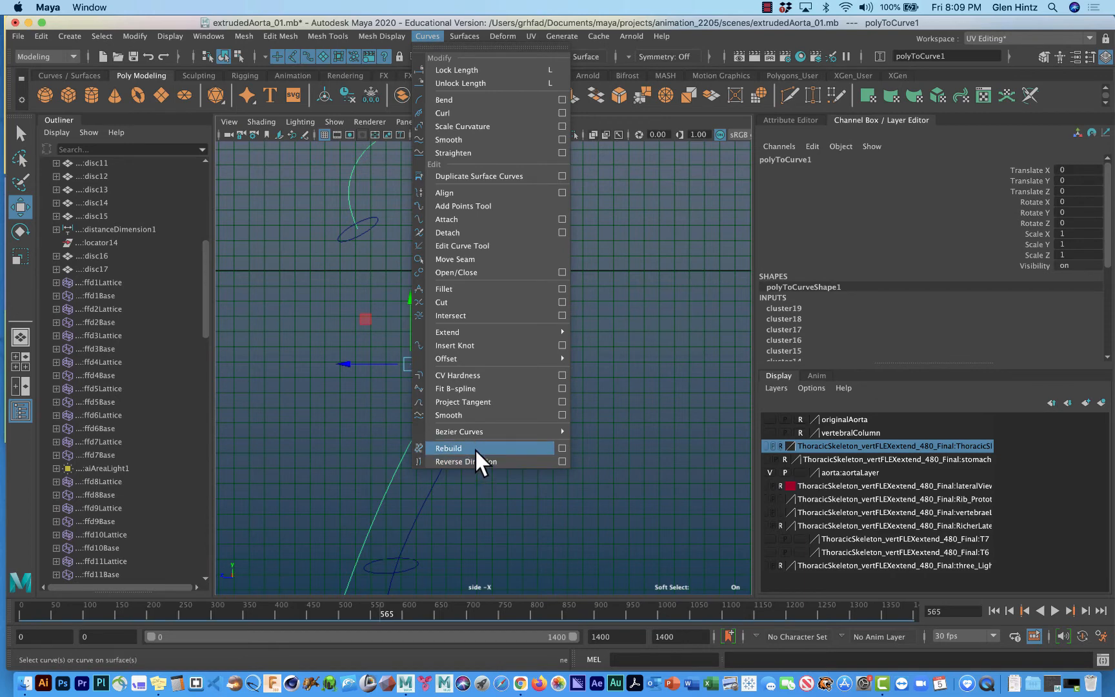
click(558, 446)
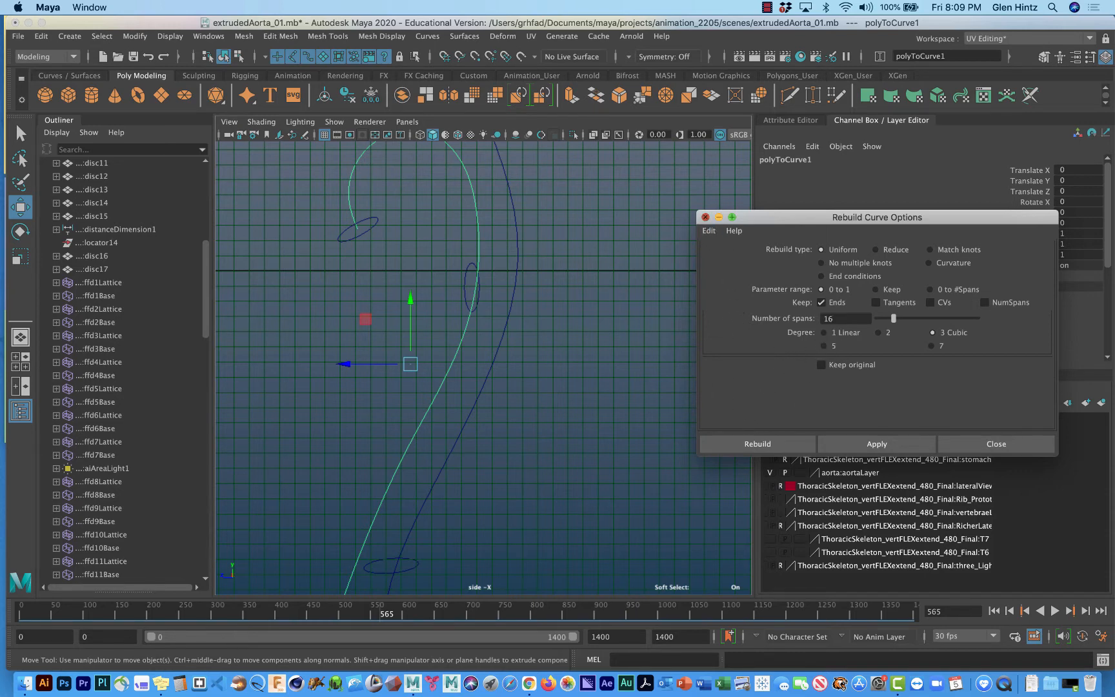
click(706, 218)
Show the aorta curve's control vertices again and examine them around the arch in the side view.
click(479, 221)
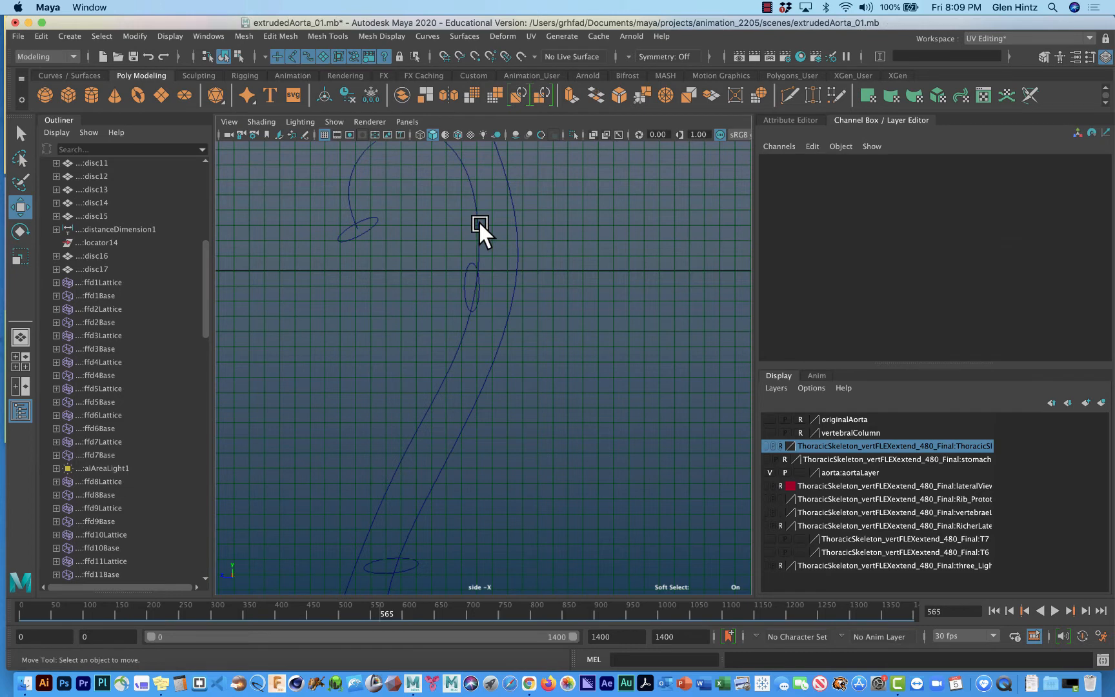
click(478, 222)
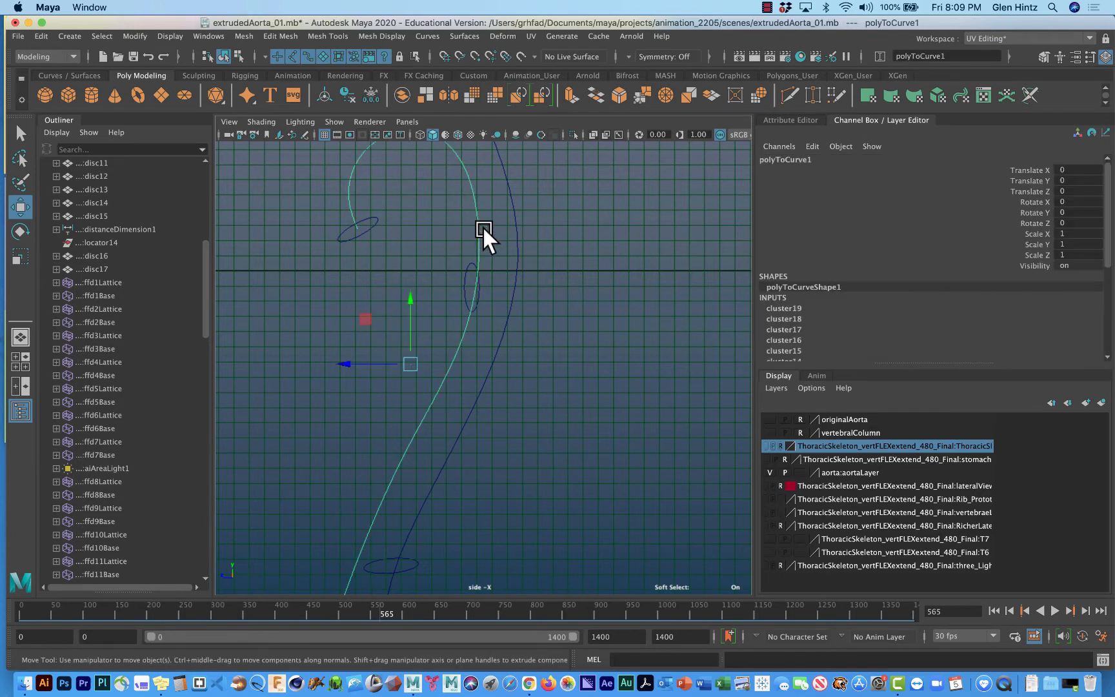
right_drag(473, 223, 428, 224)
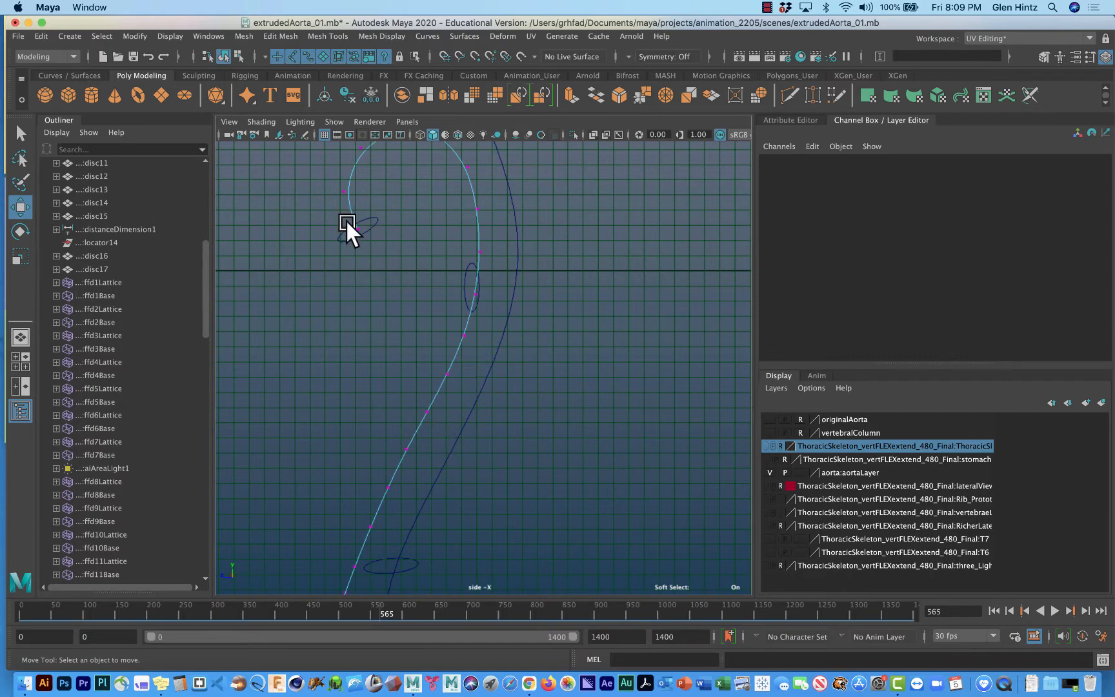
mouse_move(549, 386)
alt+right_down()
mouse_move(540, 373)
mouse_move(598, 224)
mouse_move(540, 415)
mouse_move(558, 326)
mouse_move(541, 404)
alt+right_up()
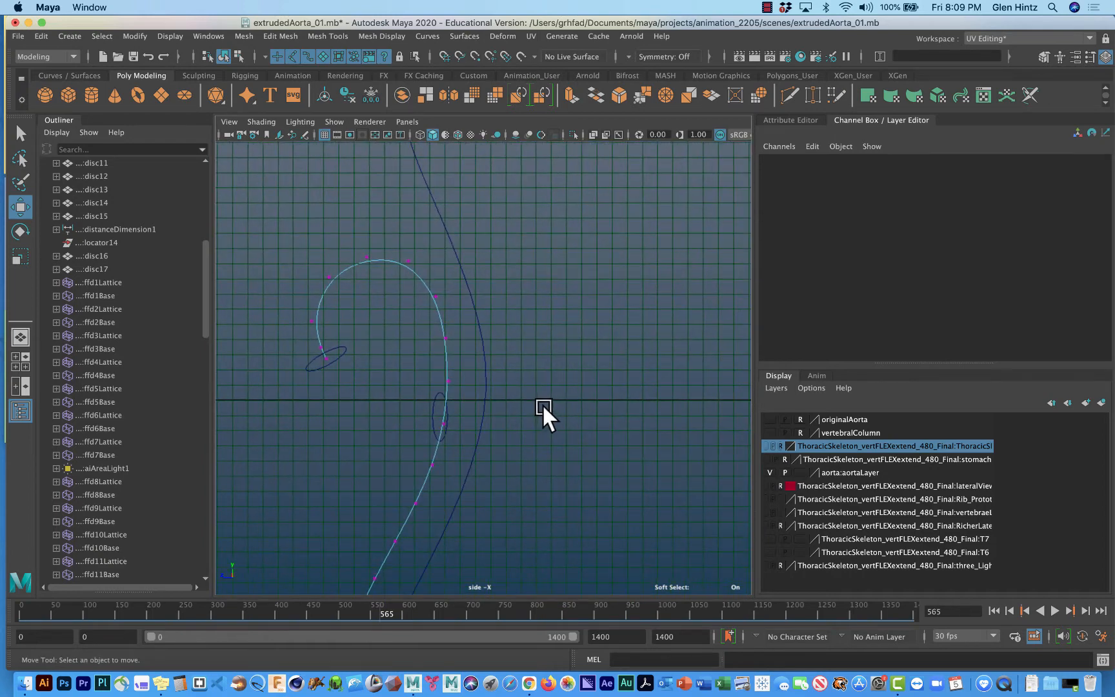
Select the profile circle at the arch's starting end and examine it enlarged in the top view.
click(342, 353)
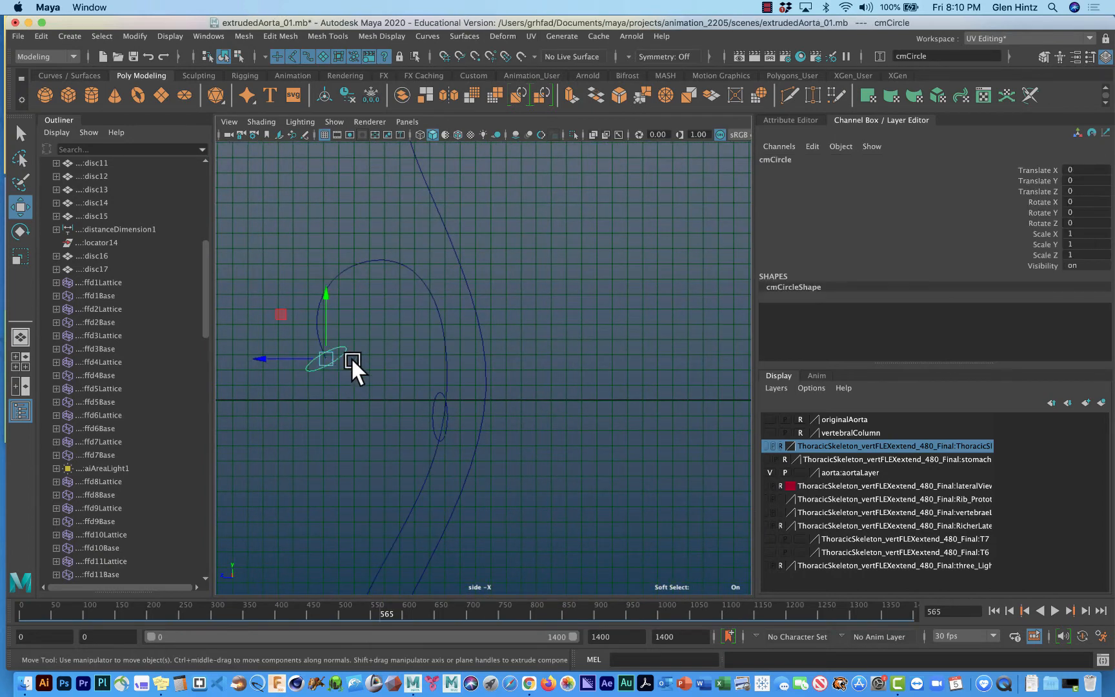
key(space)
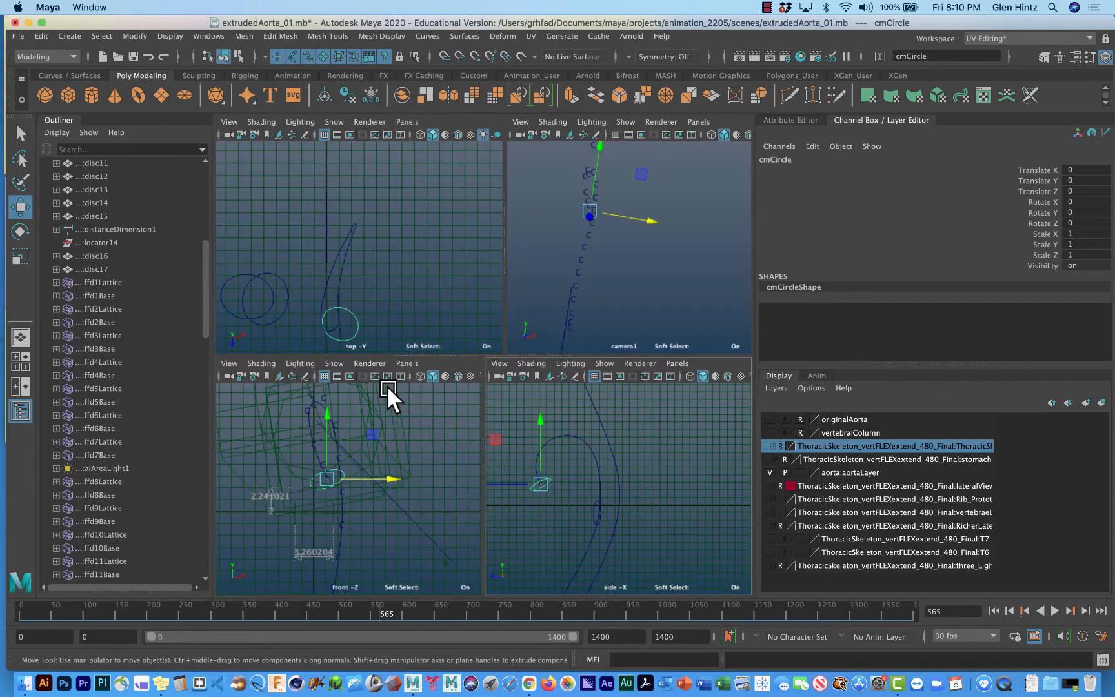
alt+middle_drag(410, 303, 476, 217)
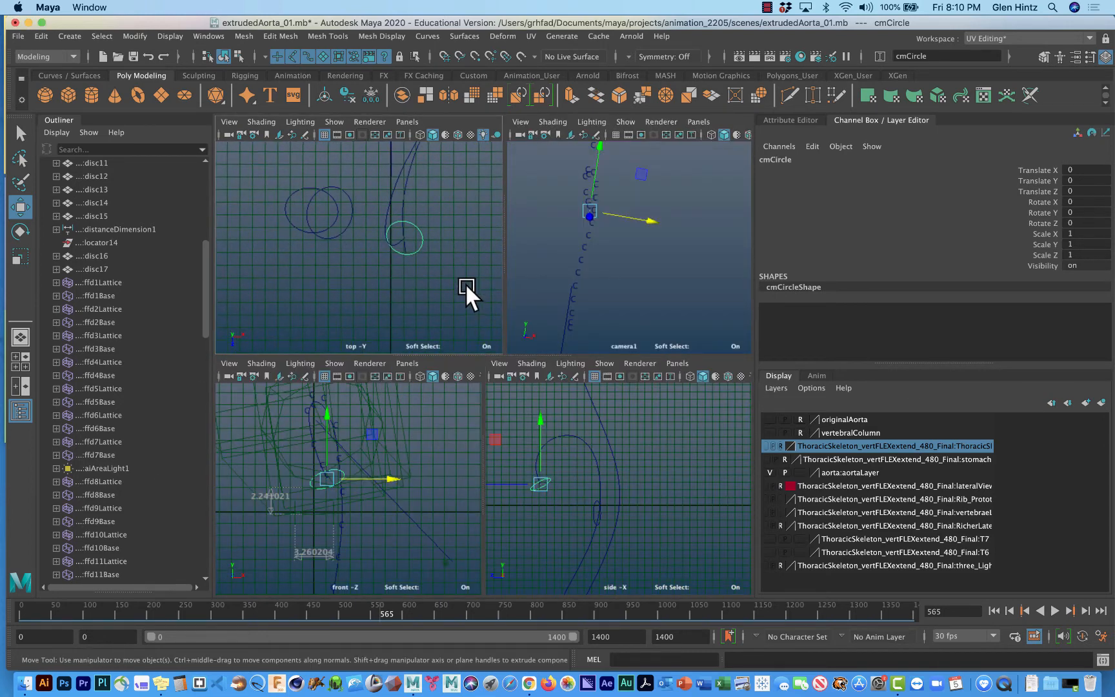
key(space)
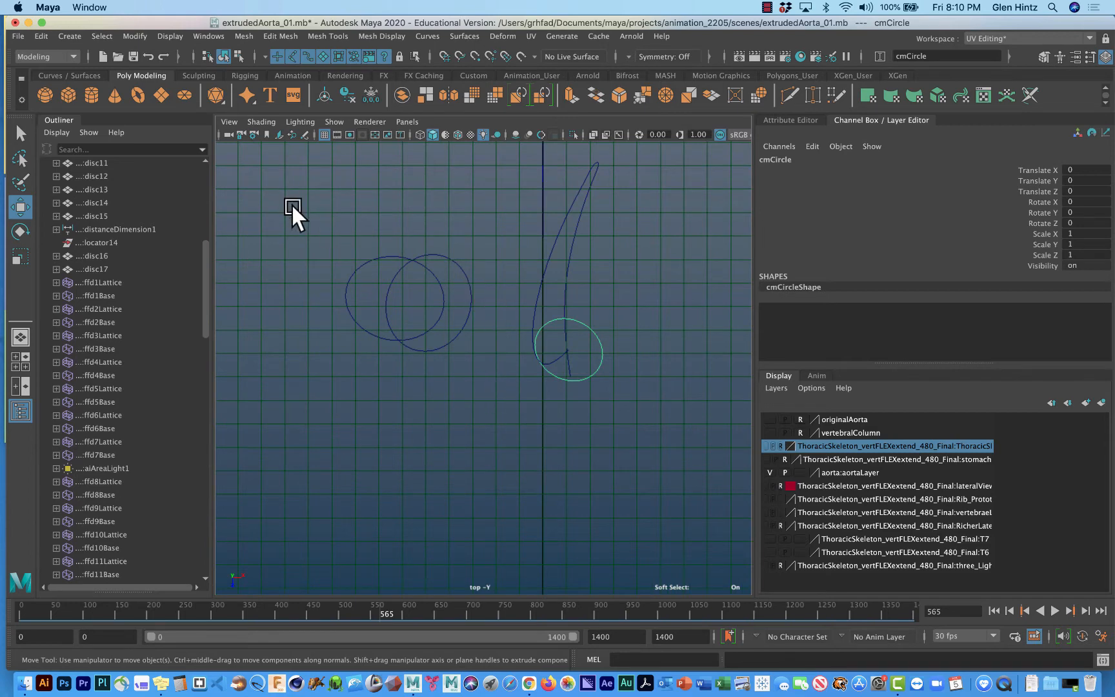
Create a NURBS circle at the origin with normal axis Y, radius 1.5 and 8 sections, framed in the top view.
click(69, 36)
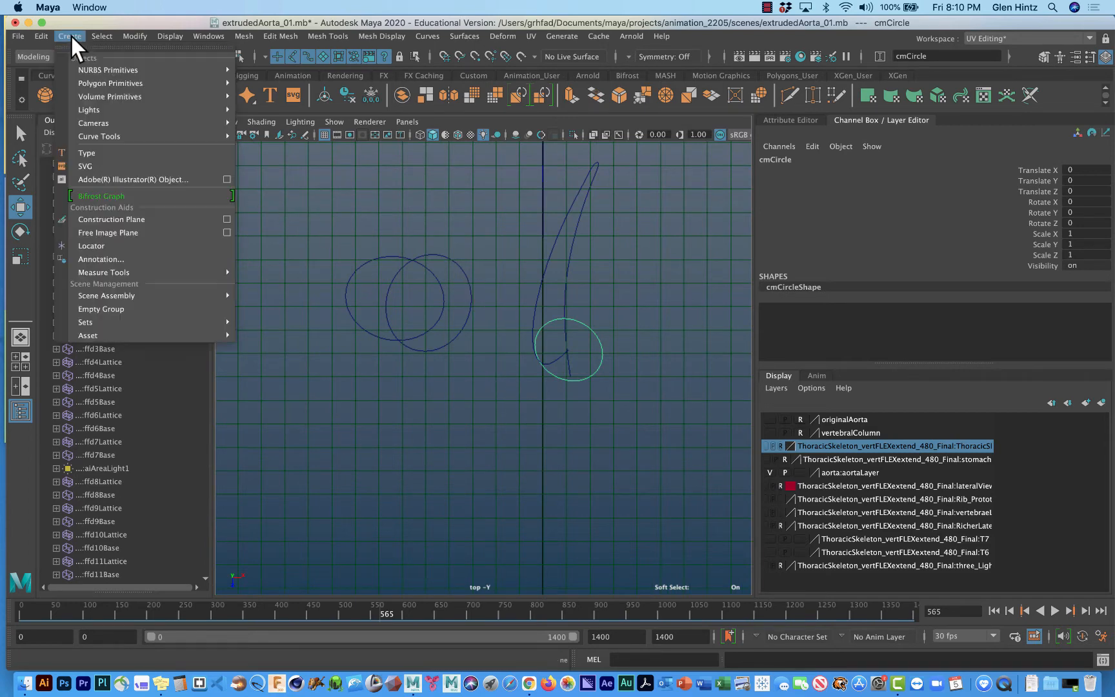
mouse_move(84, 71)
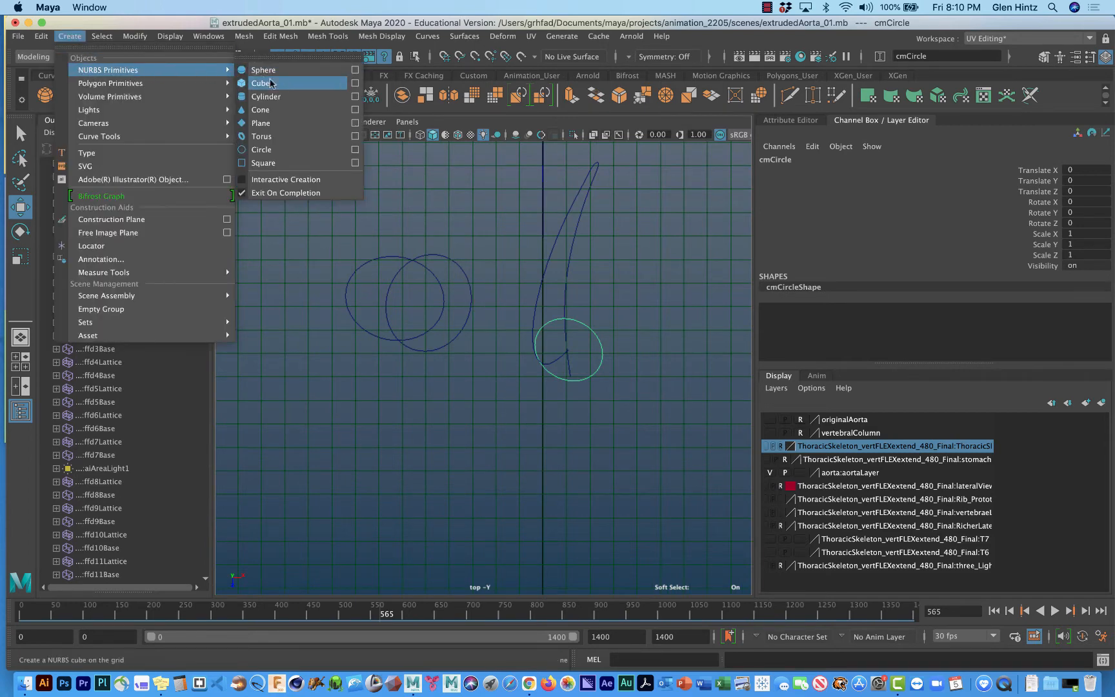
click(355, 149)
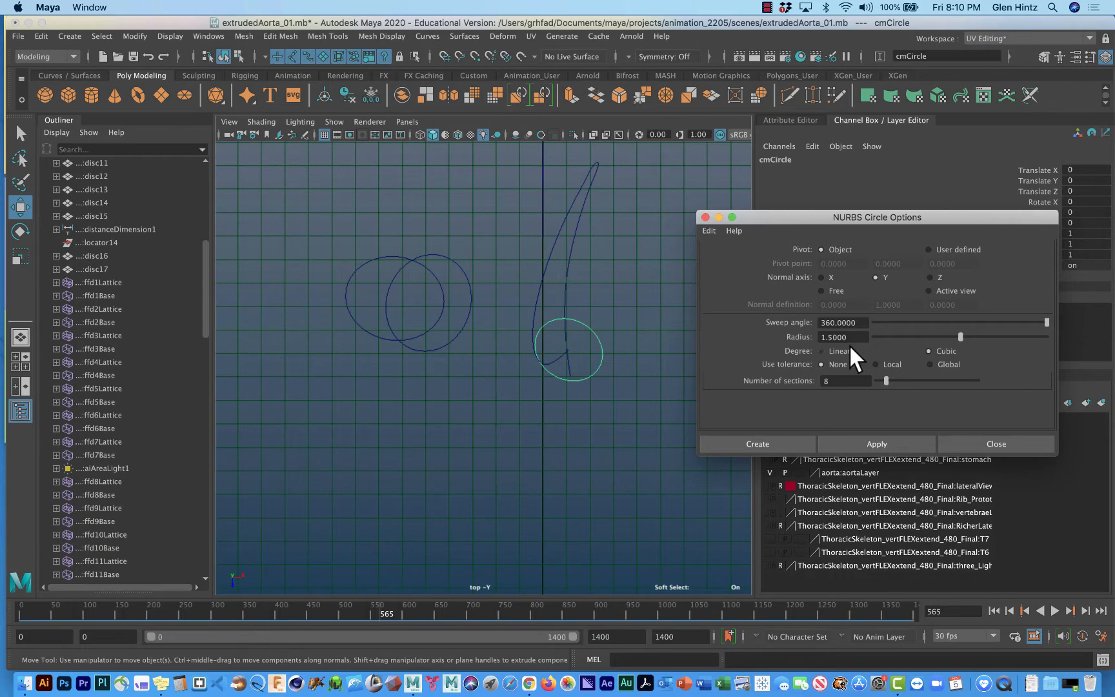
click(774, 439)
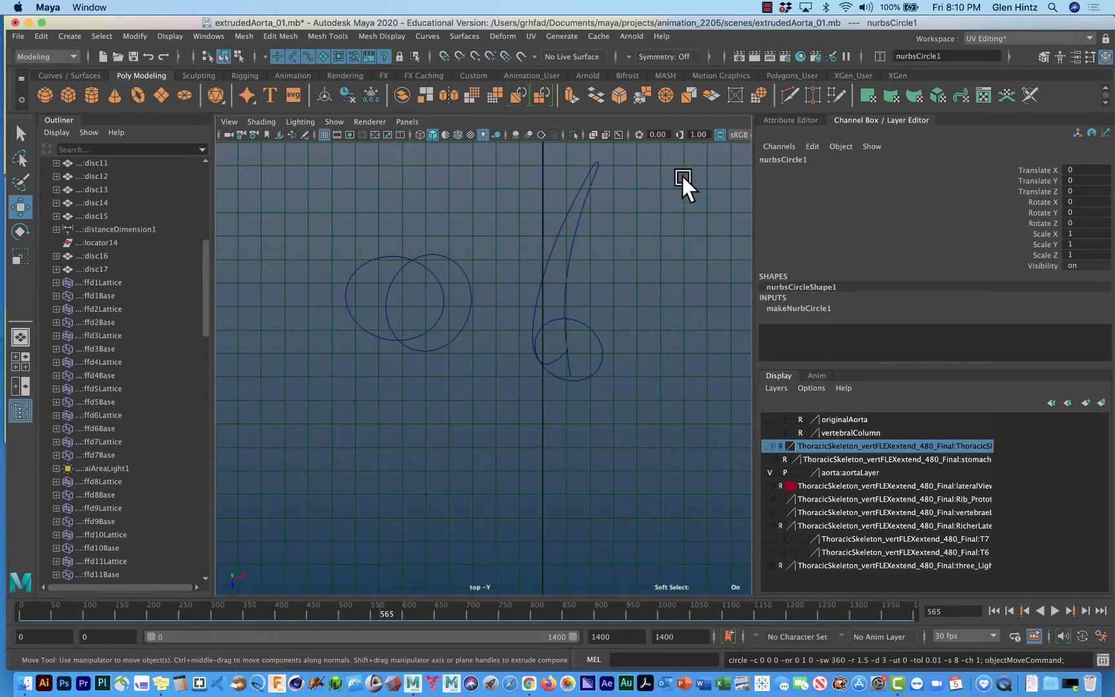
key(f)
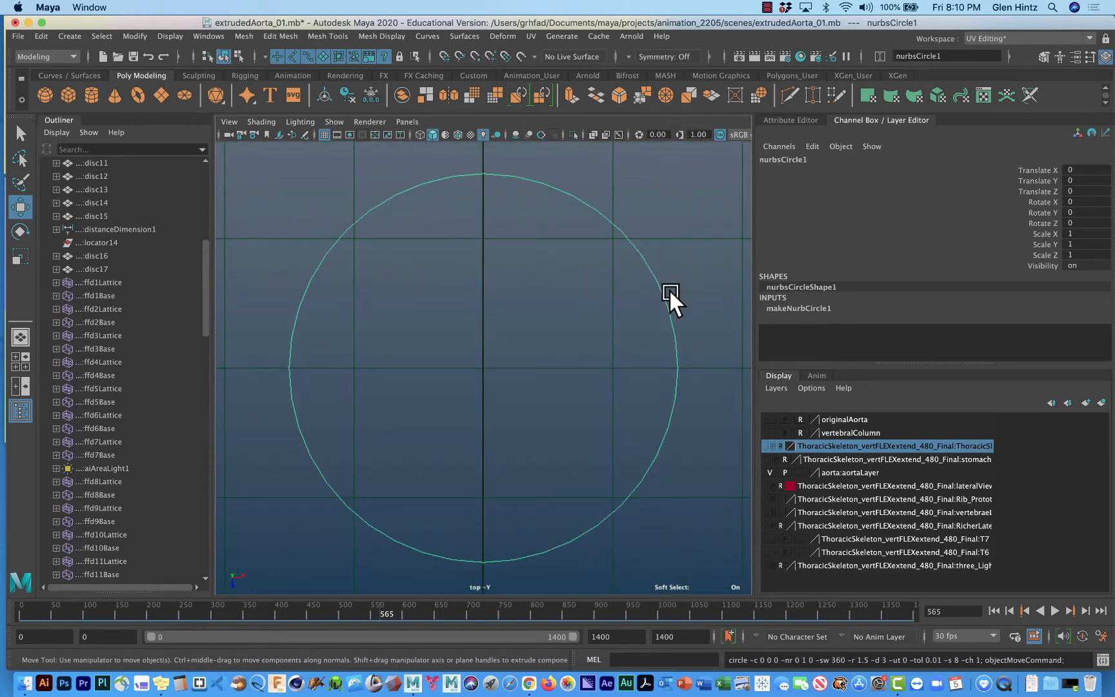
scroll(680, 432, down, 8)
scroll(680, 432, up, 5)
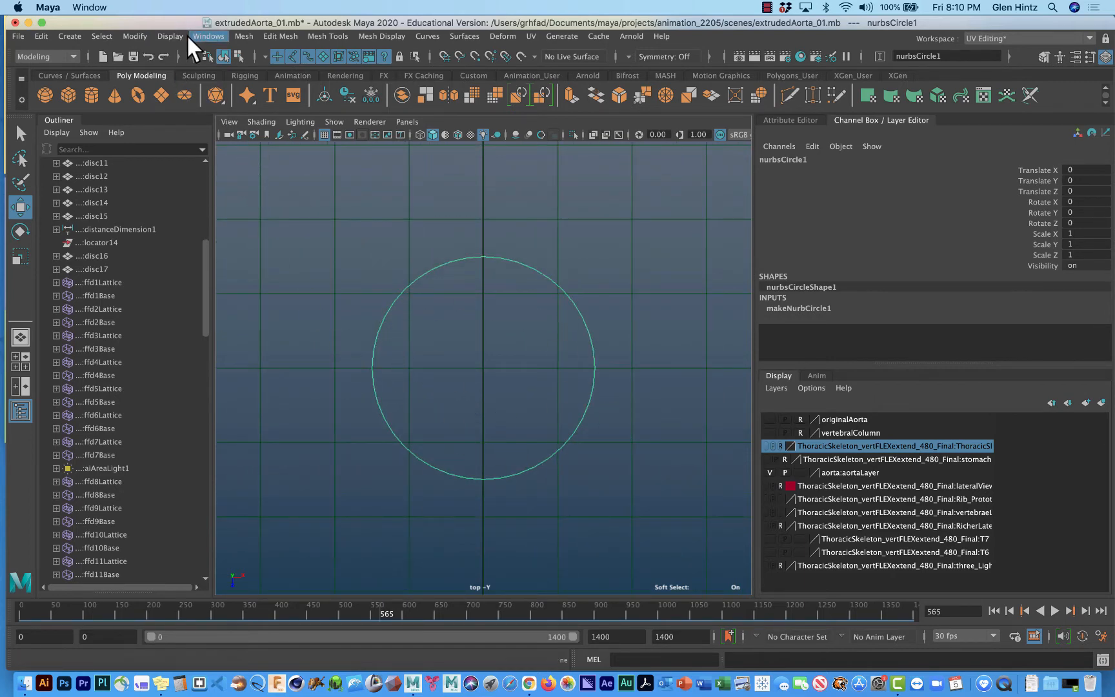
Open the Grid Options to check the grid spacing against the new circle's size.
click(169, 35)
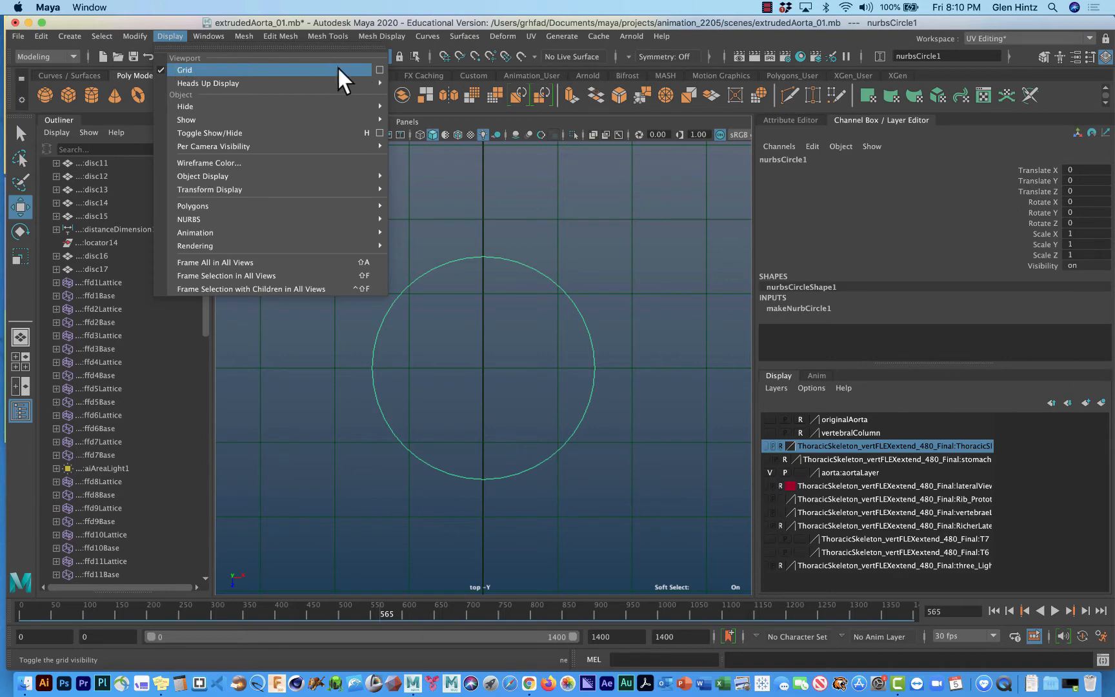
click(380, 70)
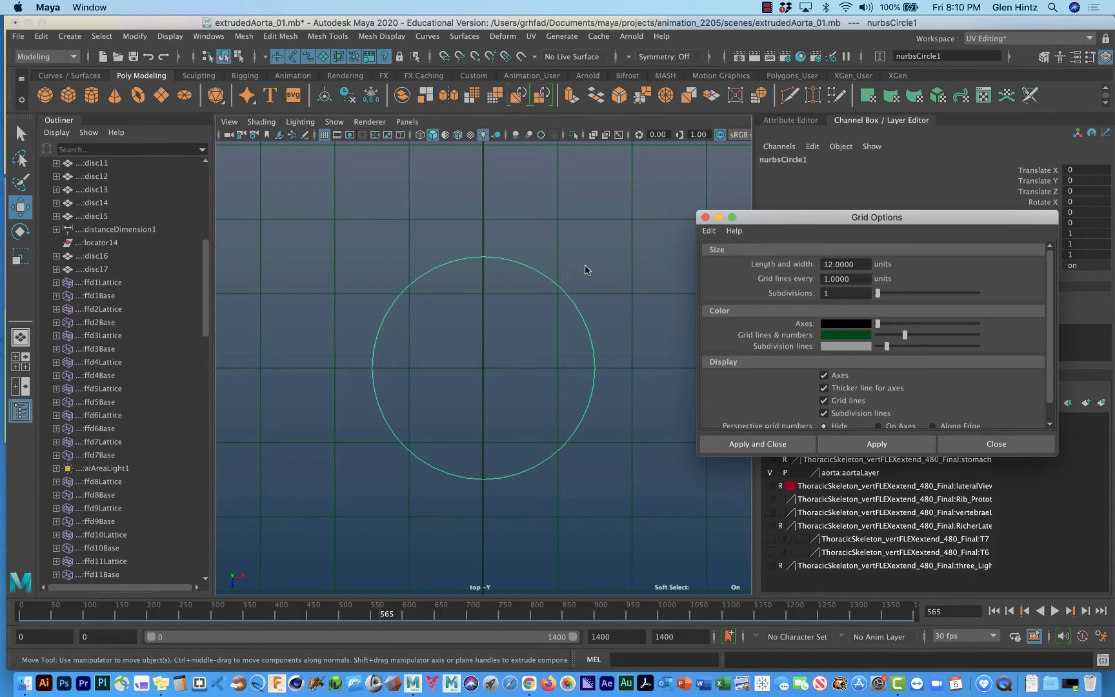
scroll(584, 265, down, 8)
scroll(560, 288, down, 2)
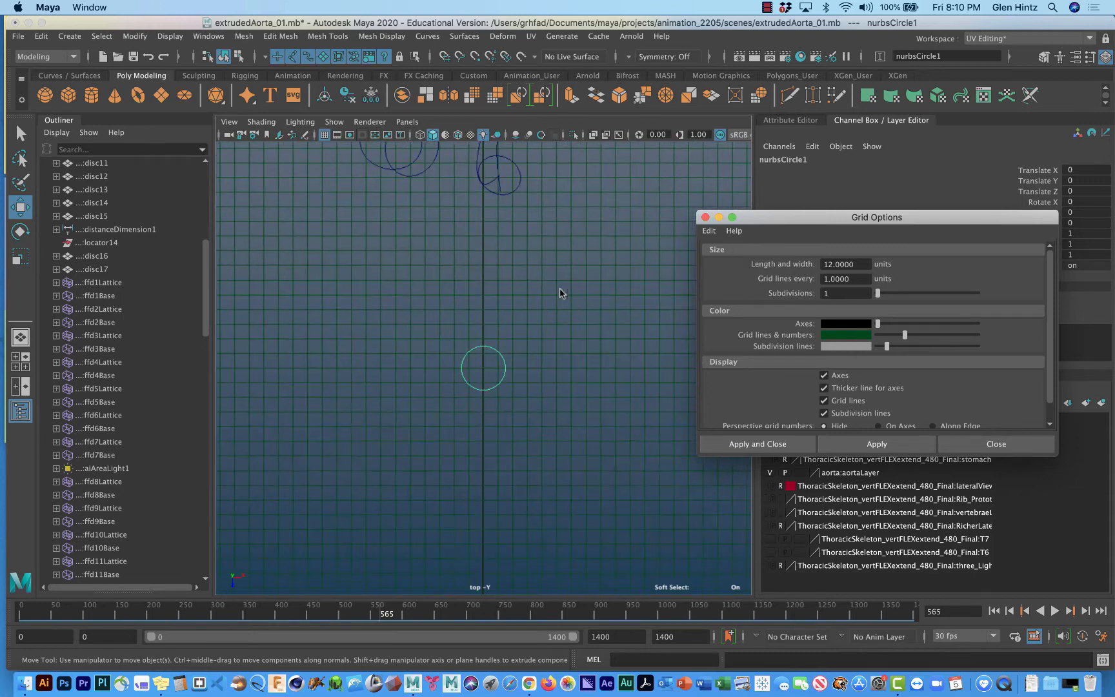
scroll(560, 288, down, 4)
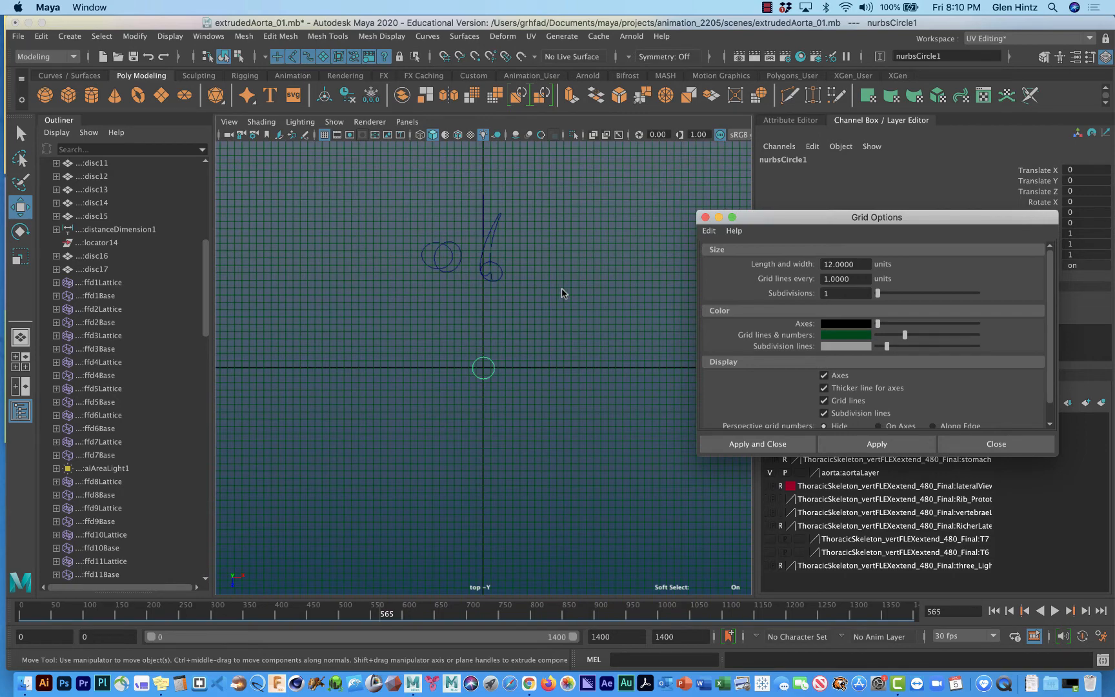
Turn on the display of NURBS curves in the camera1 view and enlarge that view.
key(space)
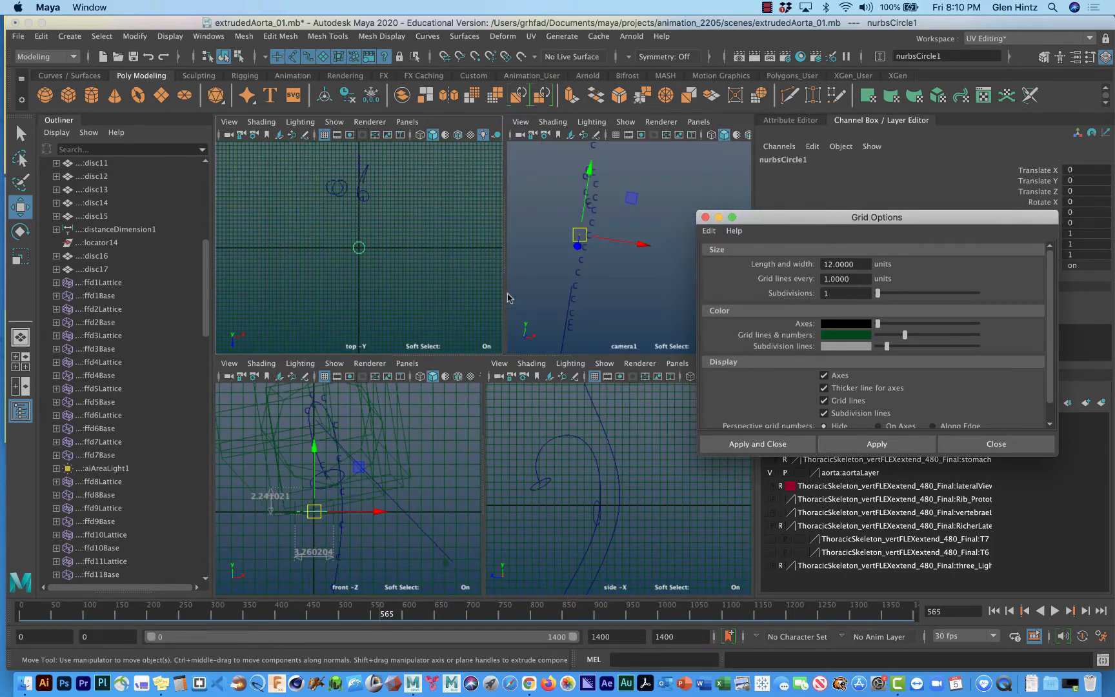
alt+drag(622, 303, 596, 304)
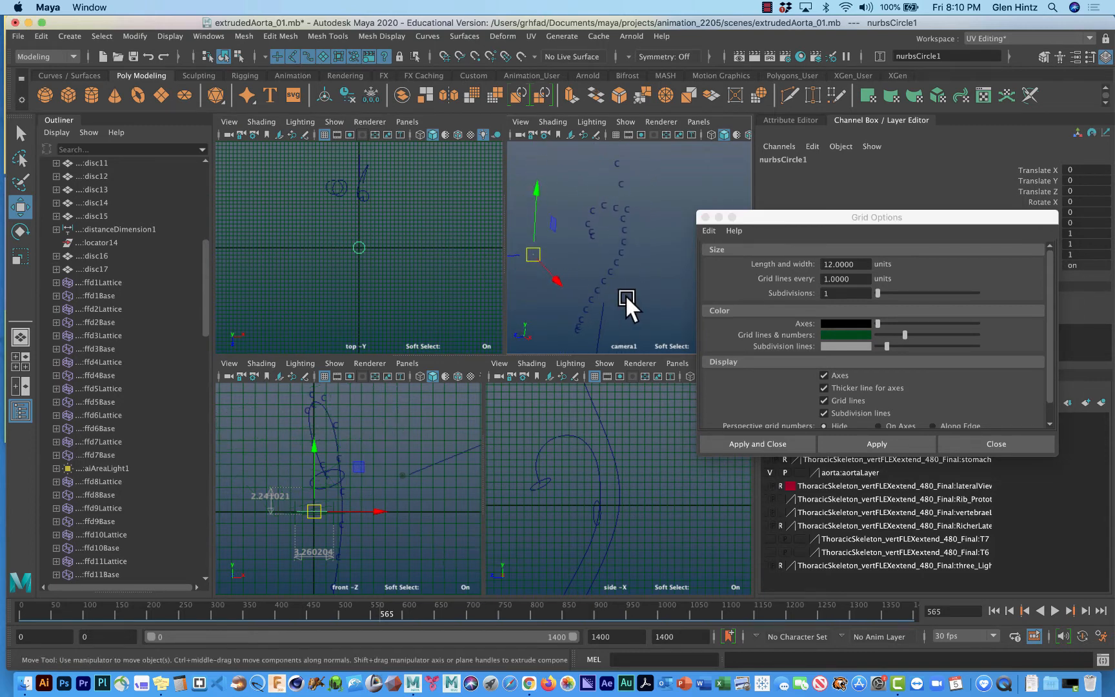
click(626, 122)
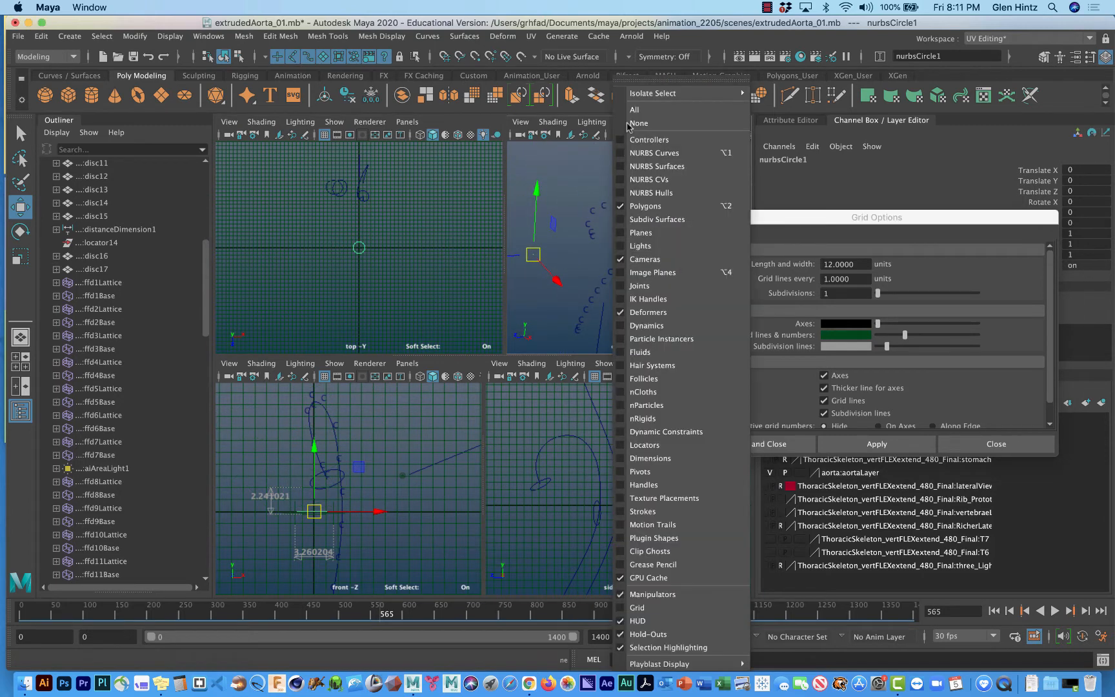
click(652, 153)
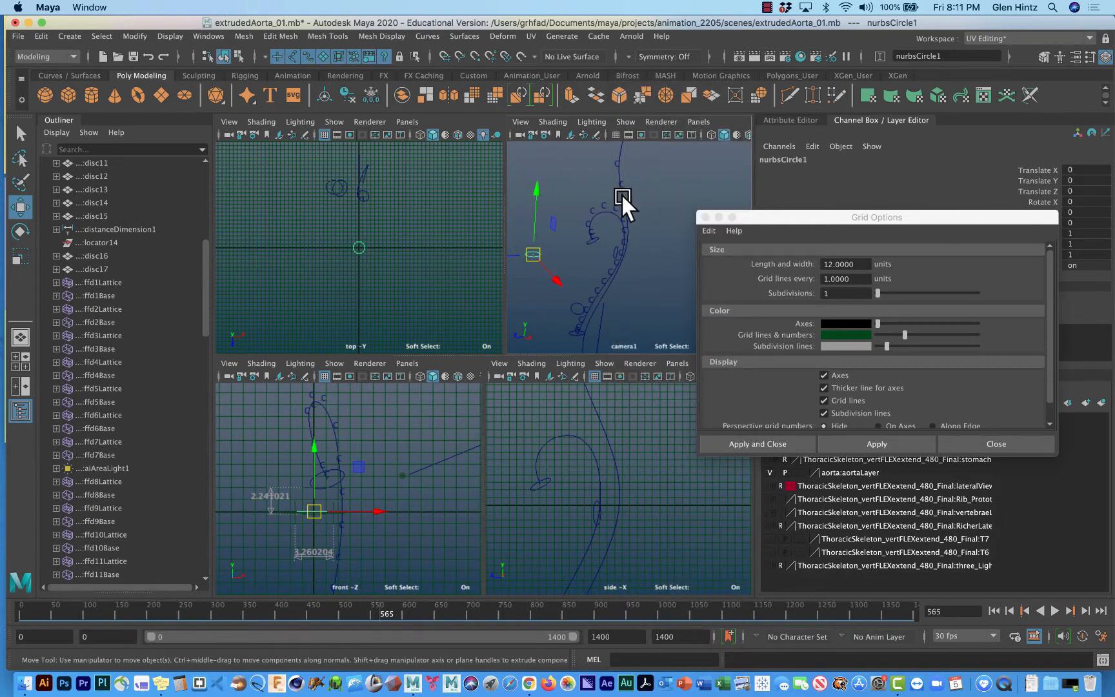
key(space)
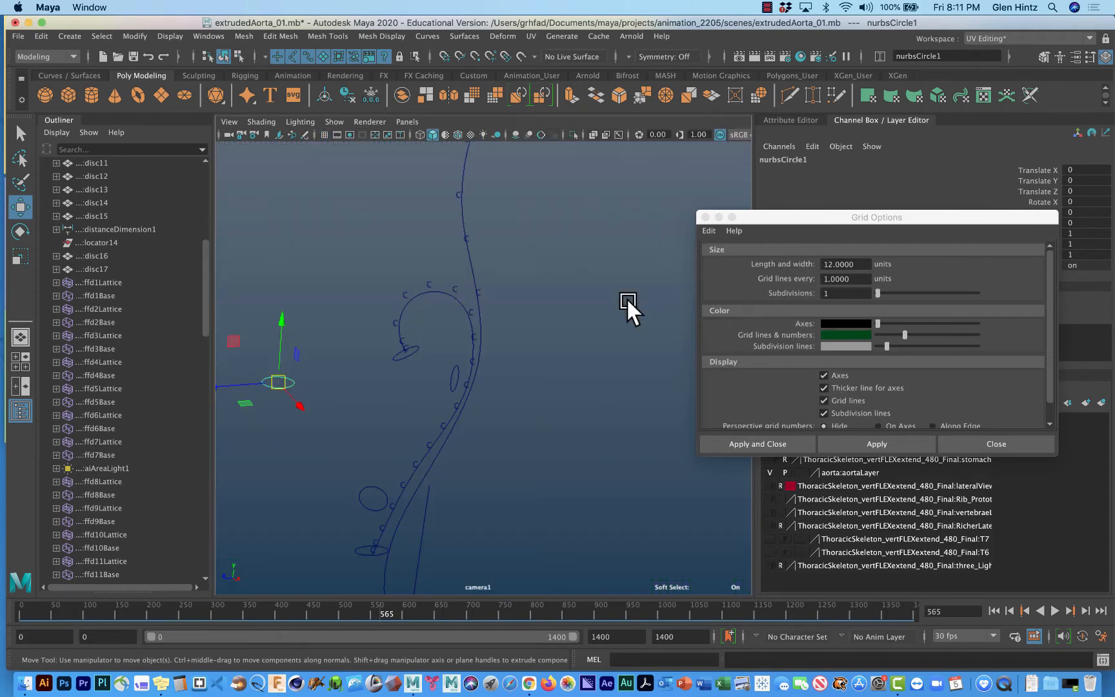
Move the profile circle at the aorta arch's starting end about 3.26 units along X, off the path curve.
alt+middle_drag(554, 327, 525, 249)
ctrl+right_drag(495, 304, 502, 481)
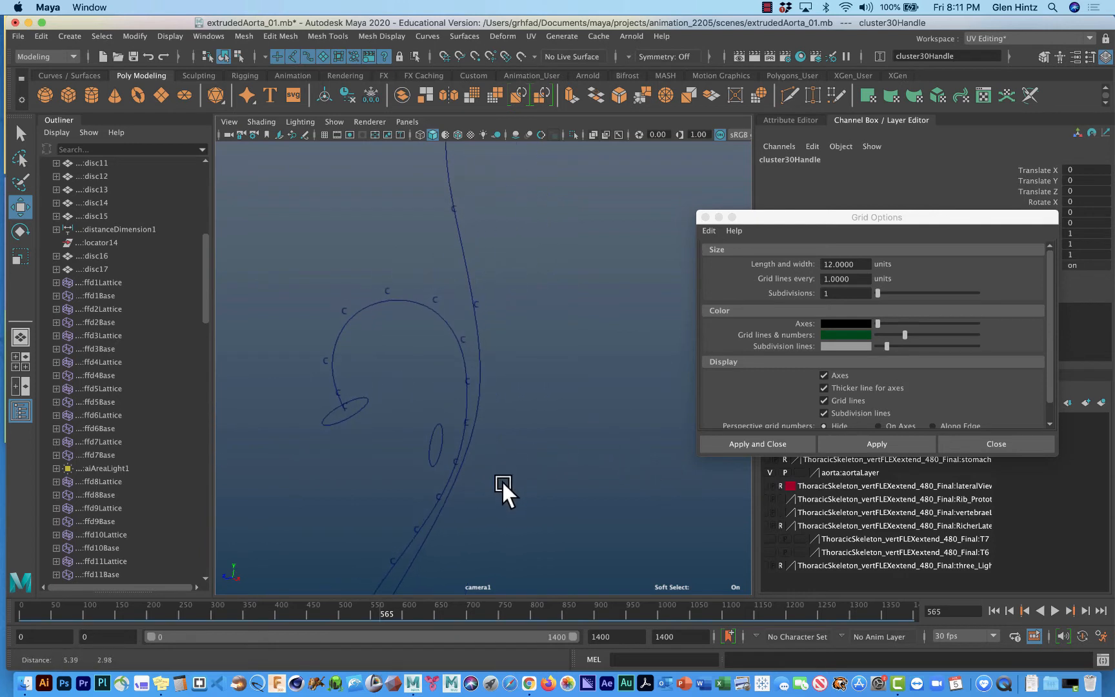
click(360, 406)
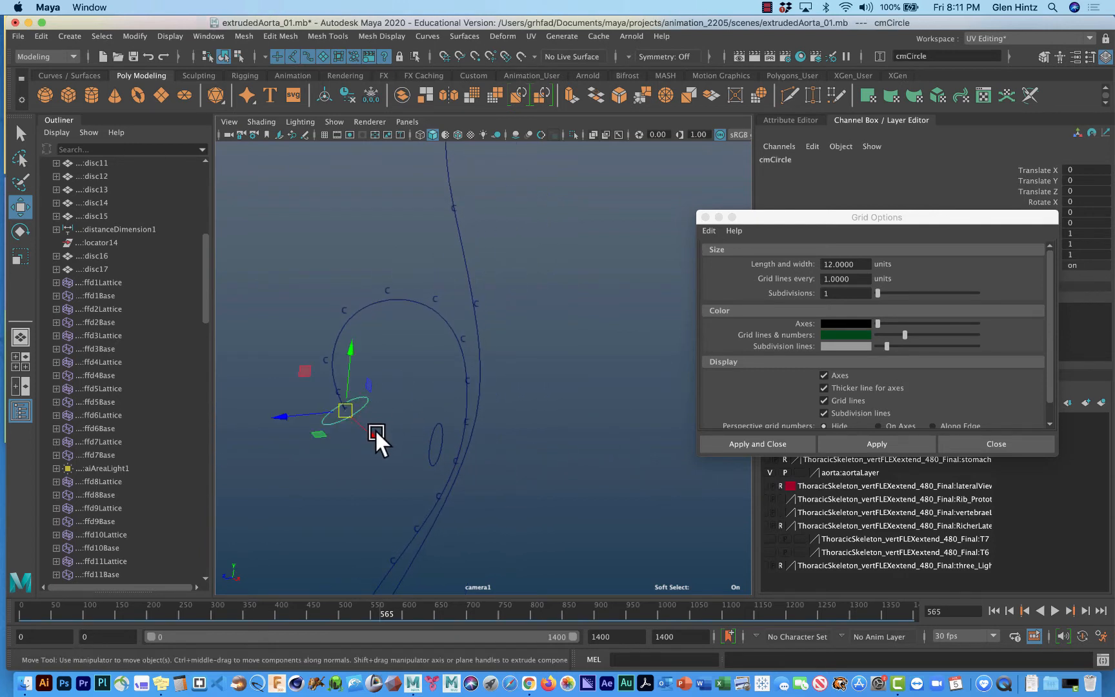
drag(374, 431, 409, 452)
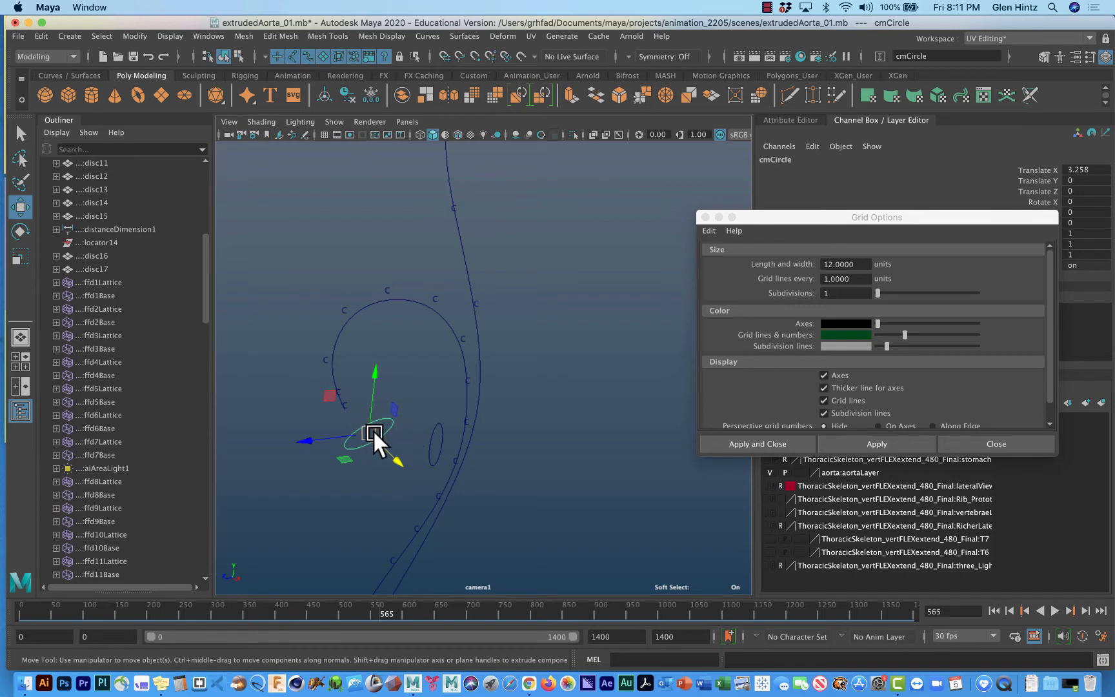
Snap the profile circle back onto the aorta path curve and slide it along the arch to about X -1.27, Y 1.9.
key(c)
key(c)
key(c)
middle_drag(348, 319, 333, 384)
middle_drag(358, 427, 356, 425)
drag(334, 372, 339, 393)
scroll(335, 384, down, 3)
scroll(391, 355, up, 5)
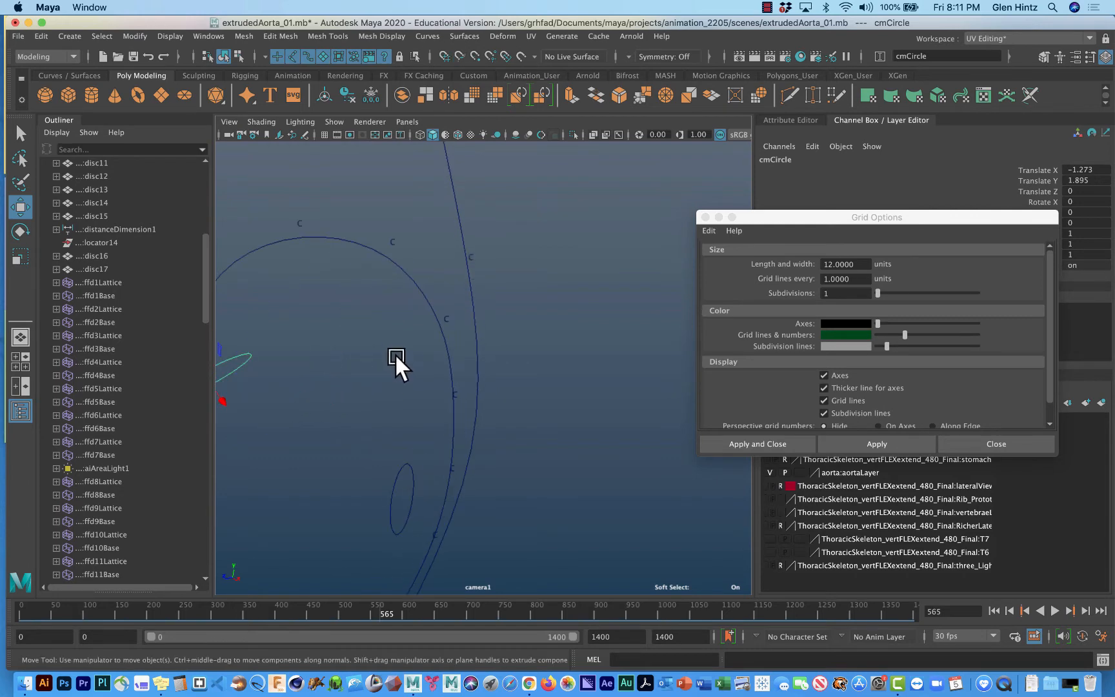
In the side view, slide the profile circle with curve snapping back to the arch's starting end.
key(space)
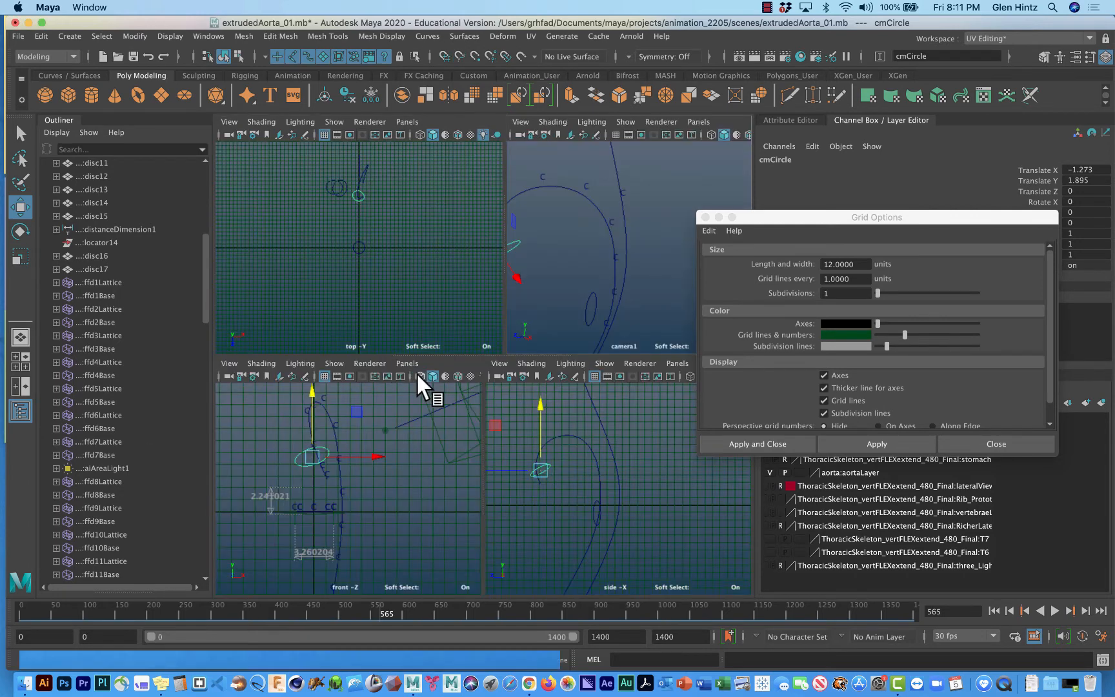
key(space)
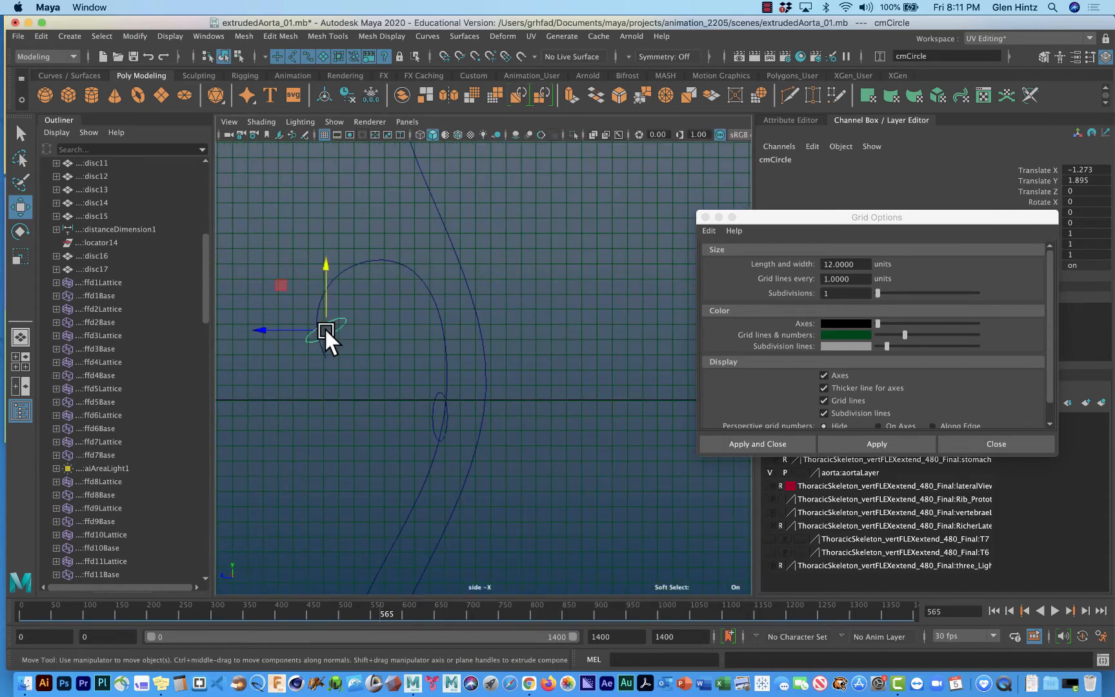
alt+middle_drag(324, 328, 319, 435)
key(c)
key(c)
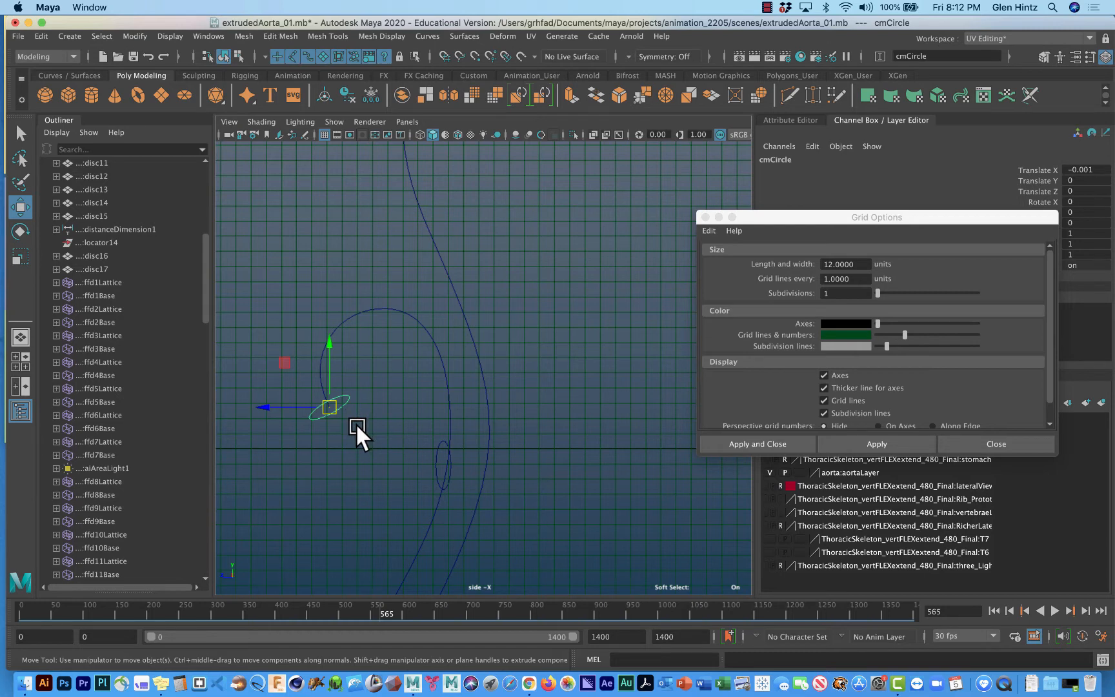
key(e)
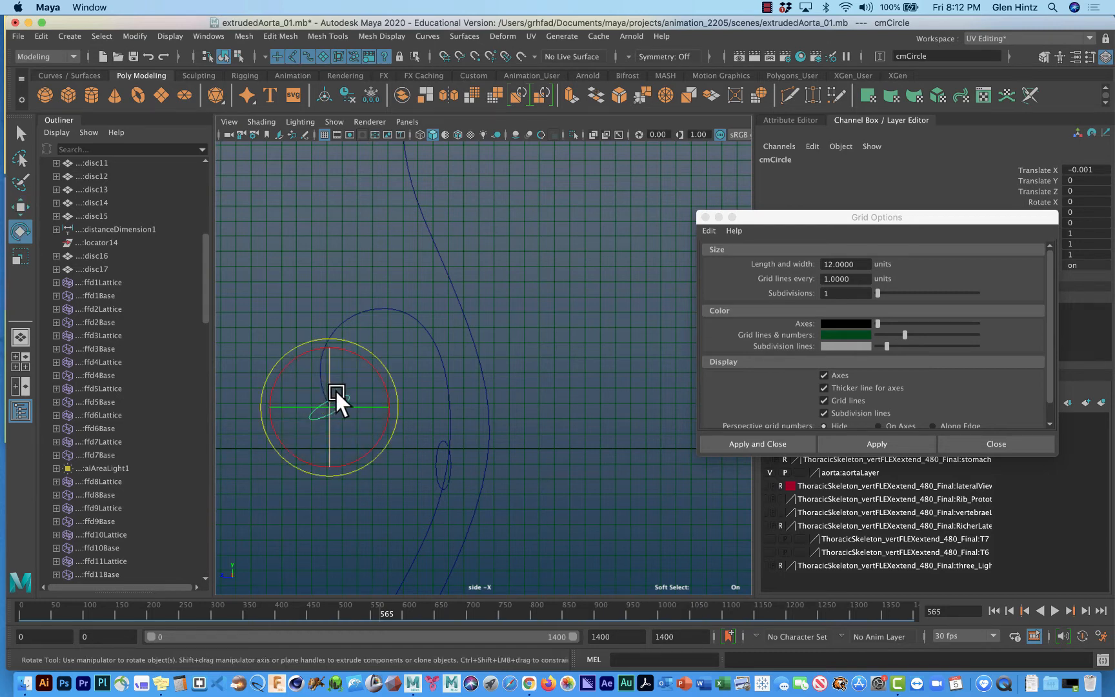
click(351, 501)
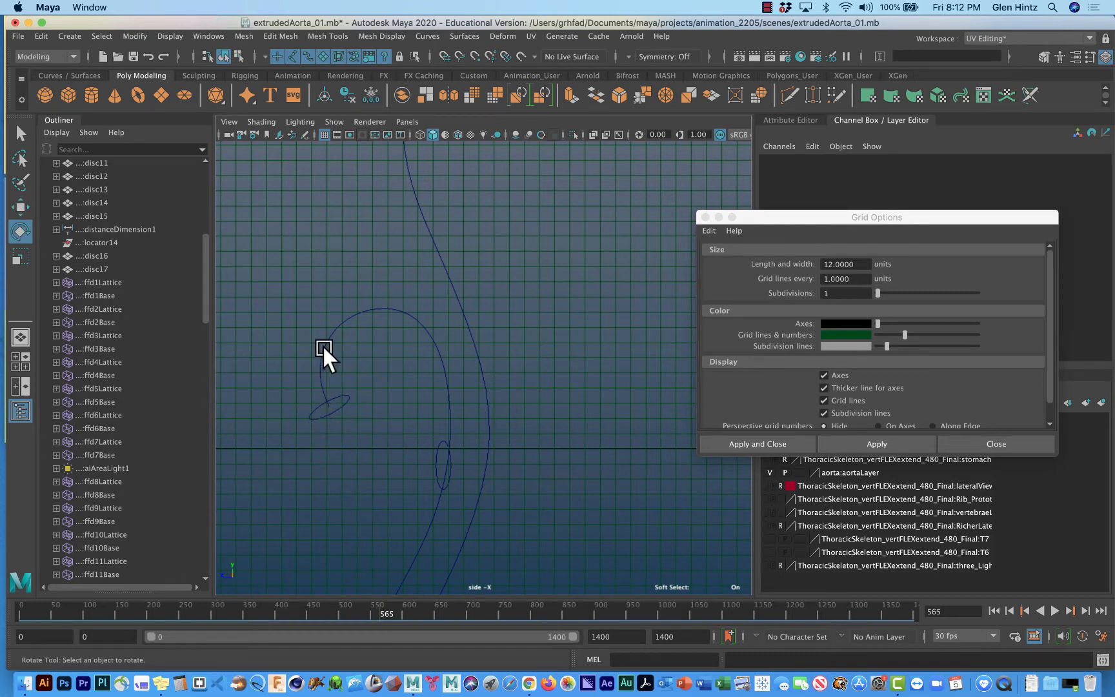
Select the profile circle at the arch's starting end together with the path curve and delete their history.
click(343, 400)
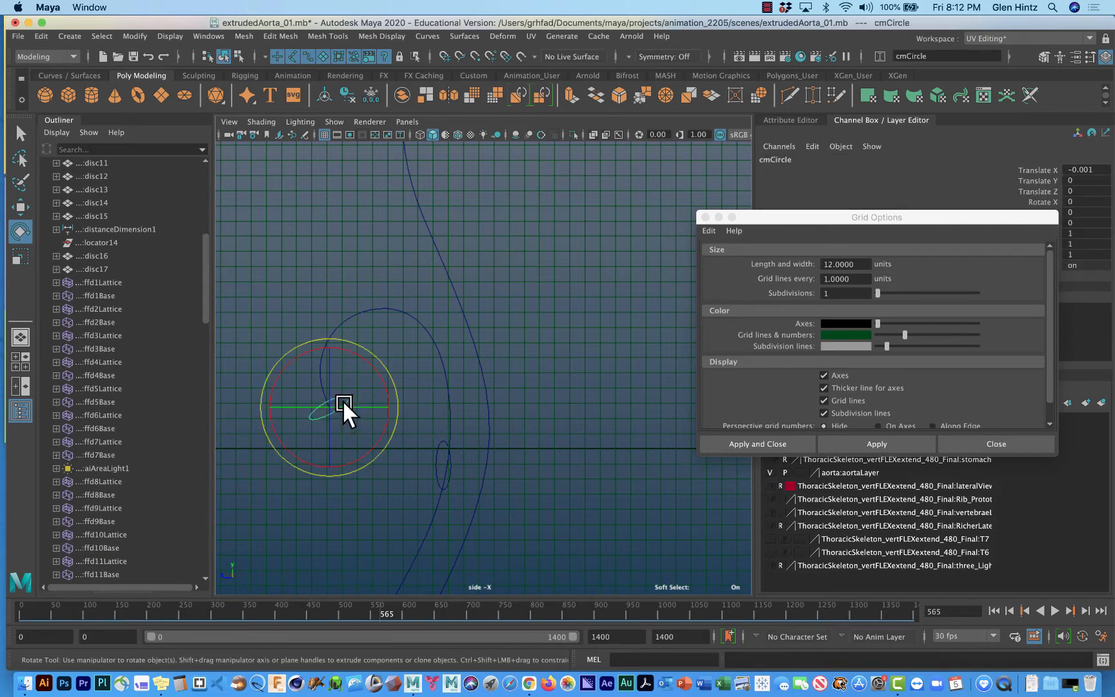
key(q)
shift+click(399, 312)
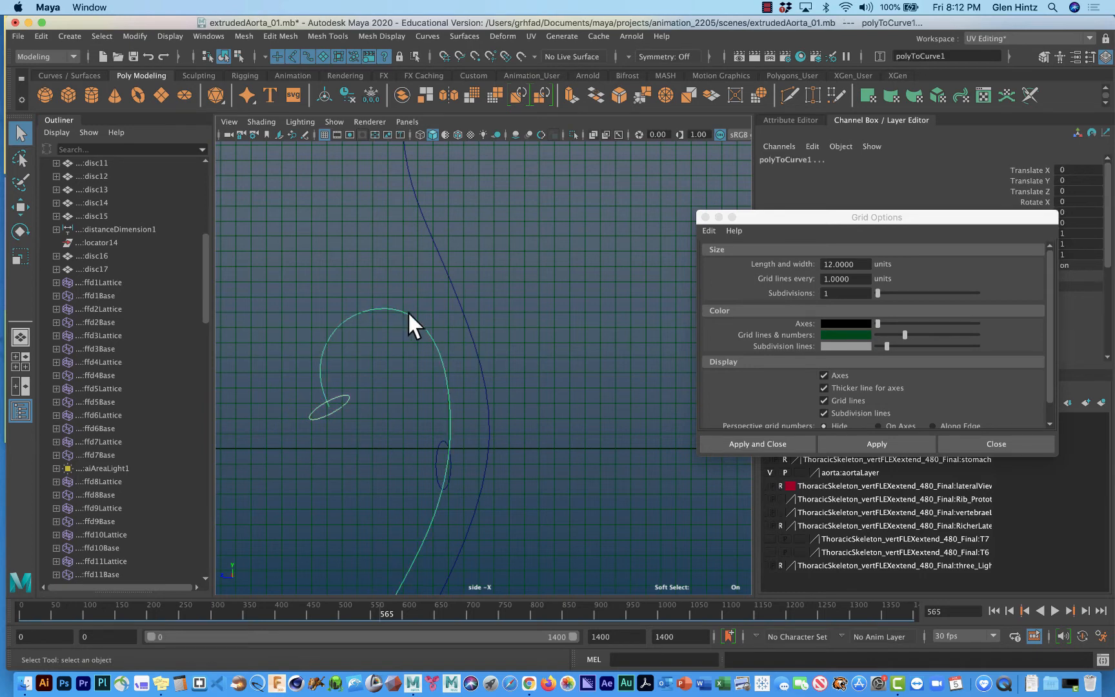
click(39, 36)
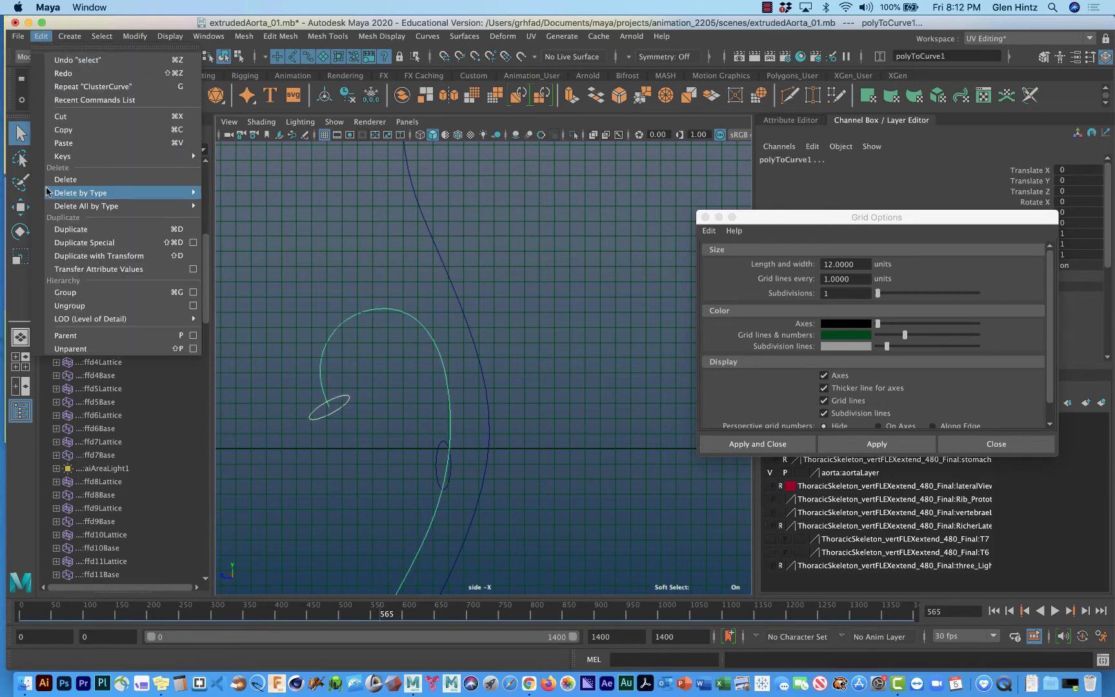
mouse_move(175, 193)
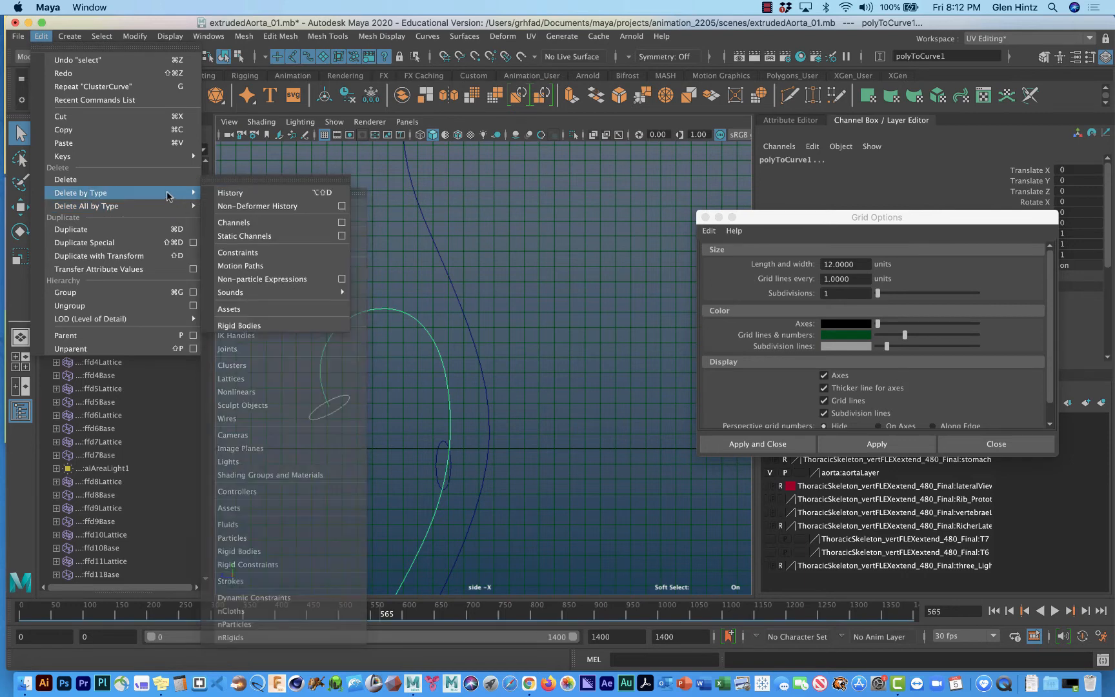
click(230, 193)
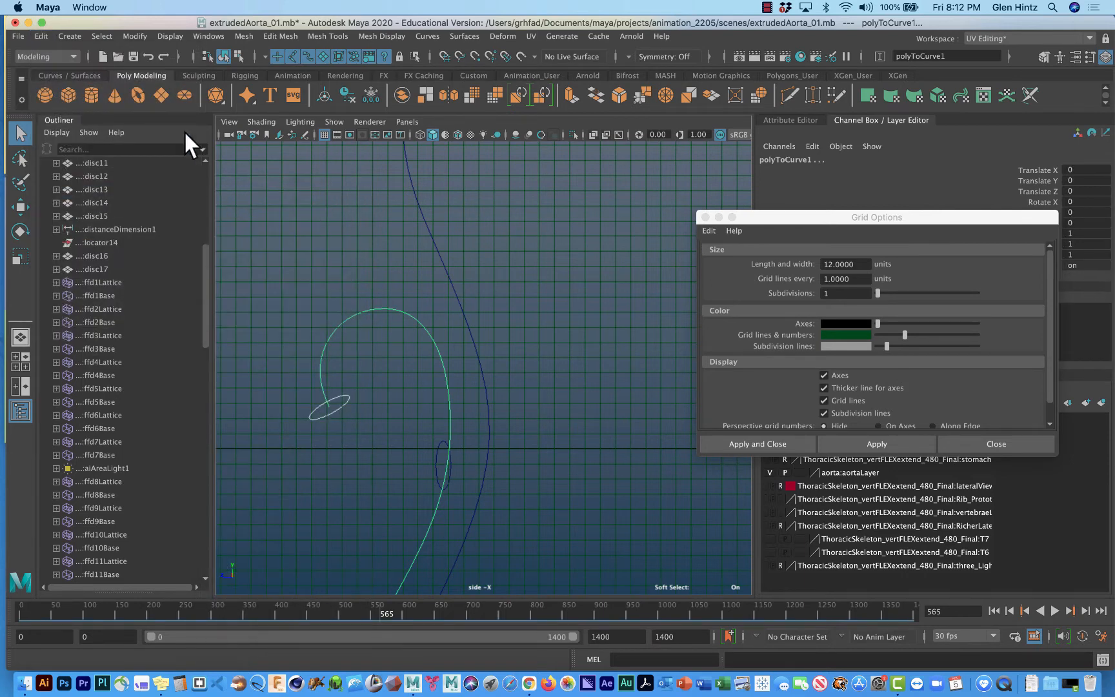
Freeze the transformations of the profile circle and path curve and center their pivots.
click(140, 36)
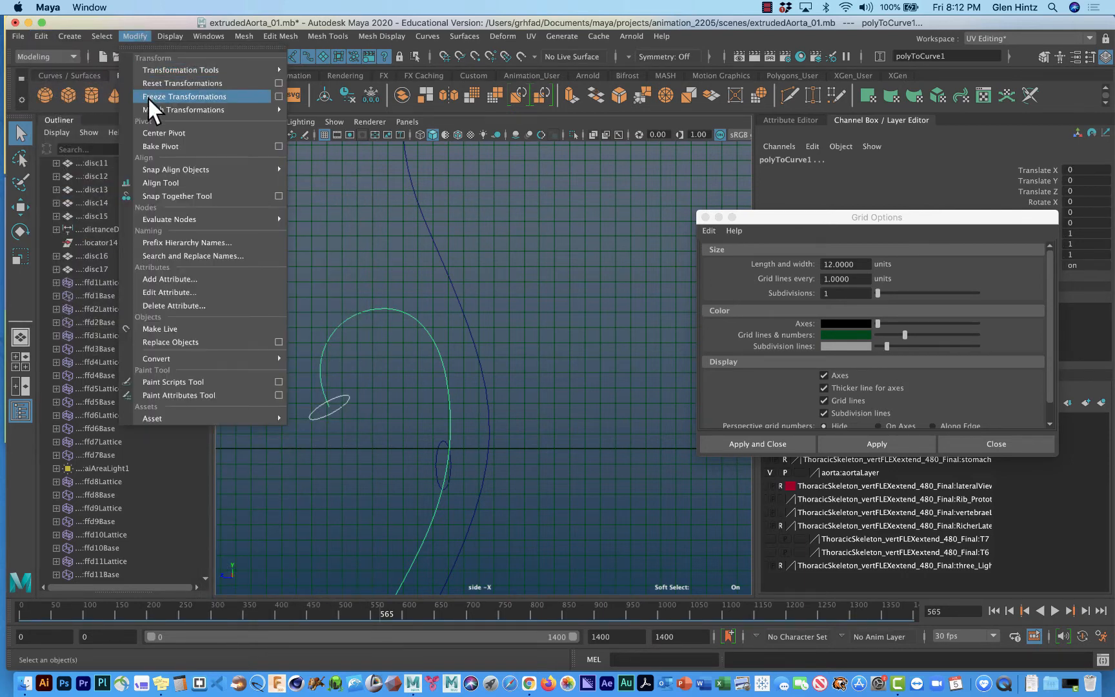
click(184, 97)
click(140, 36)
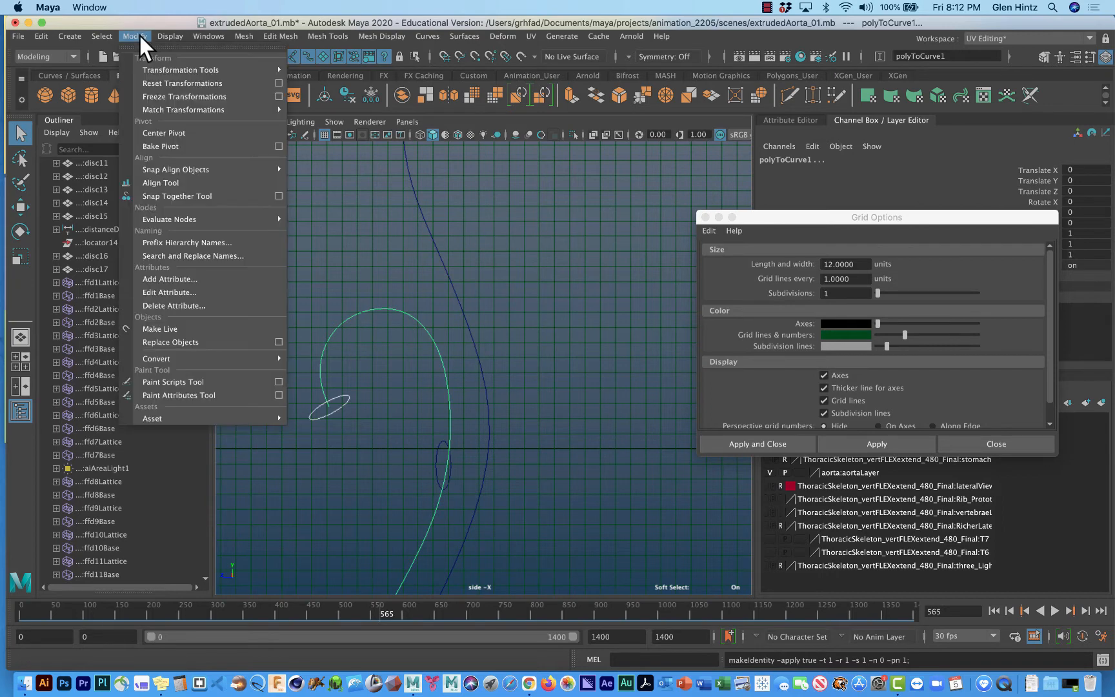
click(155, 133)
Select the profile circle first and the aorta path curve last, and close the Grid Options.
click(457, 308)
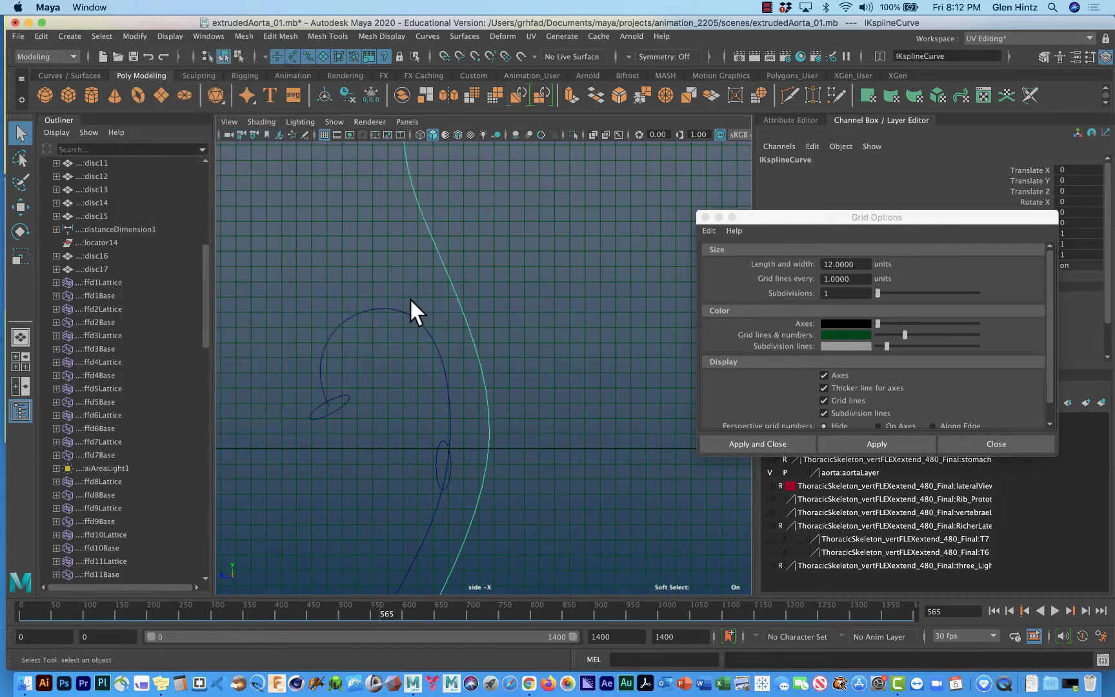
click(344, 403)
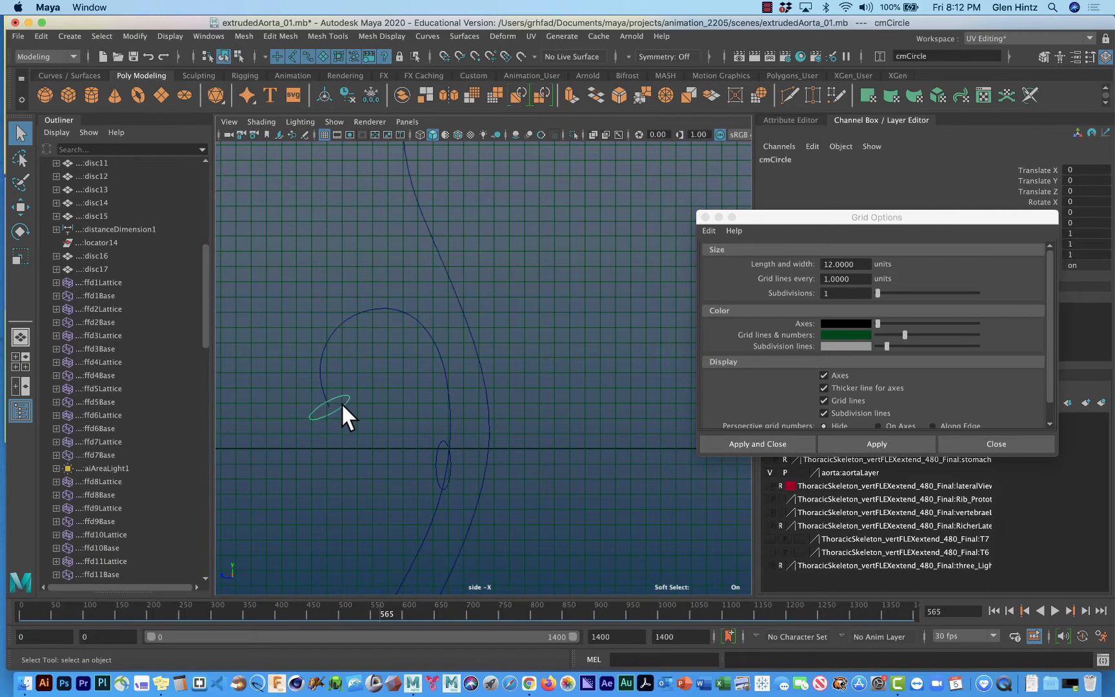
shift+click(348, 316)
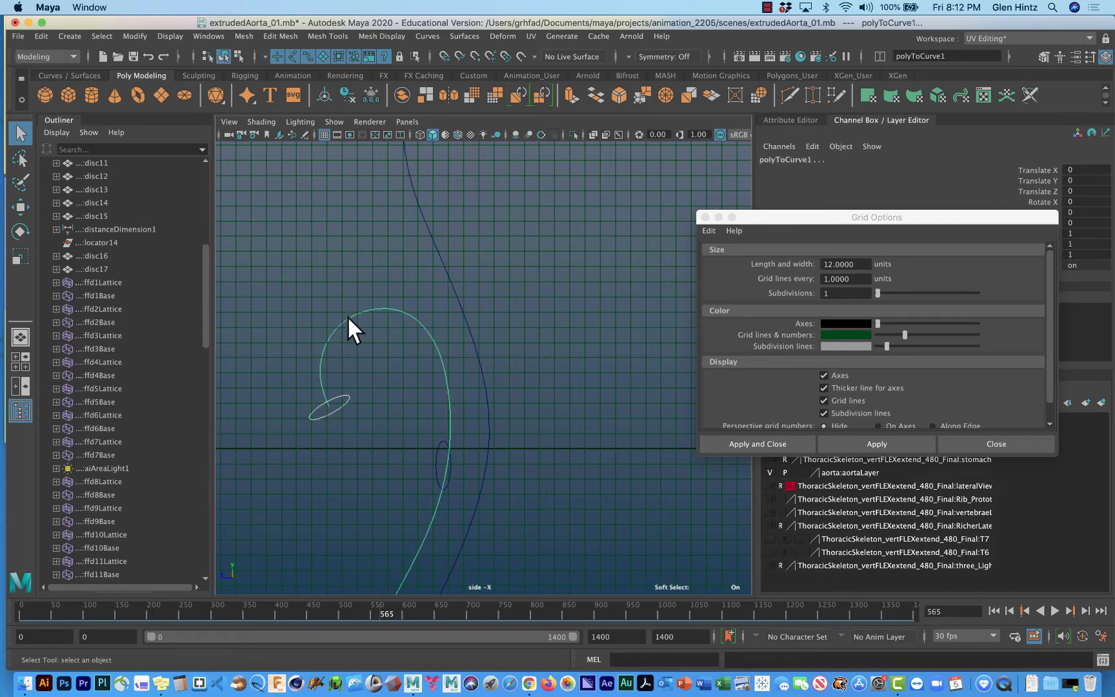
click(465, 36)
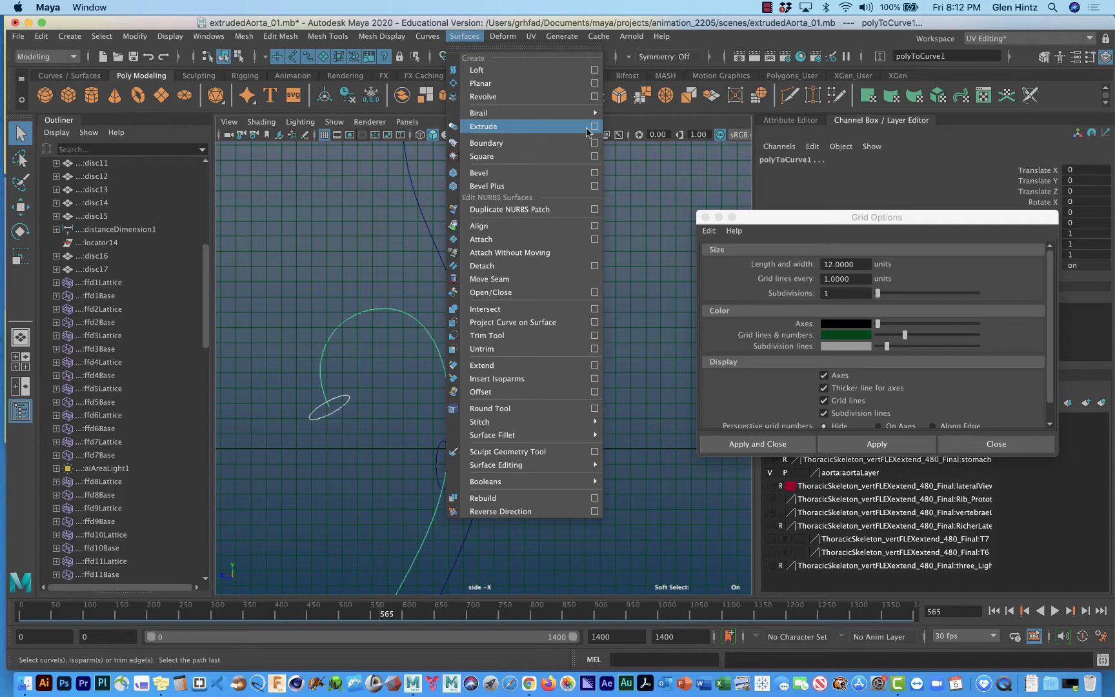
click(361, 426)
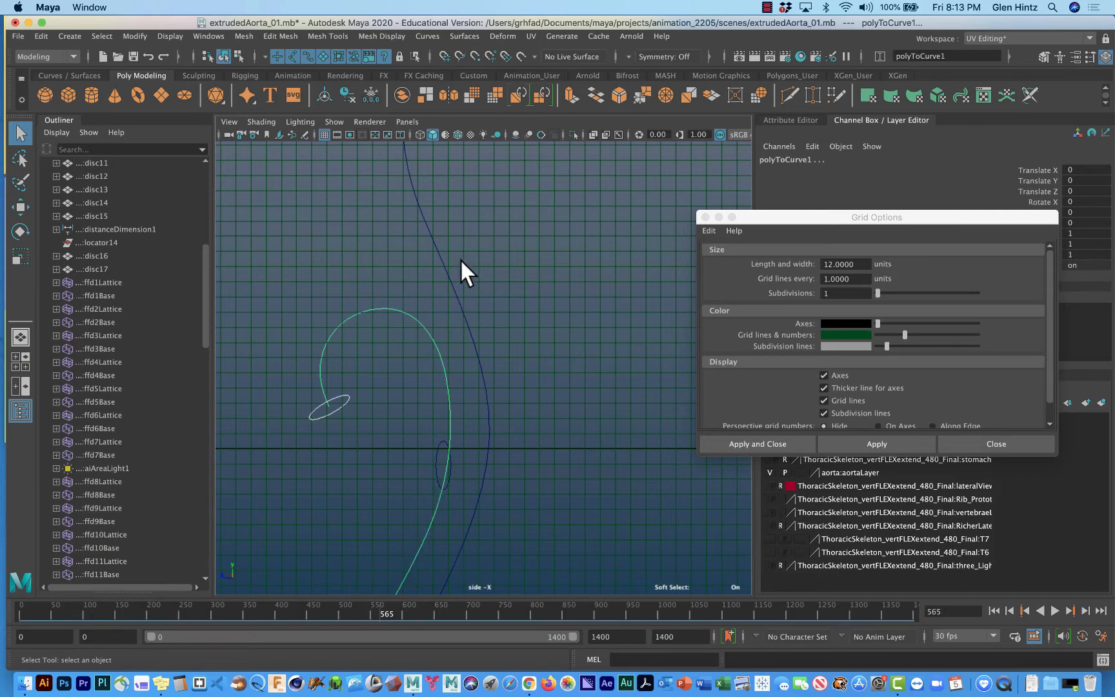
click(705, 218)
Extrude the circle along the path as a tube with At path position, Component pivot, Profile normal orientation, scale 0.65 and 480 polygon quads.
click(466, 37)
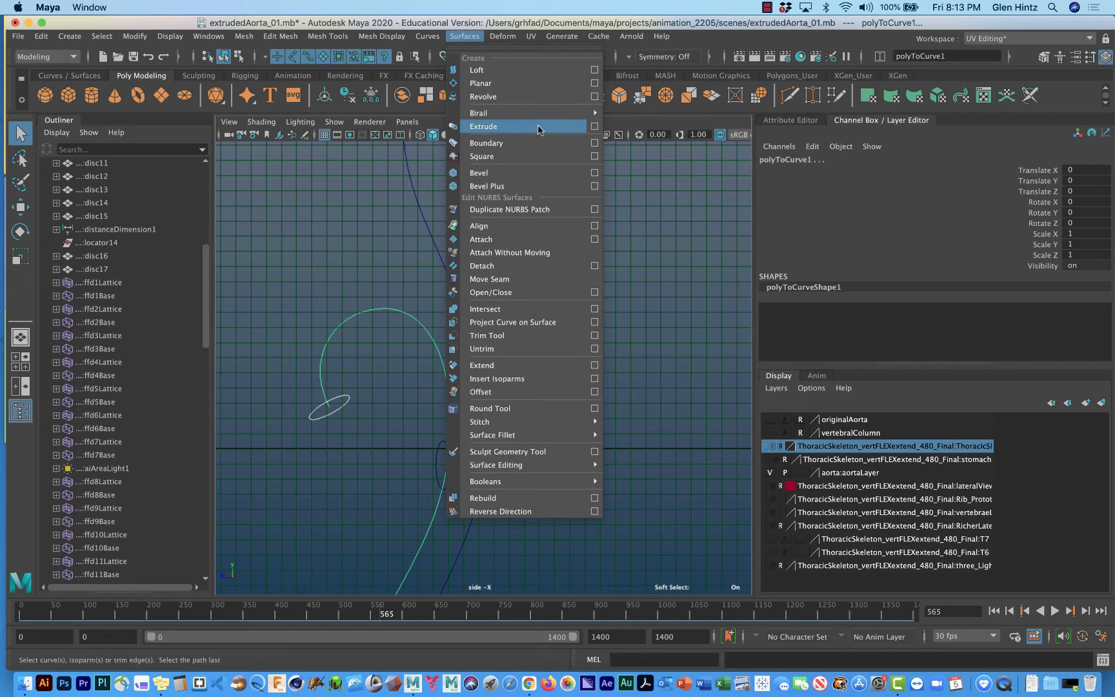
click(595, 127)
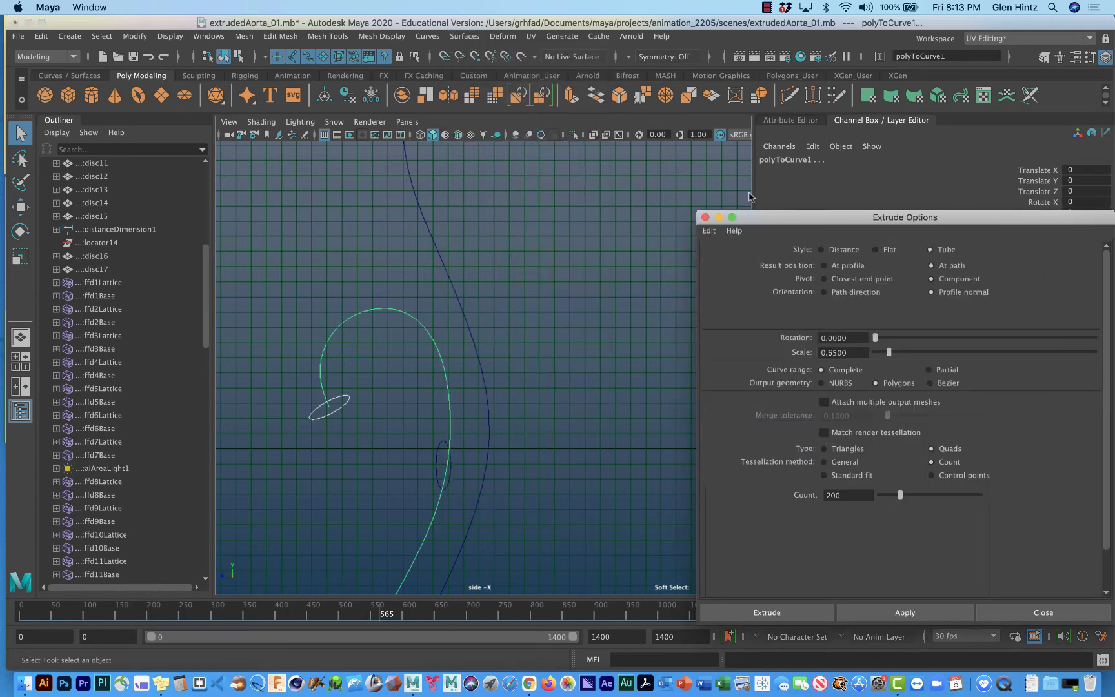
drag(779, 226, 561, 85)
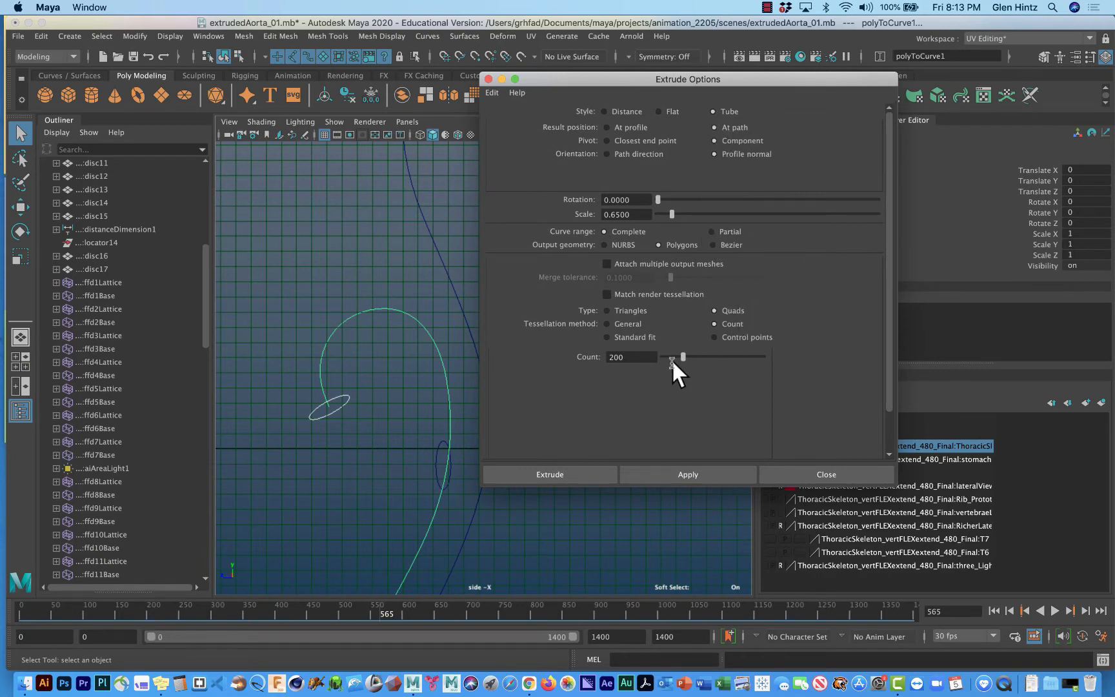
double_click(632, 358)
text(480)
click(653, 471)
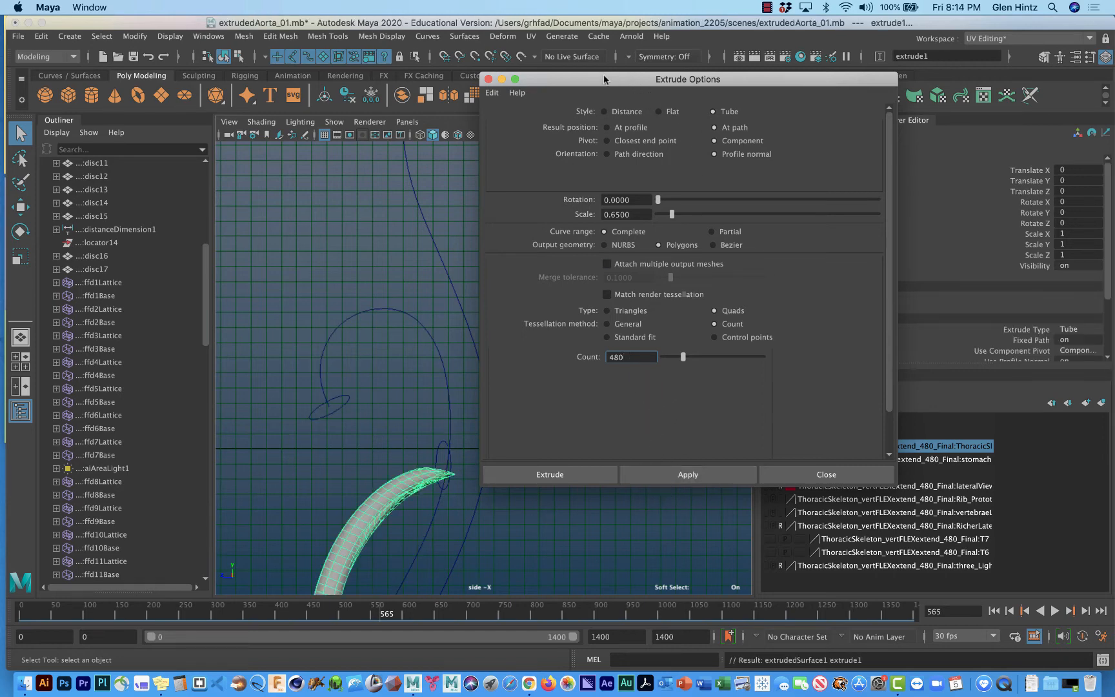
Examine the extruded tube's position and taper against the path curve in the side and camera1 views.
drag(604, 75, 753, 55)
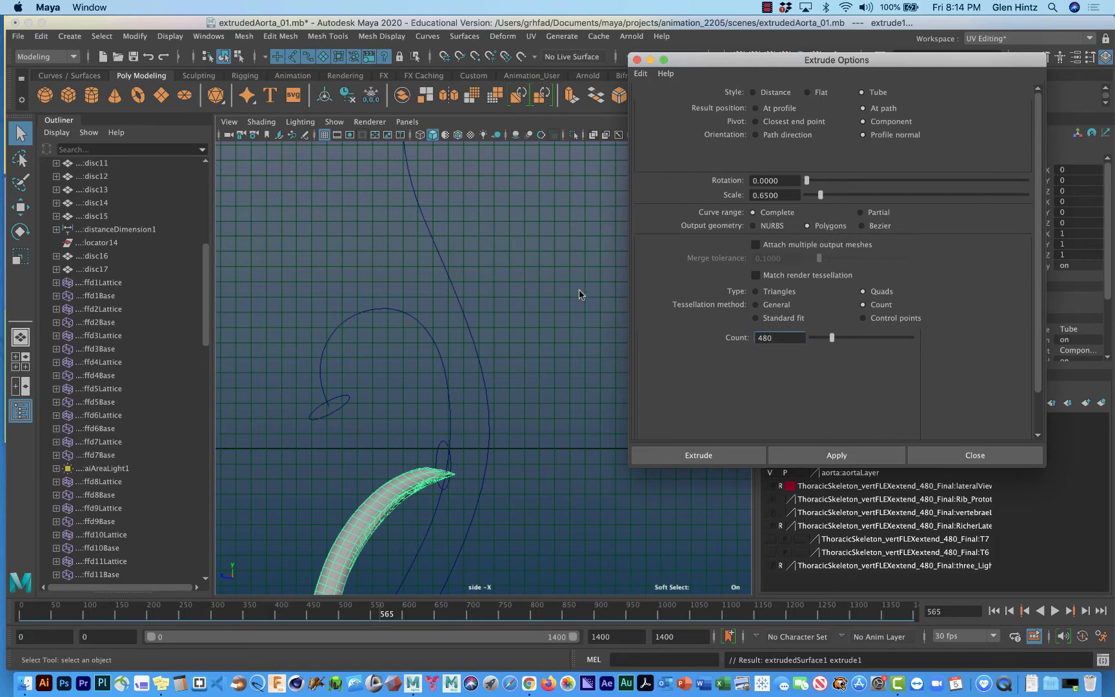
alt+middle_drag(568, 313, 578, 161)
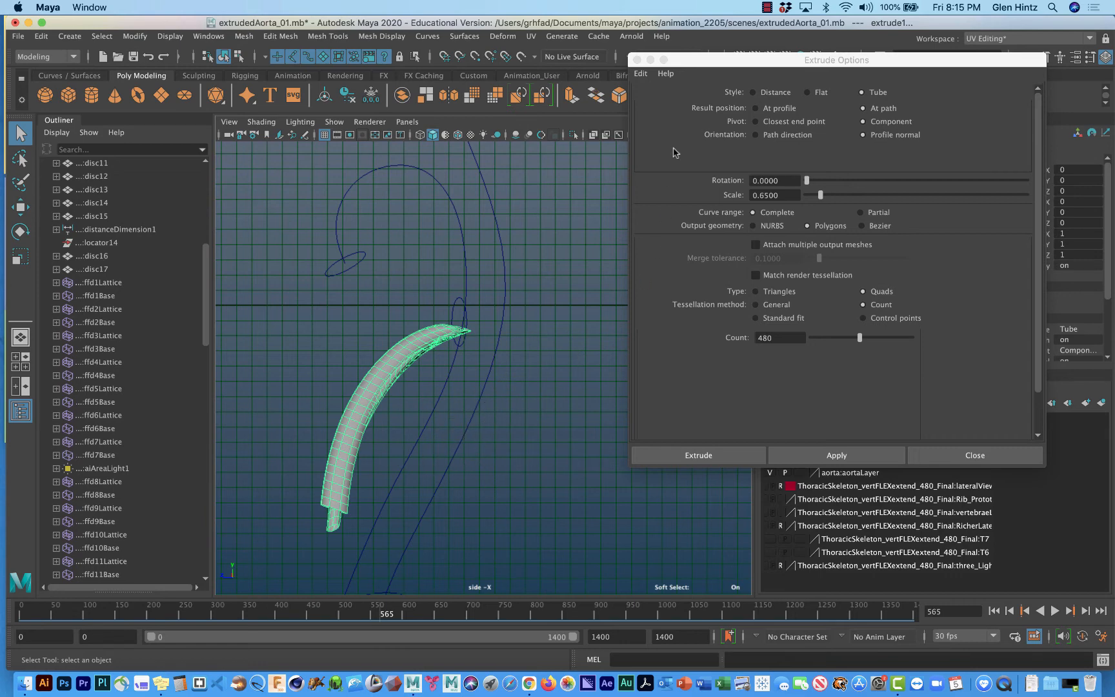
key(space)
drag(709, 60, 910, 190)
alt+middle_drag(707, 256, 708, 162)
mouse_move(679, 239)
alt+mouse_down()
mouse_move(545, 244)
mouse_move(682, 246)
alt+mouse_up()
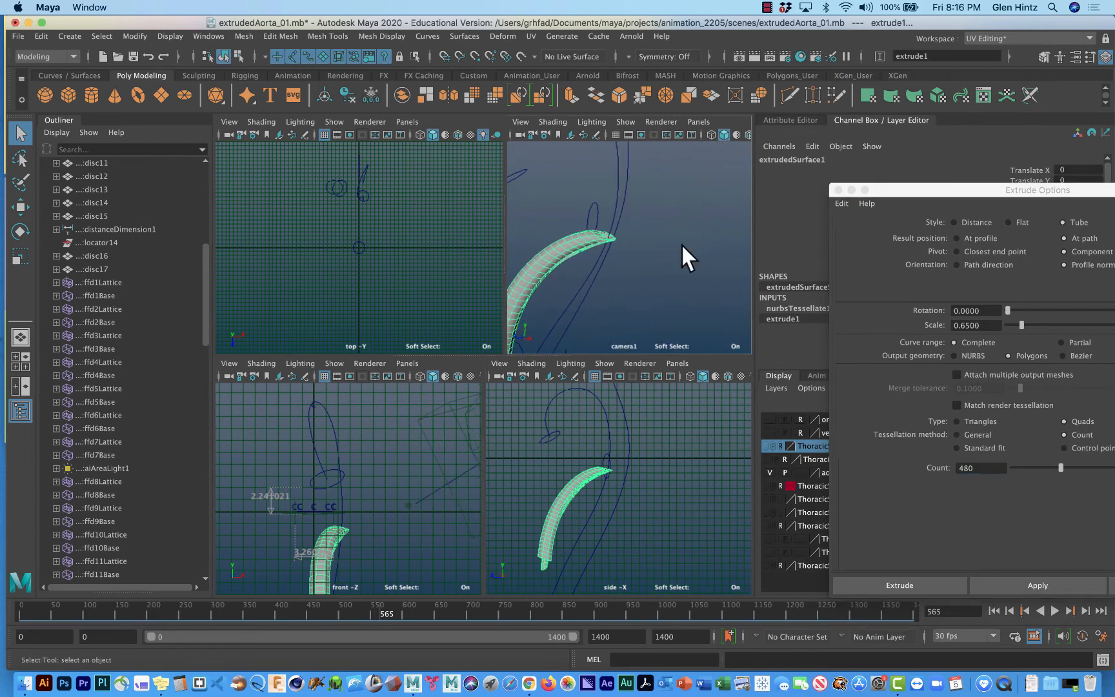
key(space)
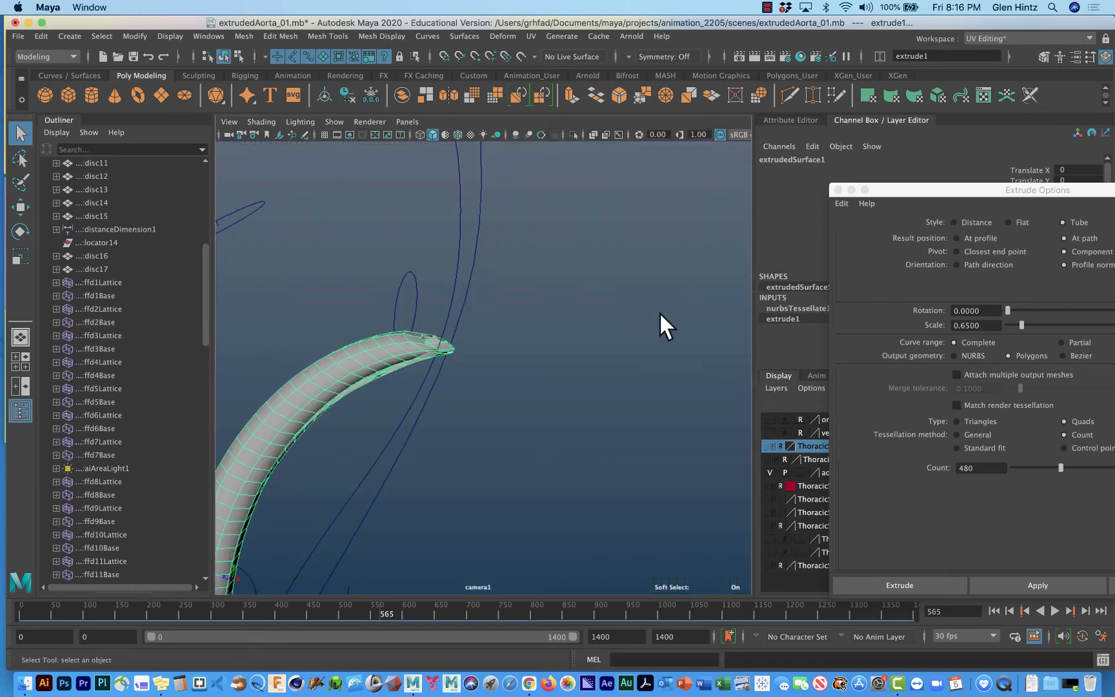
alt+middle_drag(517, 319, 689, 473)
alt+drag(689, 473, 650, 247)
Display the path curve's control vertices in the camera1 view and examine them from the arch down to the lower end.
click(648, 219)
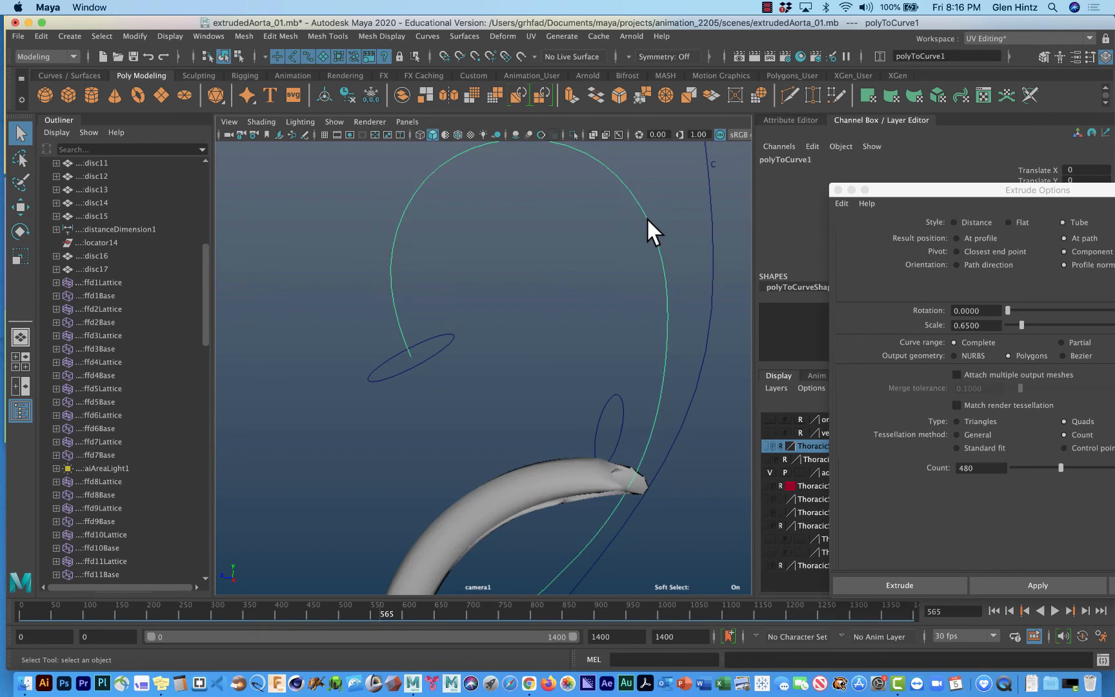
right_drag(646, 218, 588, 202)
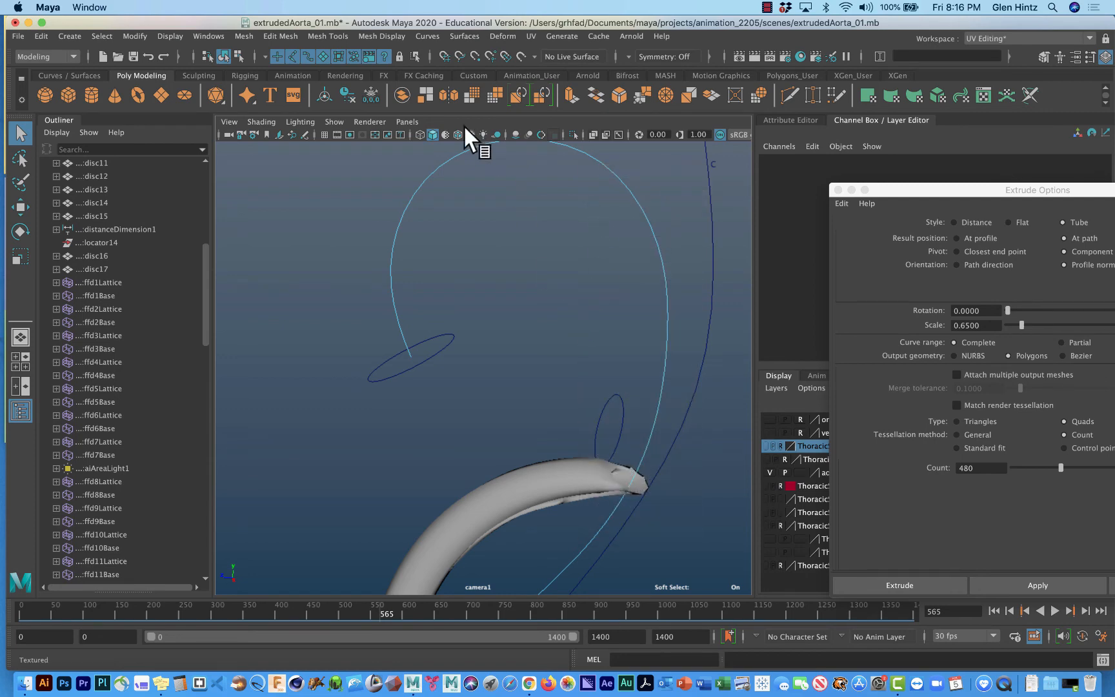
click(334, 121)
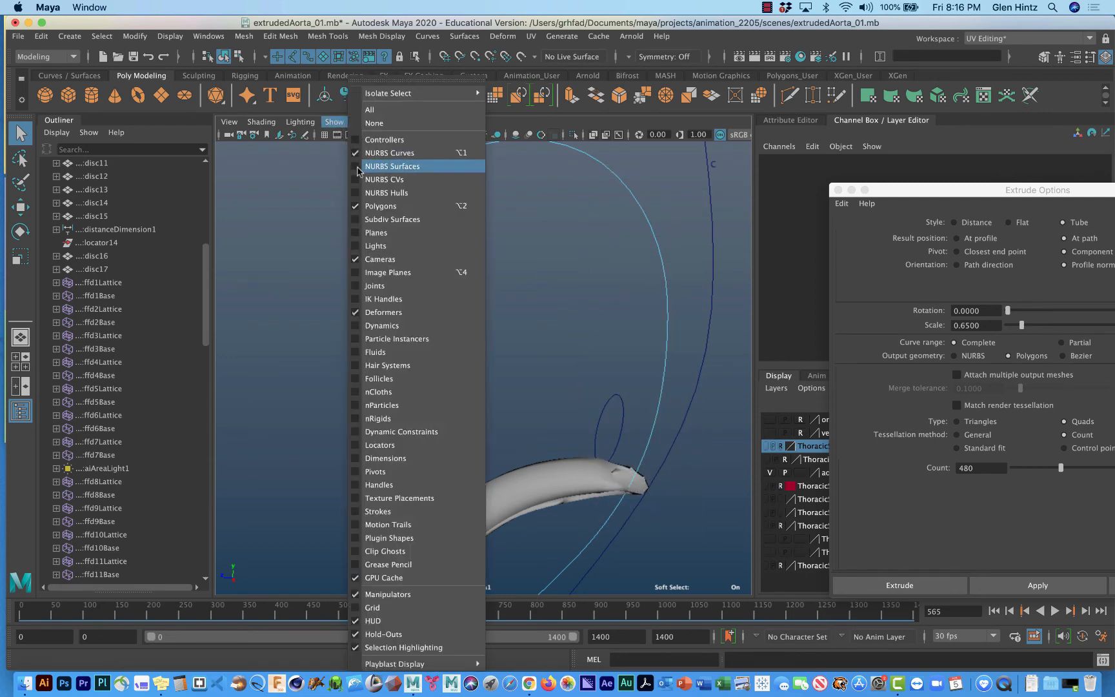
click(375, 179)
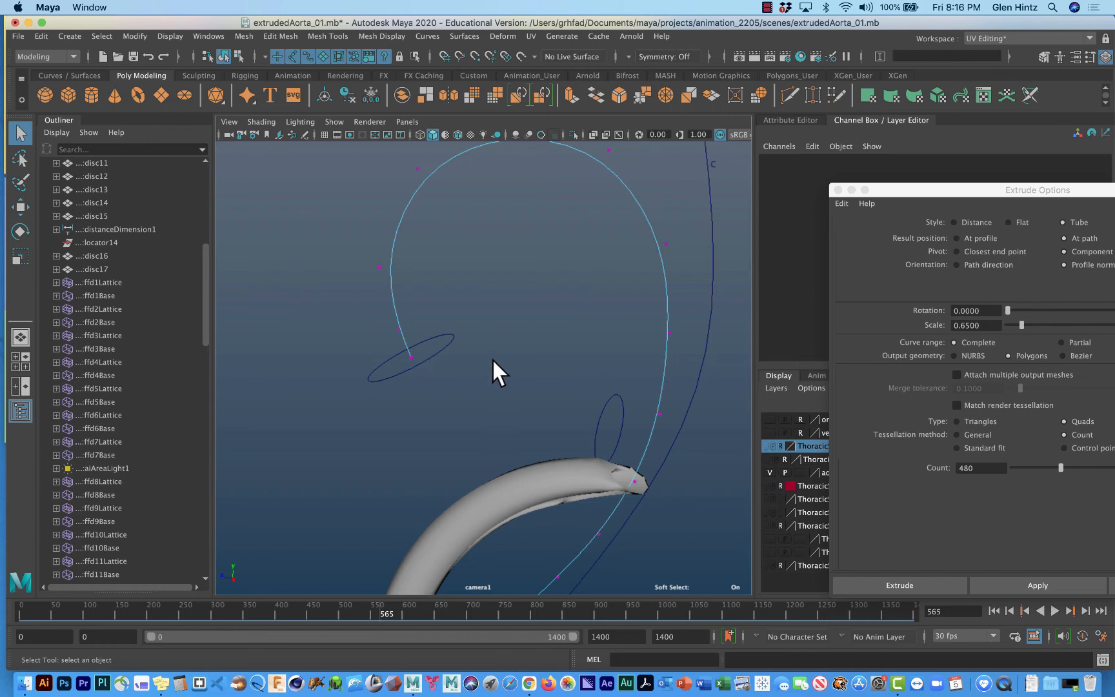
mouse_move(504, 366)
alt+middle_down()
mouse_move(478, 276)
mouse_move(493, 183)
alt+middle_up()
alt+middle_drag(532, 435, 520, 248)
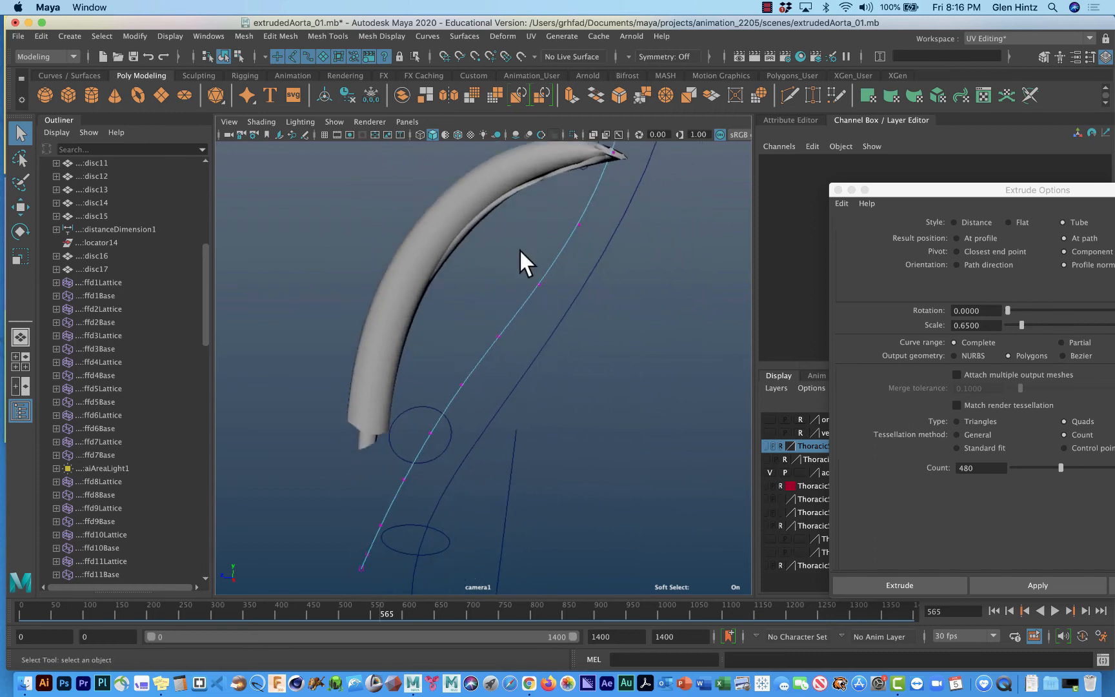
alt+middle_drag(496, 360, 502, 271)
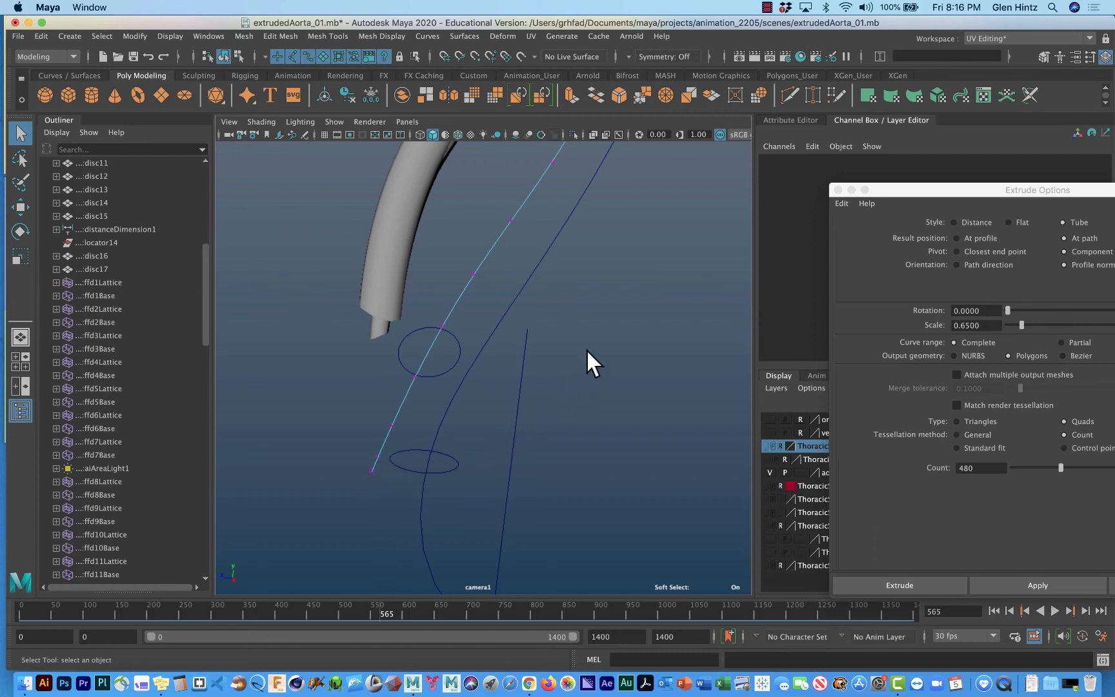
alt+drag(586, 349, 478, 500)
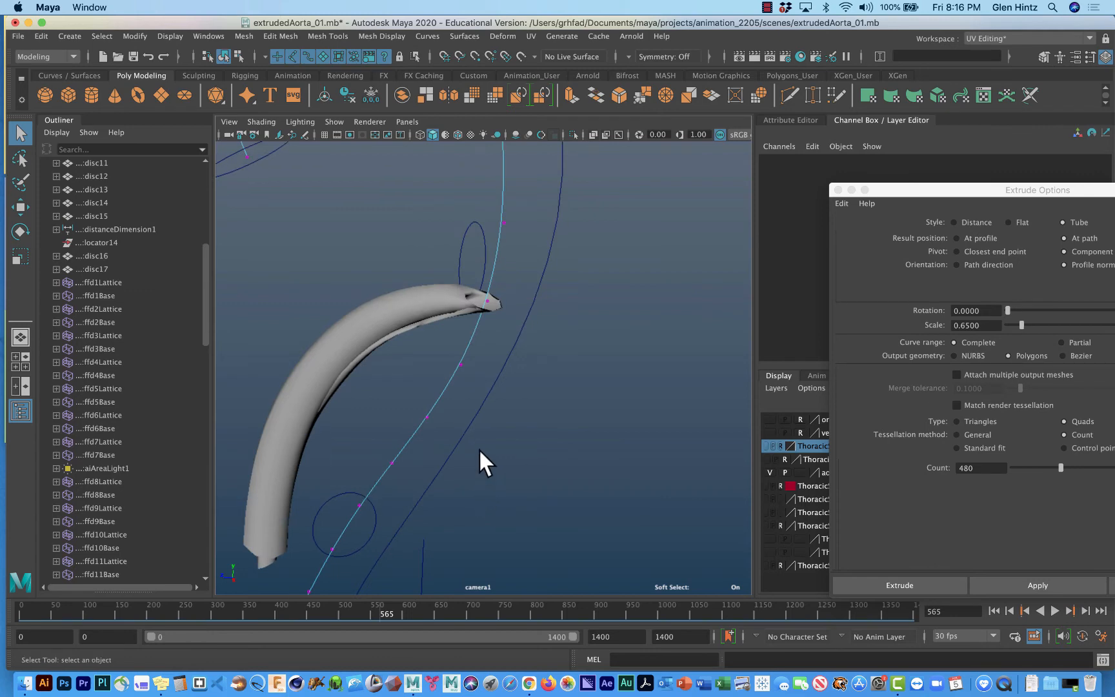
Return the aorta path curve to object mode, reverse its direction and frame it with the tube.
right_drag(434, 411, 477, 336)
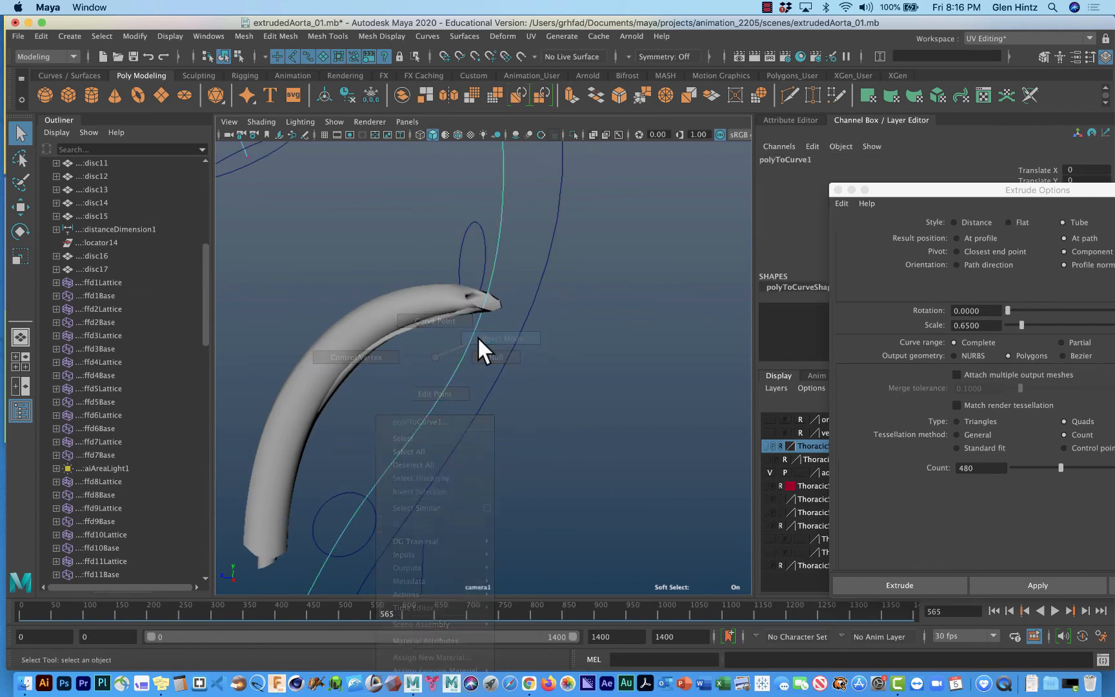
click(426, 36)
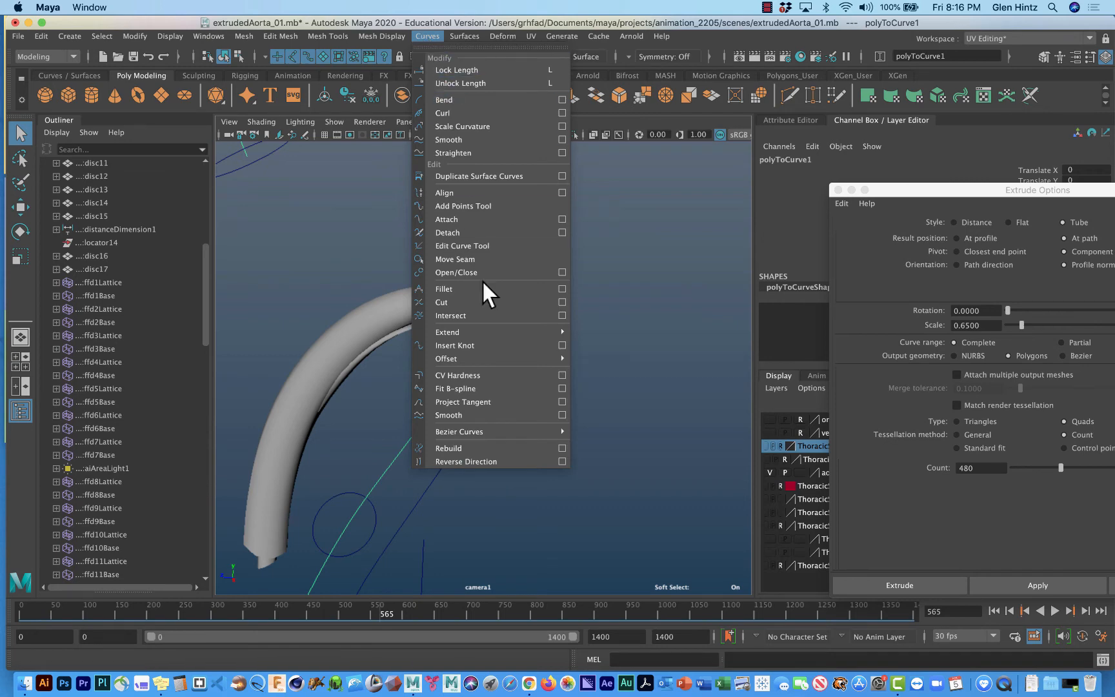
click(508, 462)
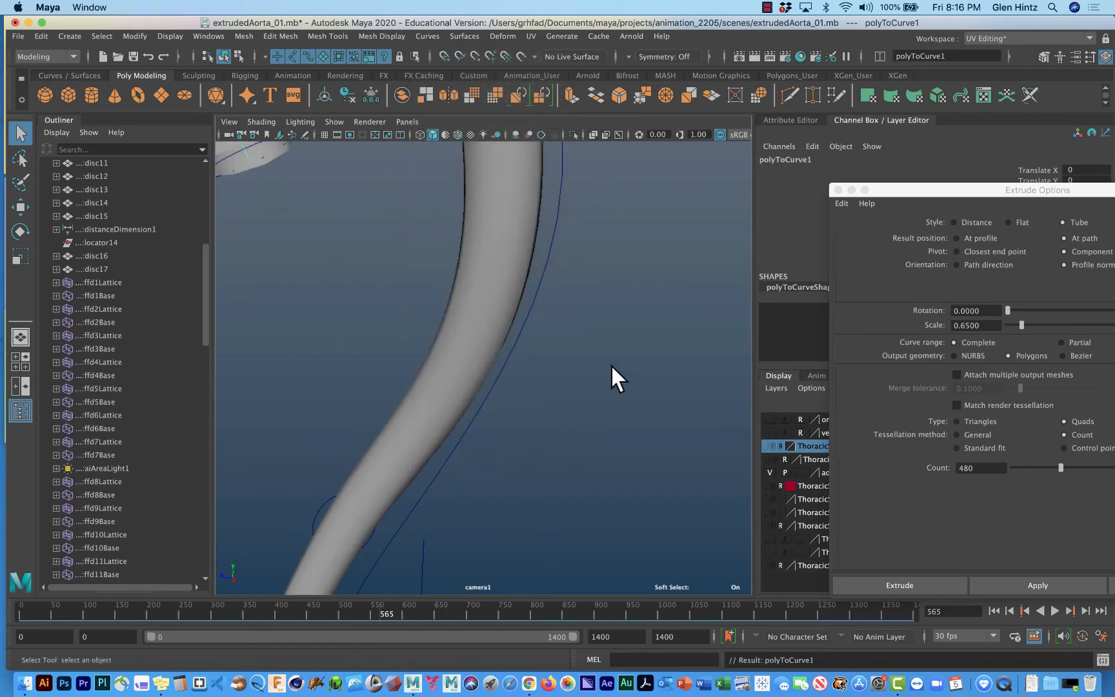
key(f)
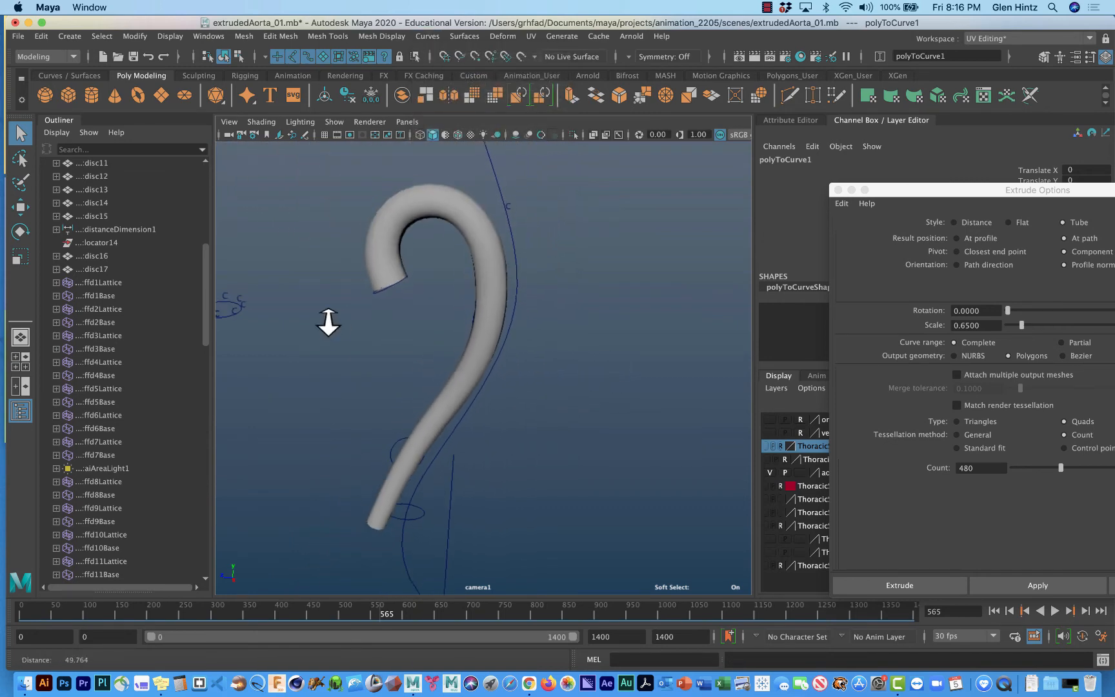
Examine the rebuilt tube from the arch to the lower end from several angles in the camera1 view.
alt+drag(365, 330, 552, 321)
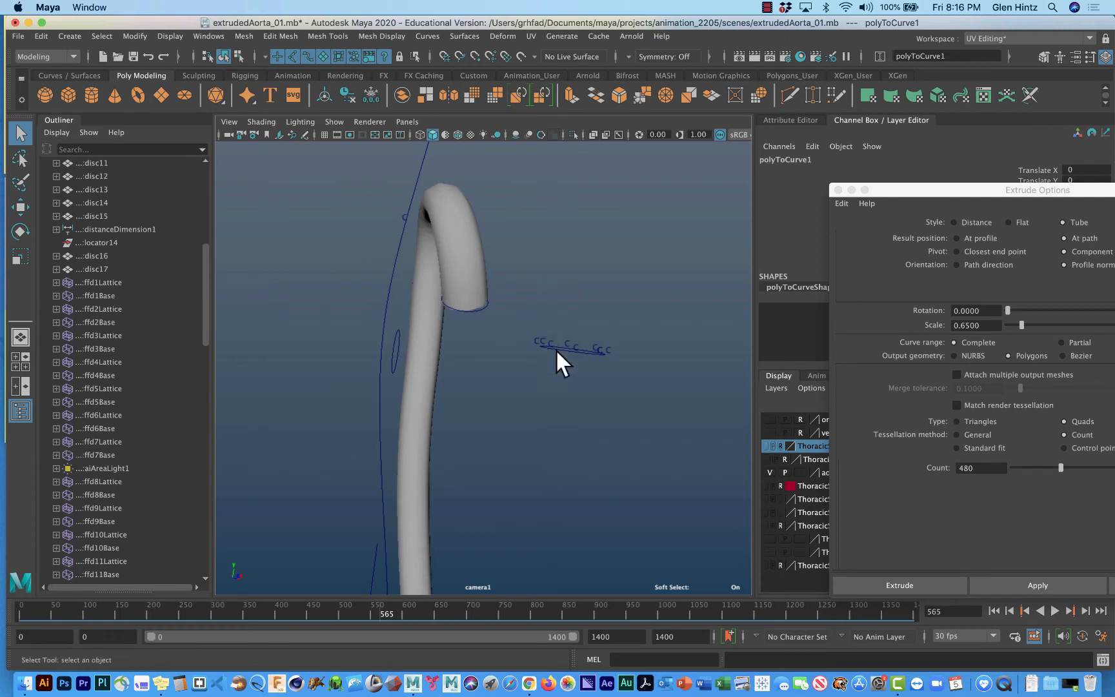
alt+middle_drag(596, 391, 555, 380)
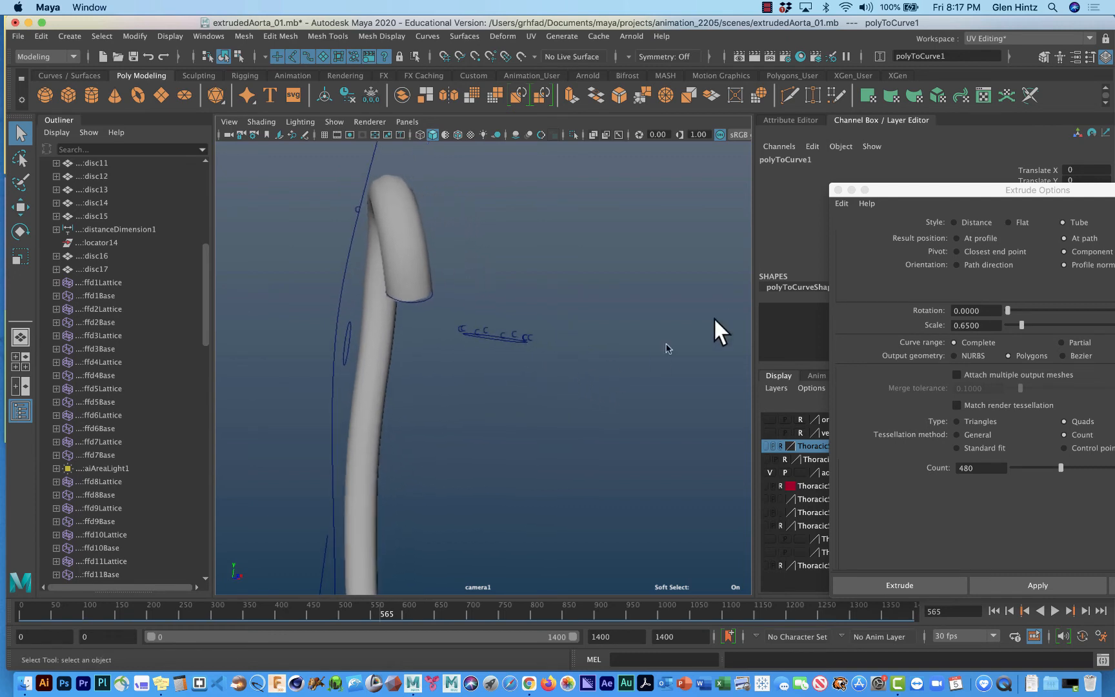
drag(912, 185, 641, 140)
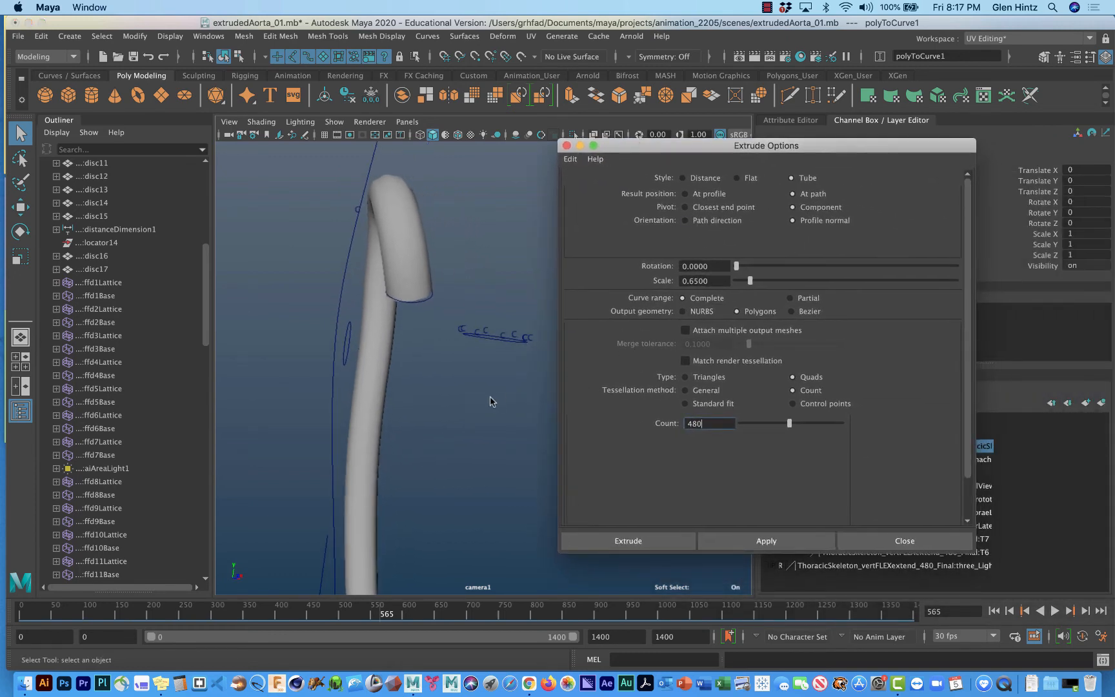
scroll(431, 397, down, 2)
alt+middle_drag(510, 339, 428, 238)
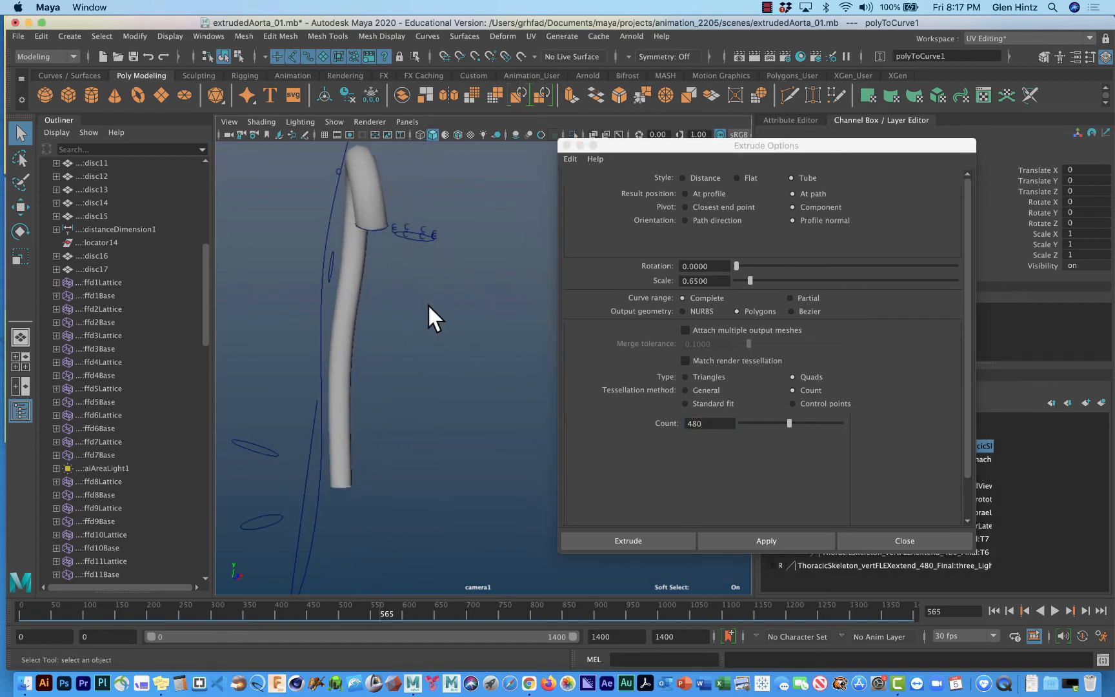
mouse_move(429, 306)
alt+mouse_down()
mouse_move(358, 298)
mouse_move(423, 296)
alt+mouse_up()
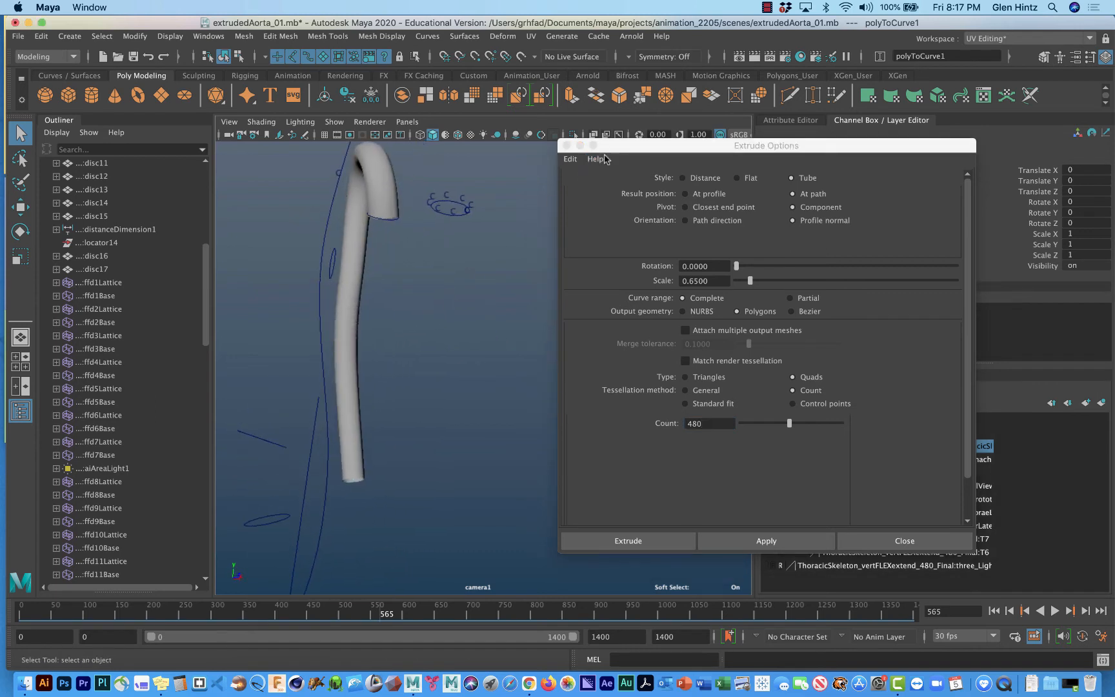
click(644, 147)
drag(644, 147, 965, 206)
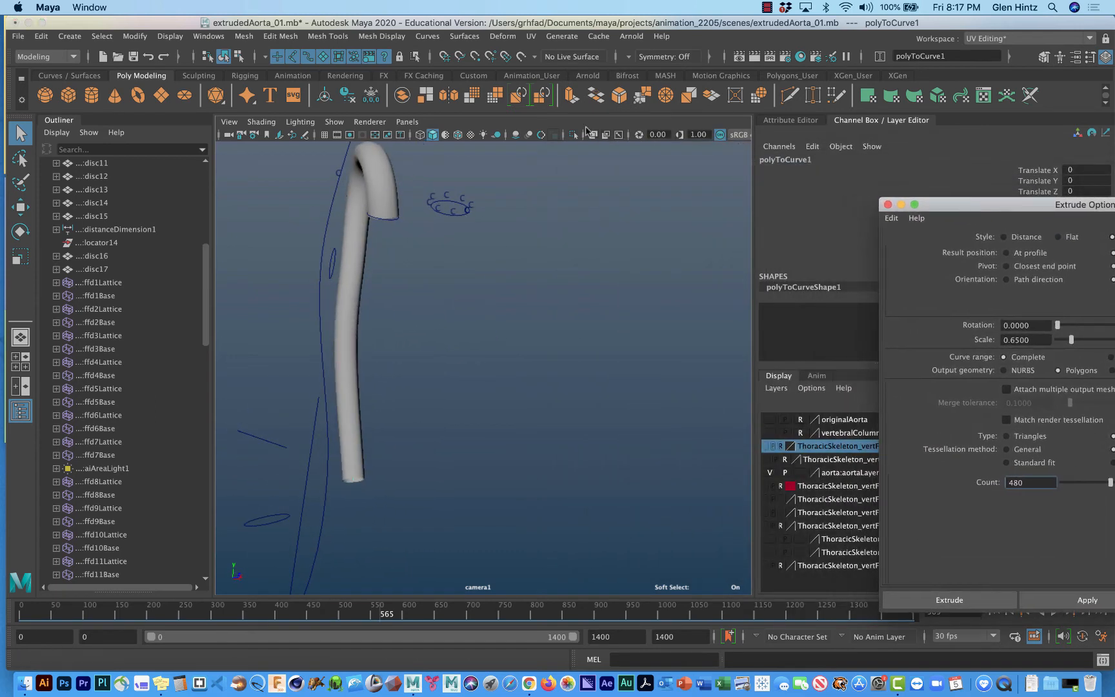
alt+drag(470, 279, 433, 254)
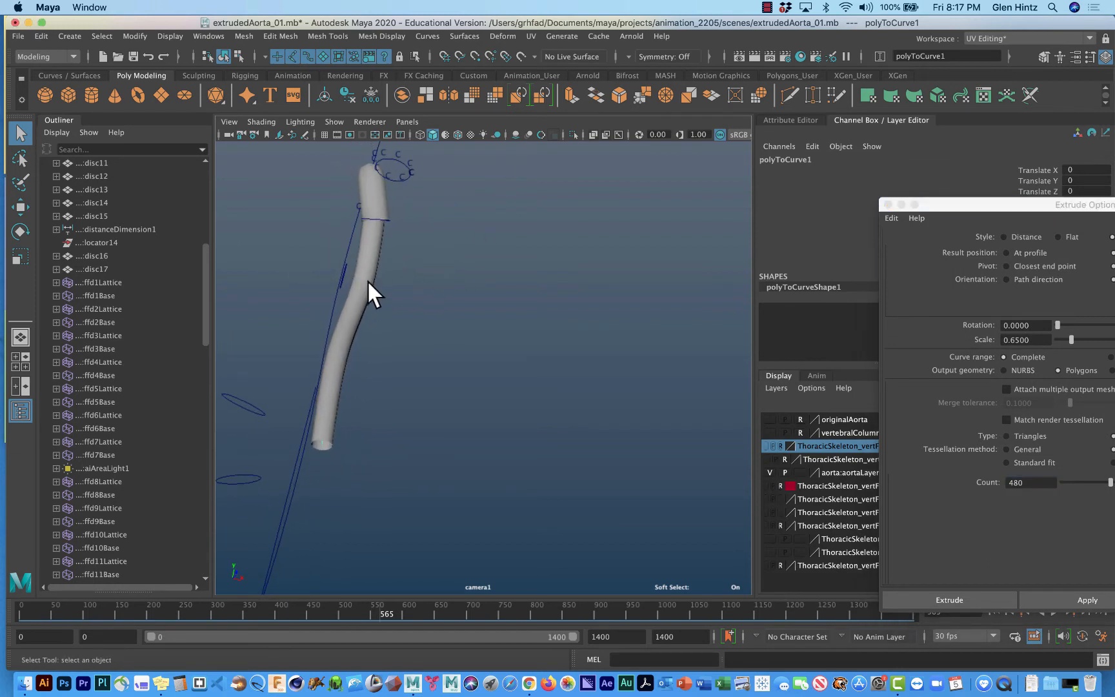
alt+drag(438, 311, 438, 342)
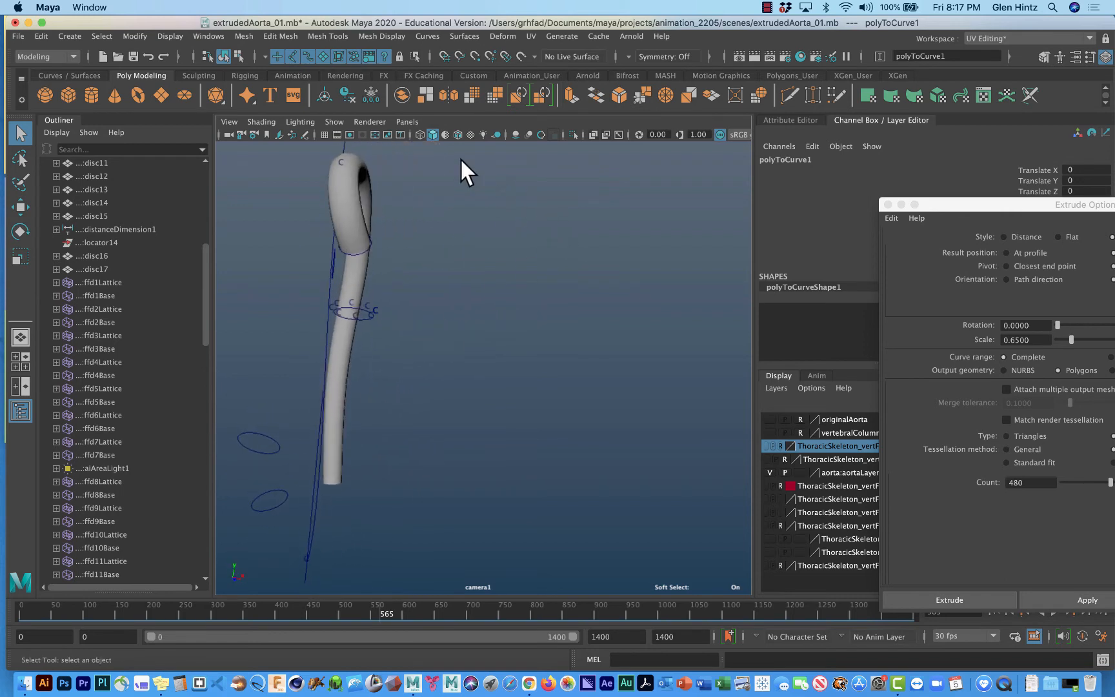
Split the workspace into two panes side by side and show the persp camera in the second pane.
click(402, 120)
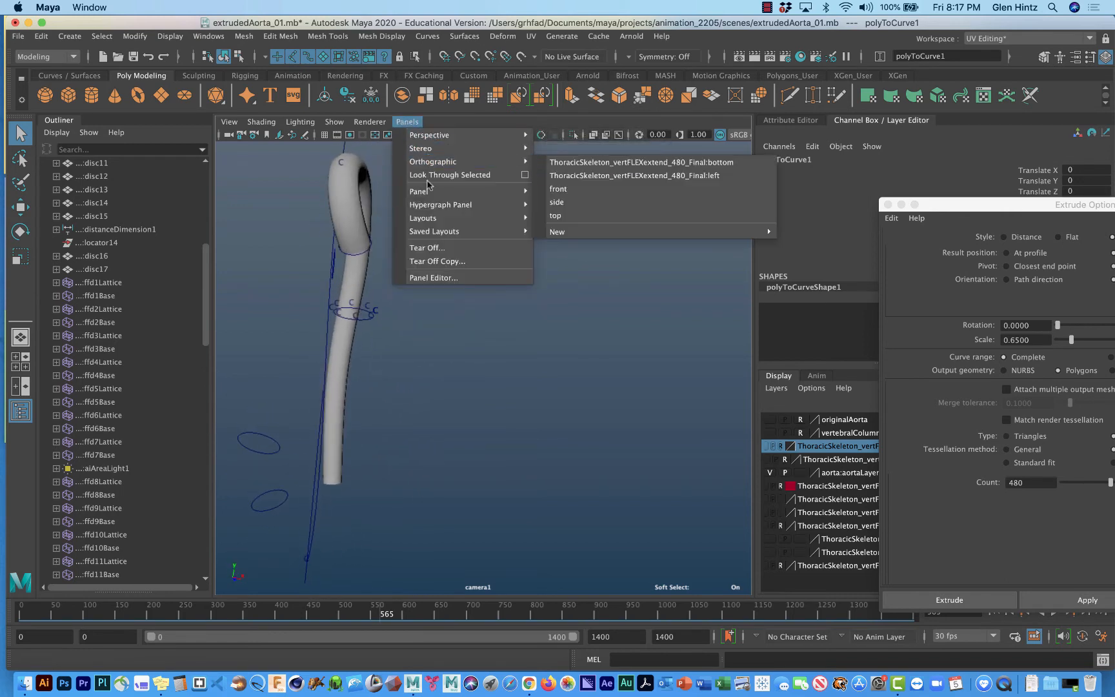
mouse_move(428, 218)
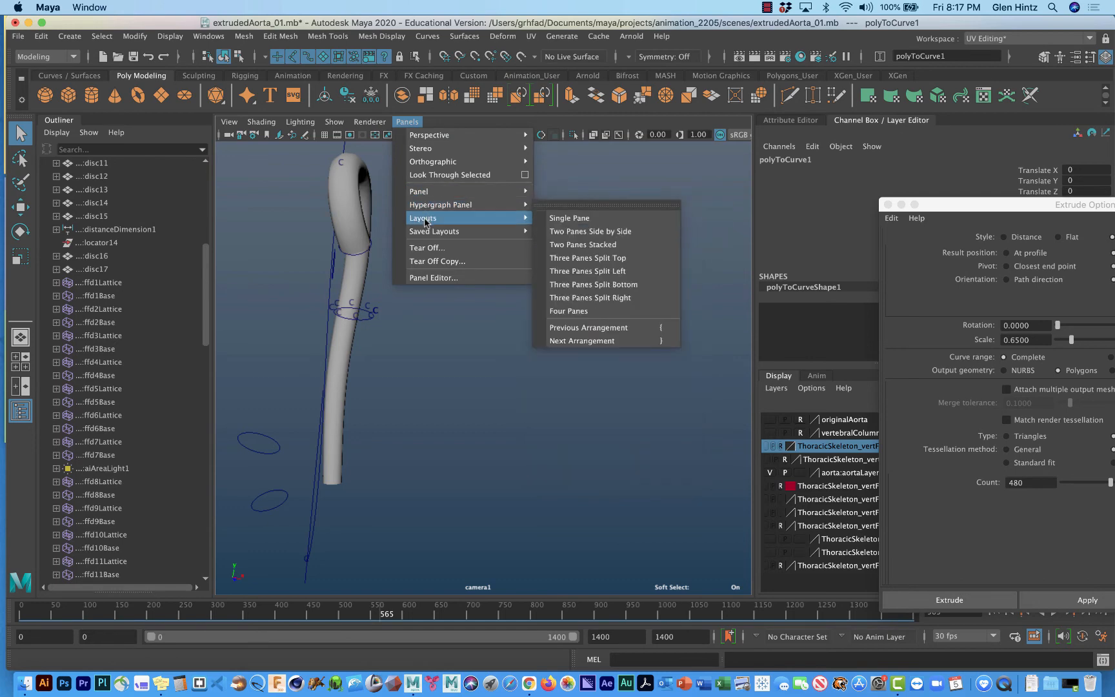
click(575, 231)
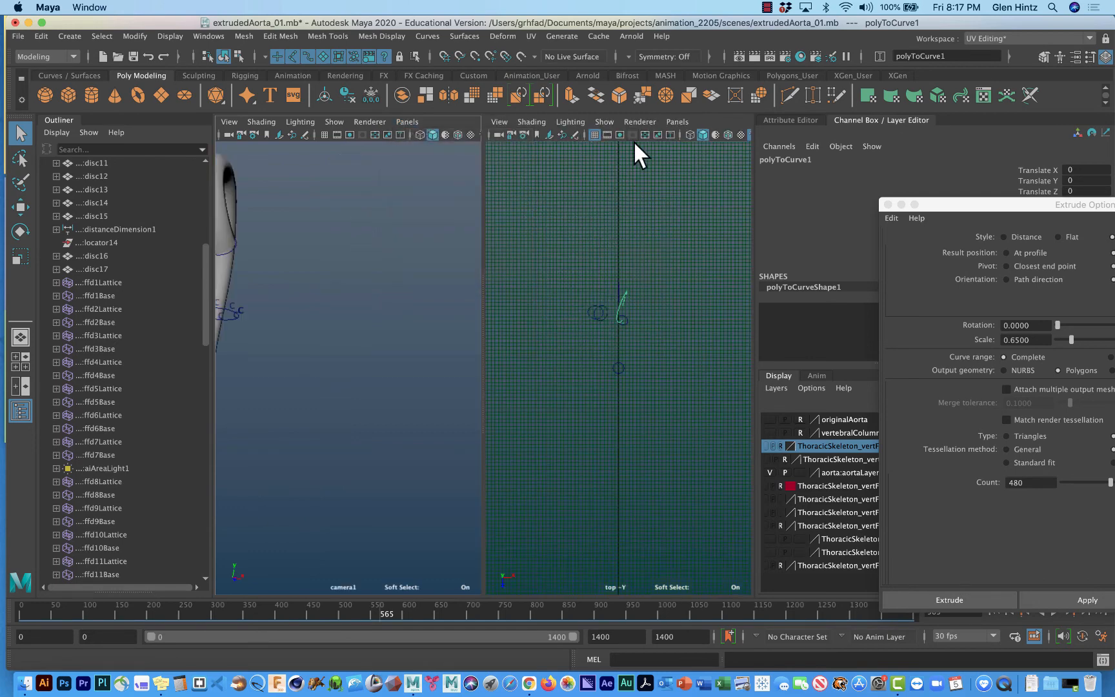
click(679, 122)
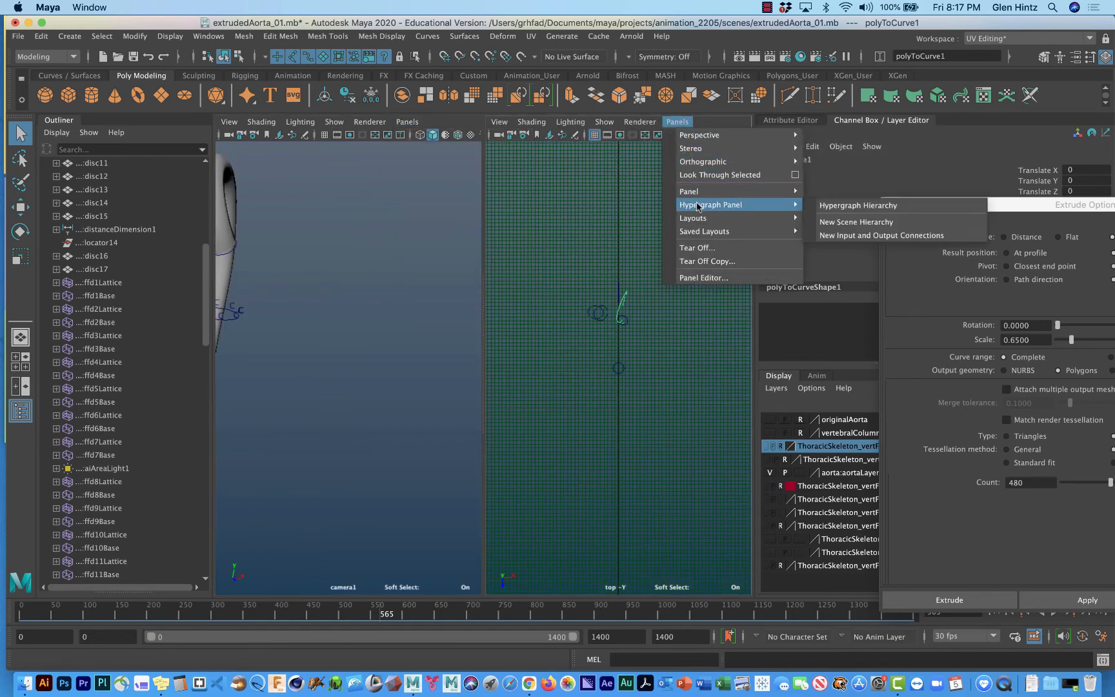
mouse_move(707, 142)
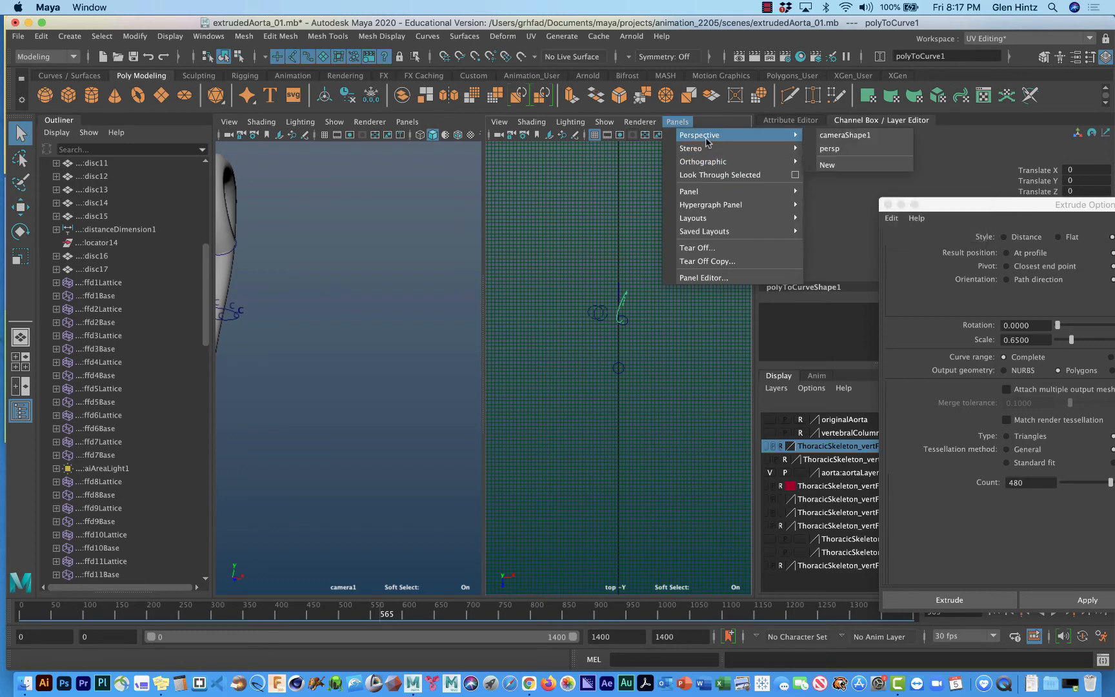
click(829, 149)
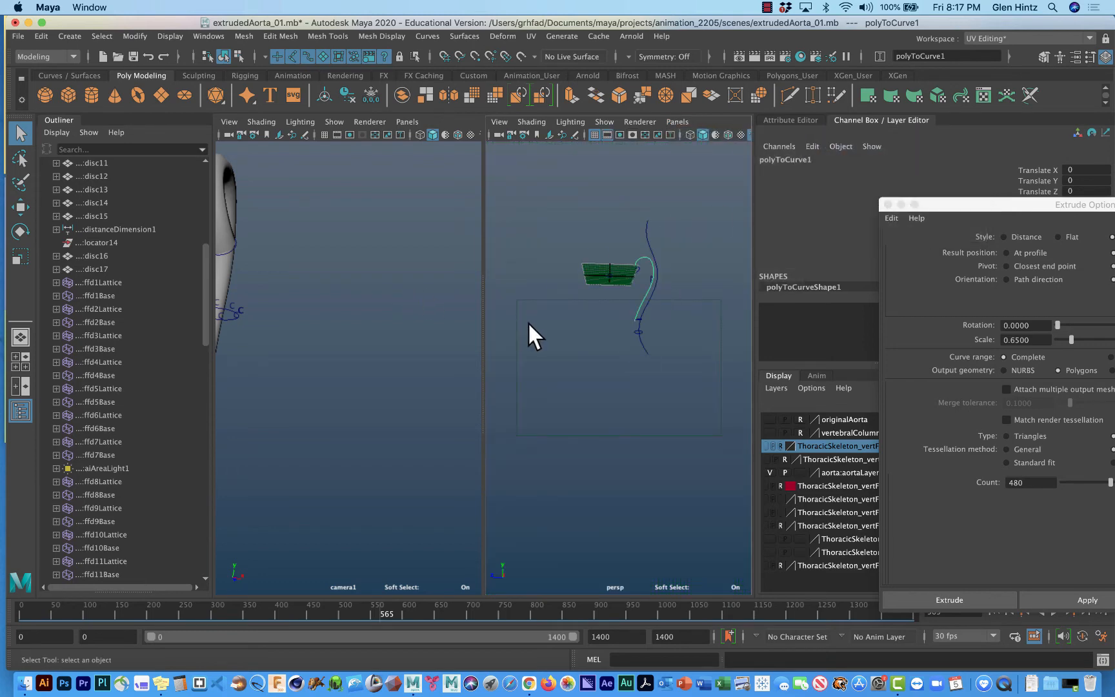
Limit the persp view's displayed objects to NURBS curves, NURBS CVs and polygons, and hide its grid.
scroll(528, 321, up, 10)
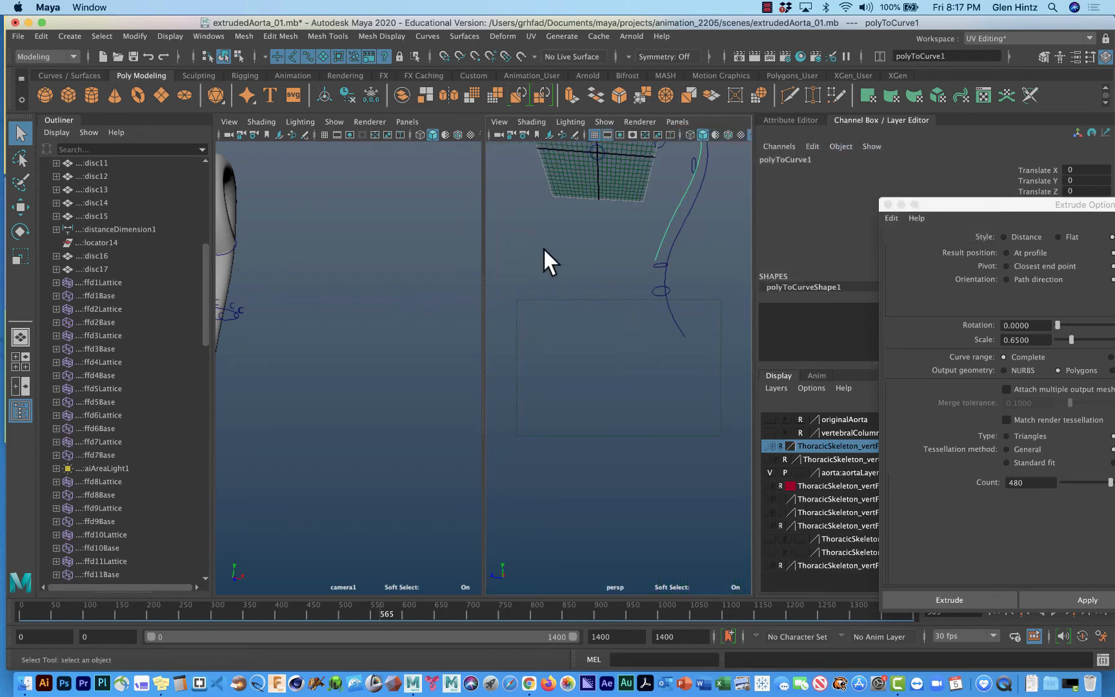
click(605, 122)
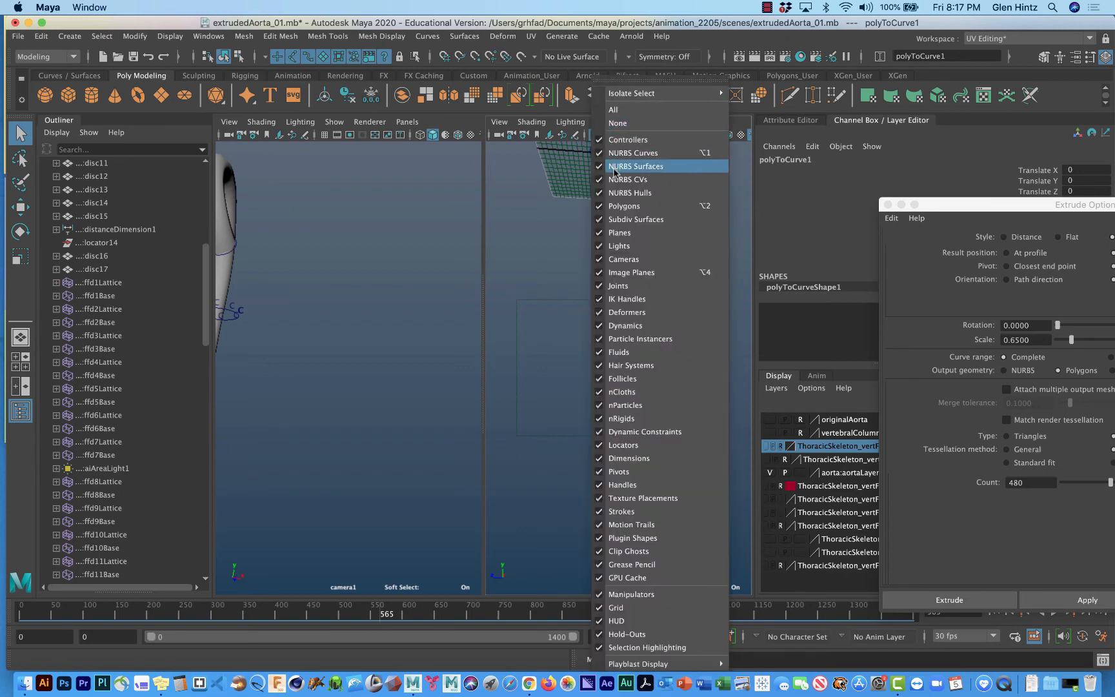
click(613, 206)
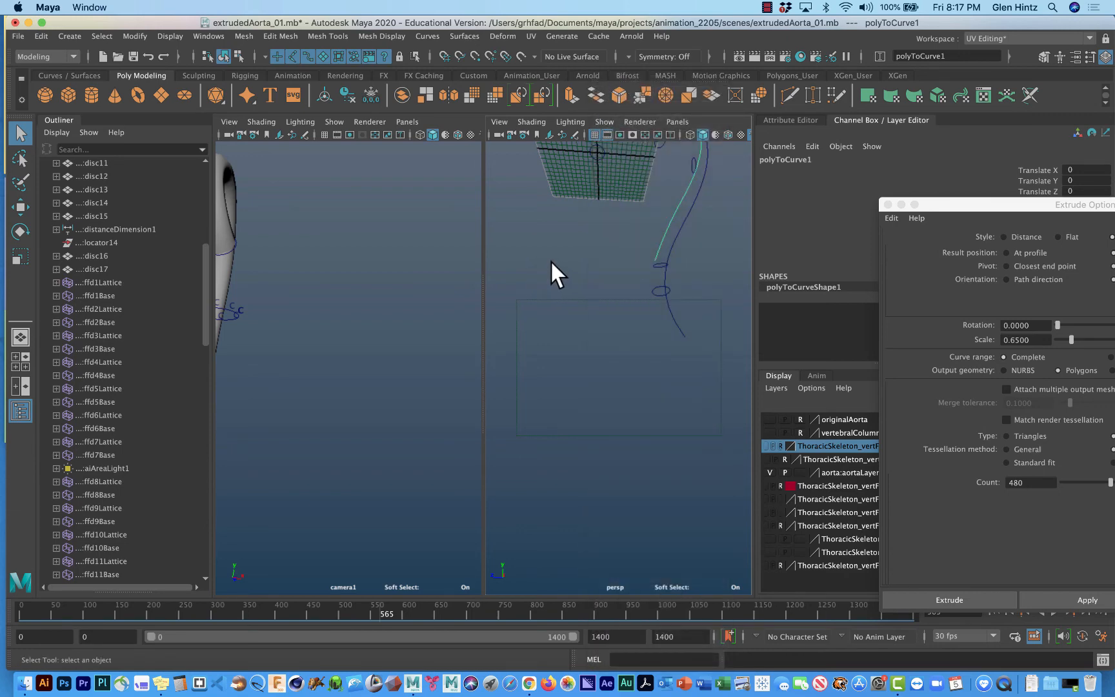
alt+drag(550, 259, 606, 386)
click(605, 122)
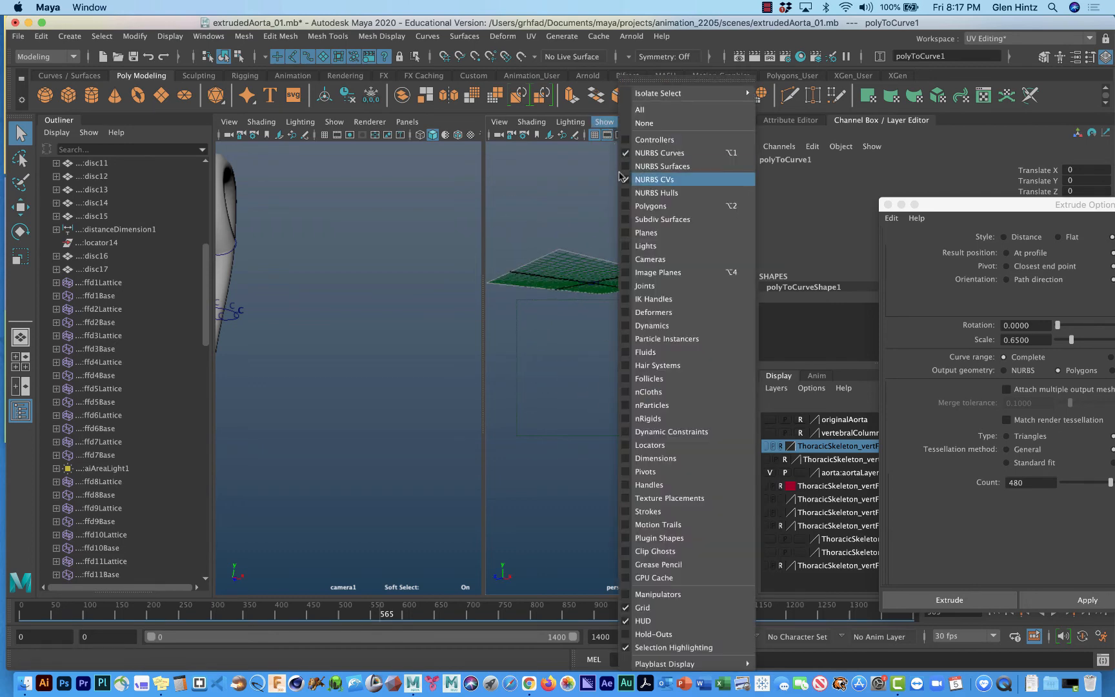
click(639, 206)
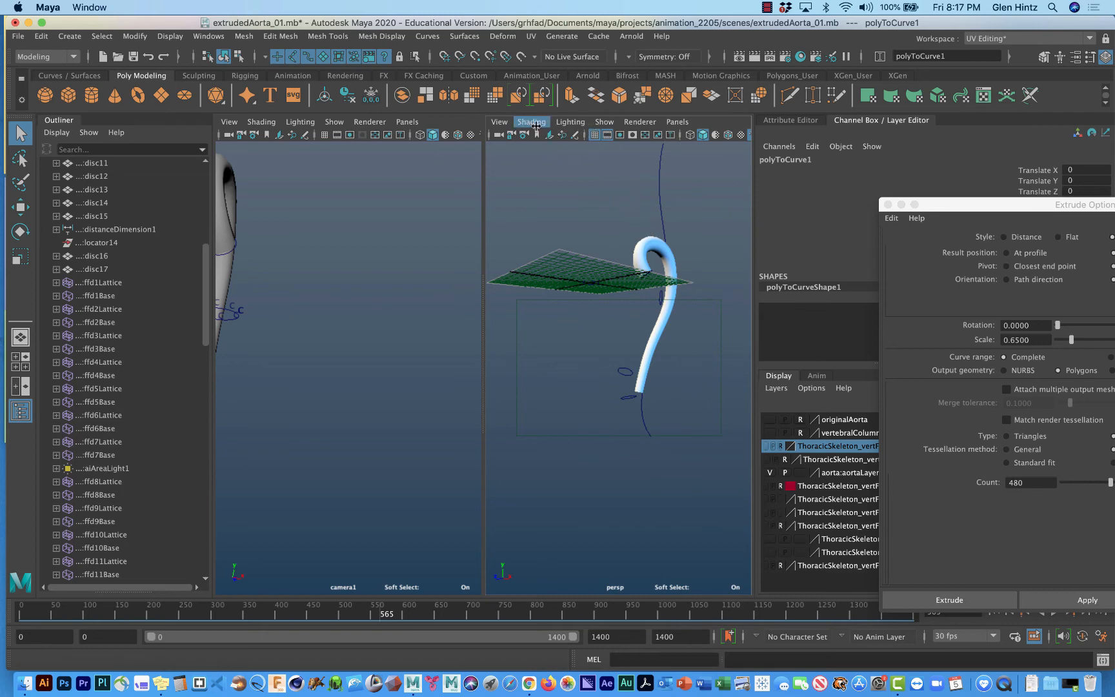
click(604, 122)
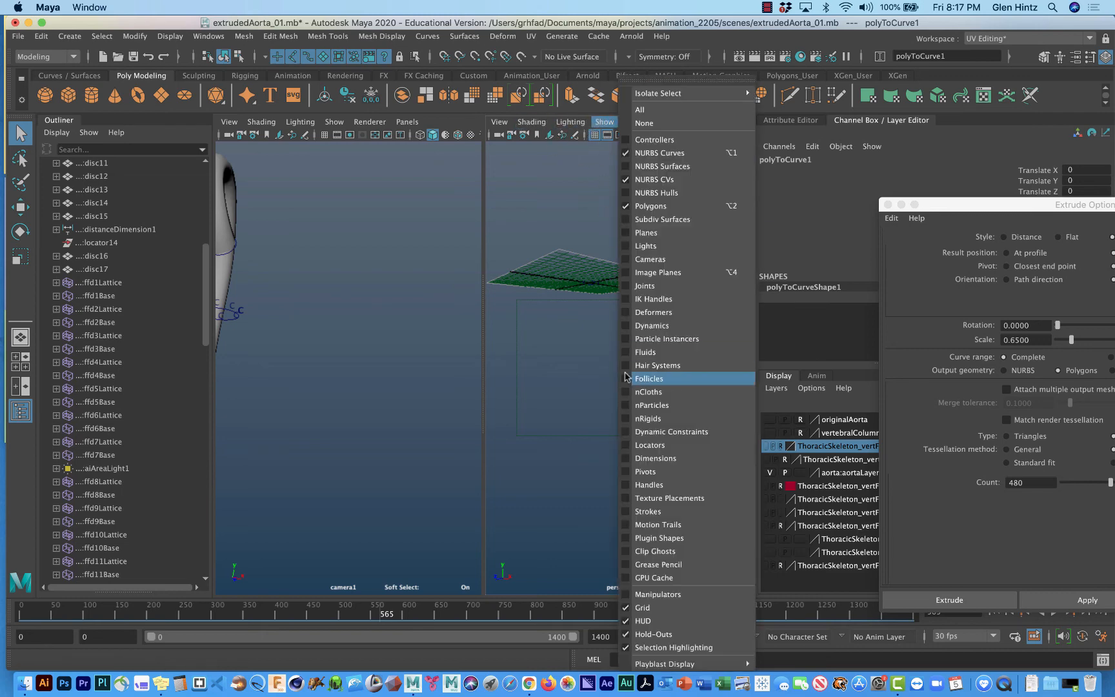
click(645, 607)
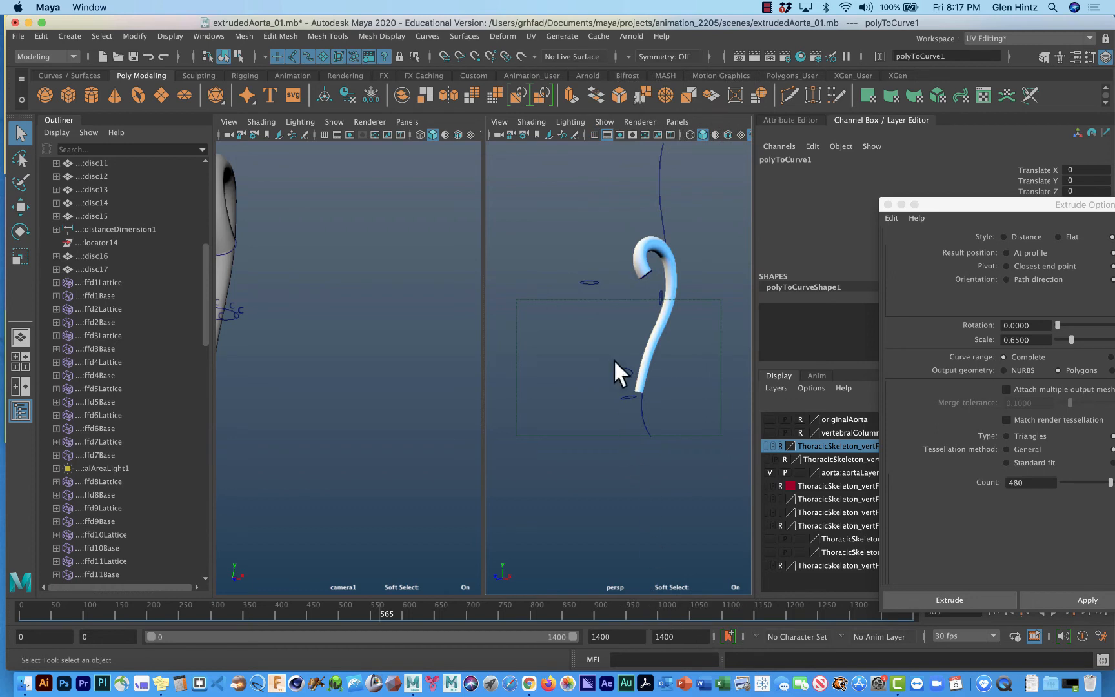
Set the persp view to default lighting and center the tube in it.
click(568, 122)
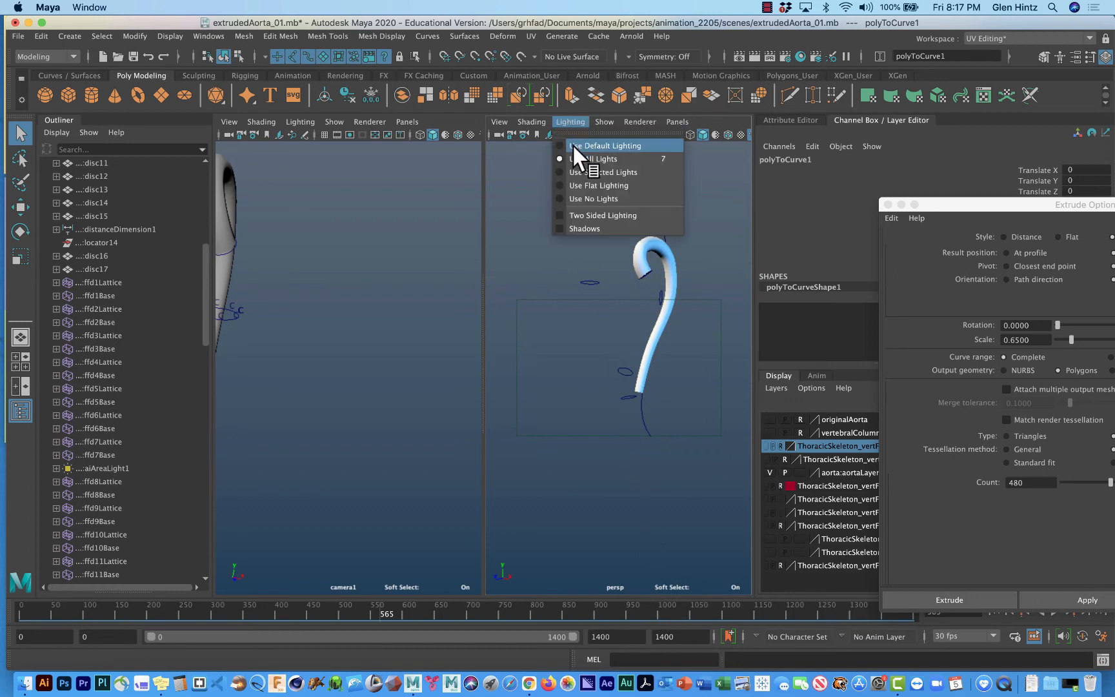
click(571, 143)
alt+middle_drag(556, 289, 542, 332)
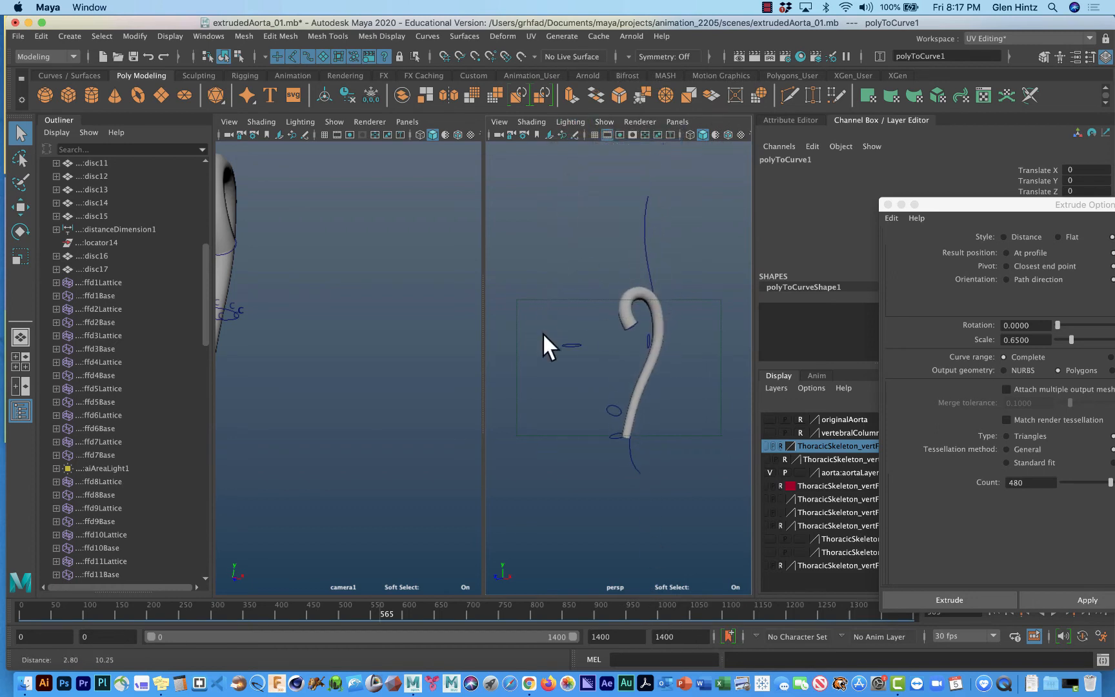
Replace the camera1 view with the front orthographic view.
alt+middle_drag(369, 245, 444, 264)
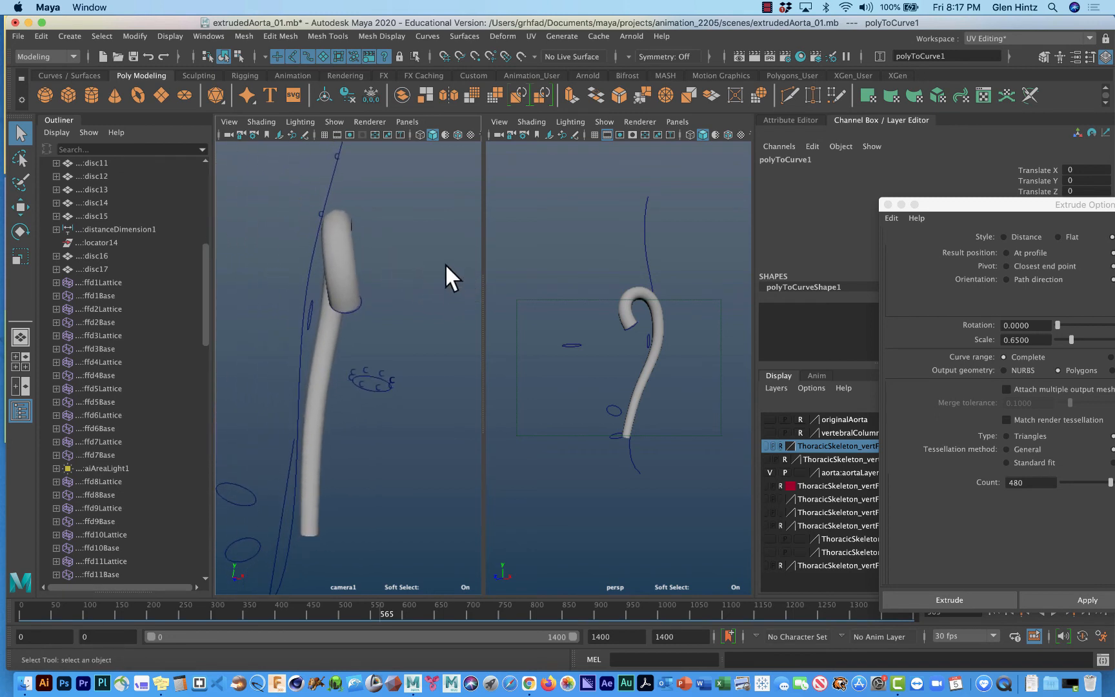
alt+drag(445, 262, 430, 262)
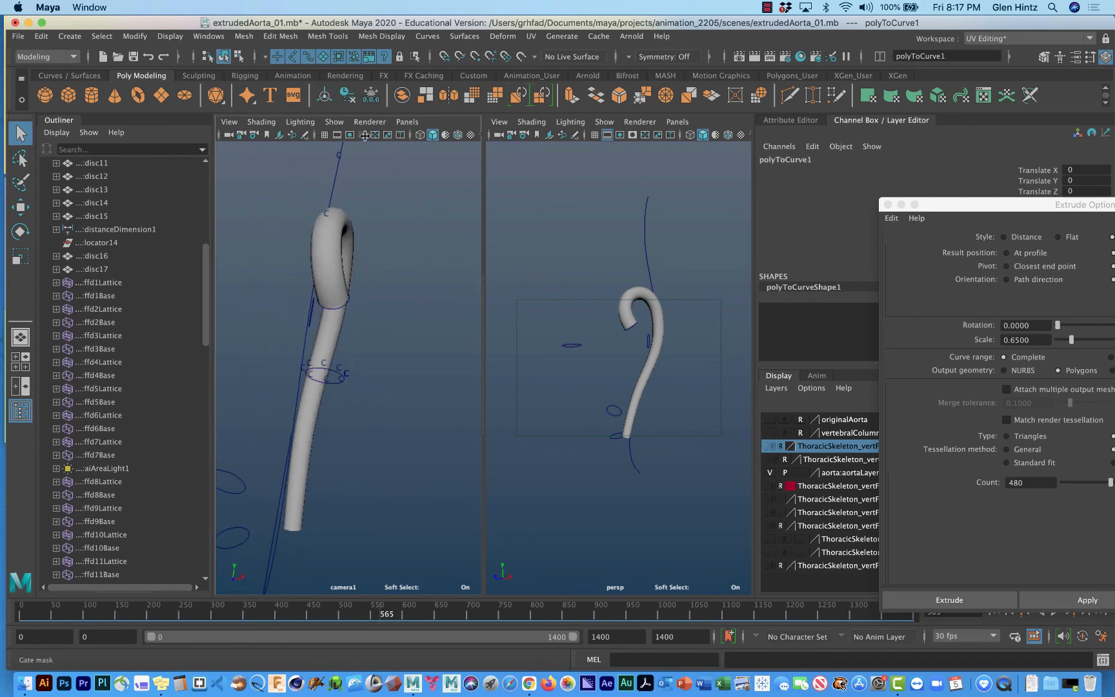
click(407, 122)
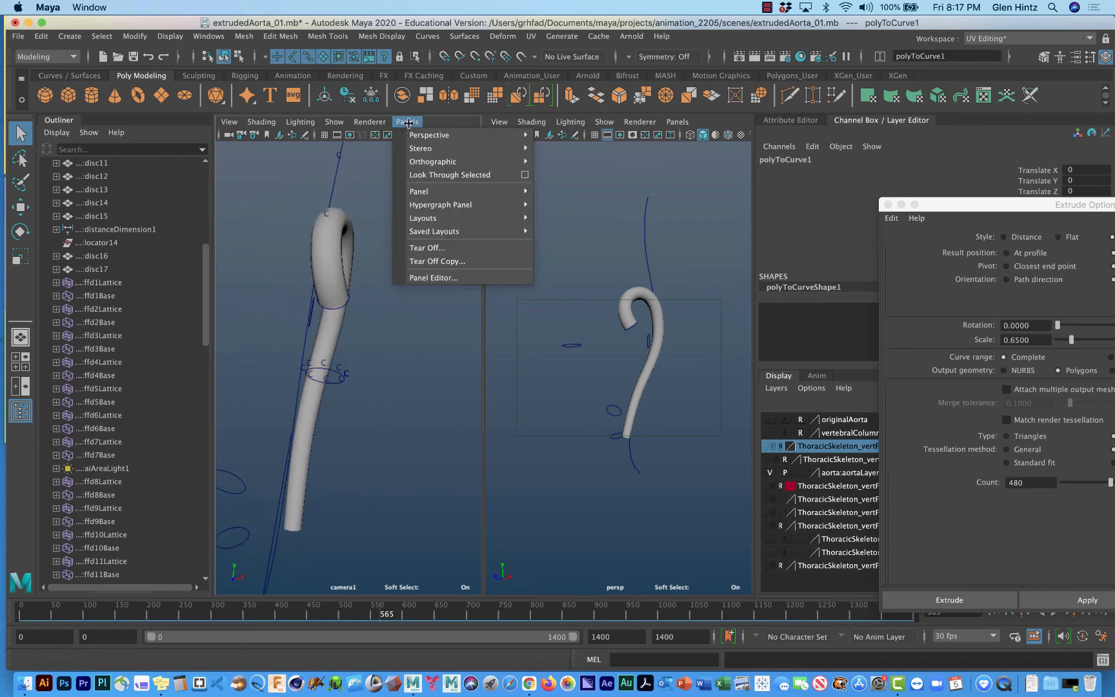
mouse_move(414, 153)
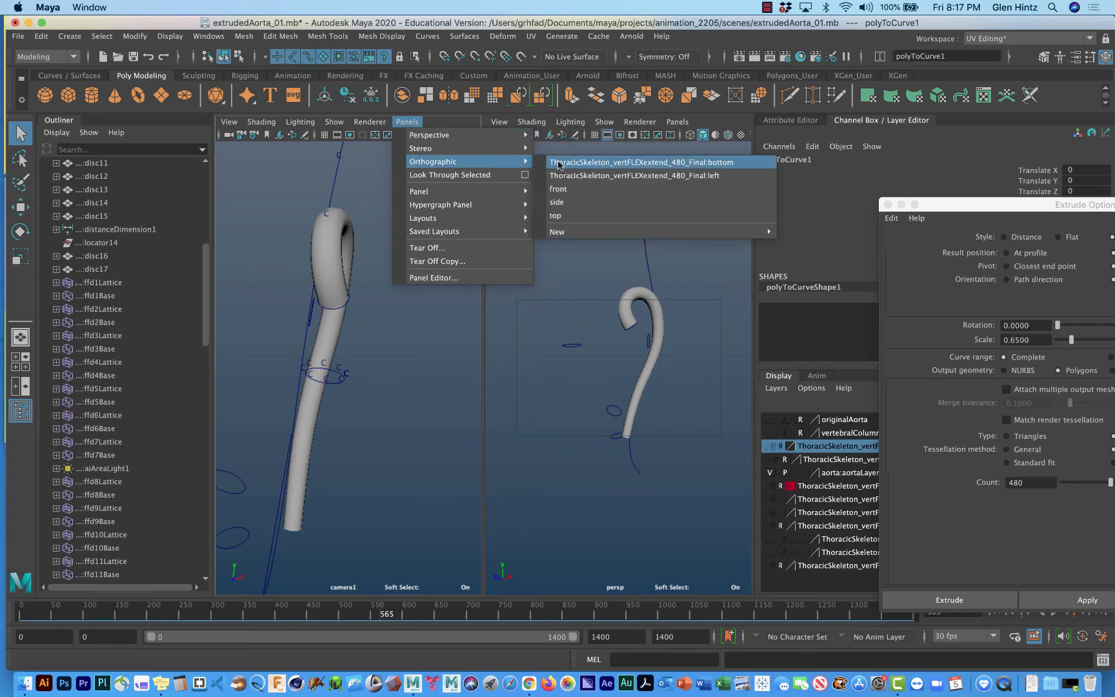
click(575, 191)
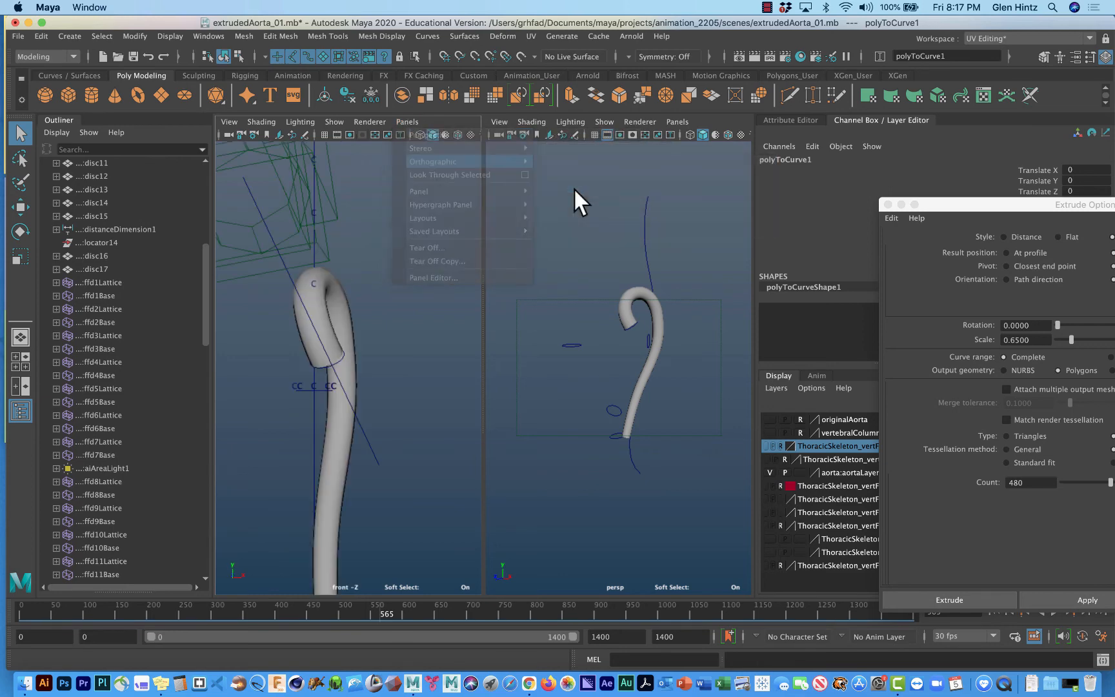
Limit the front view's displayed objects to NURBS CVs and NURBS curves.
click(337, 121)
click(373, 122)
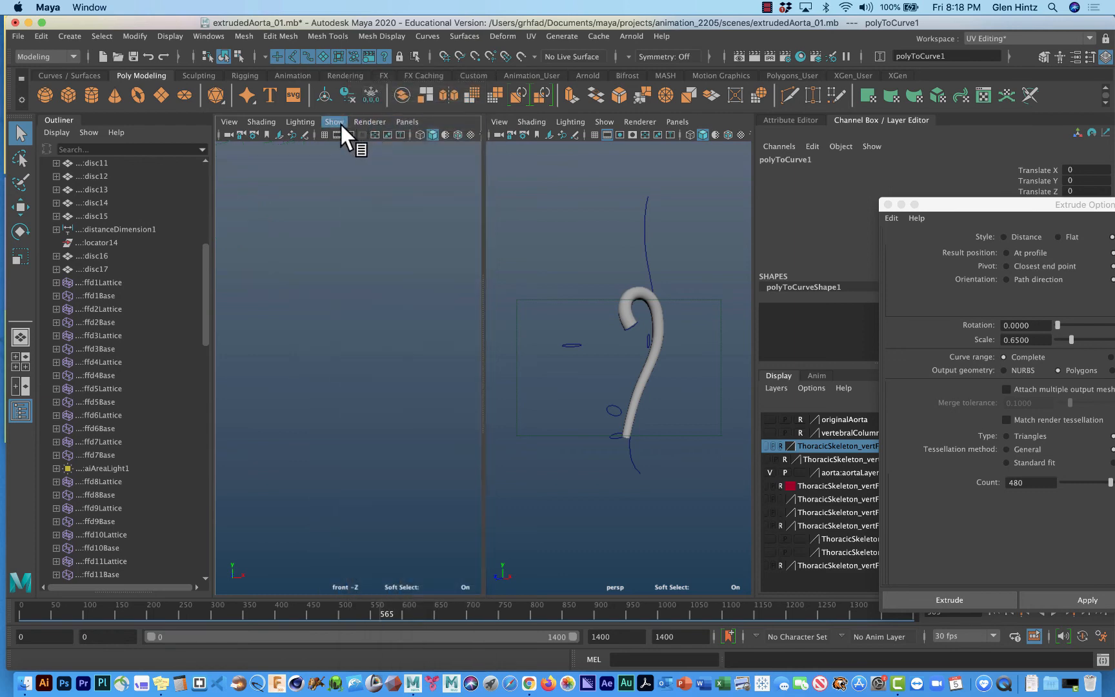
click(337, 122)
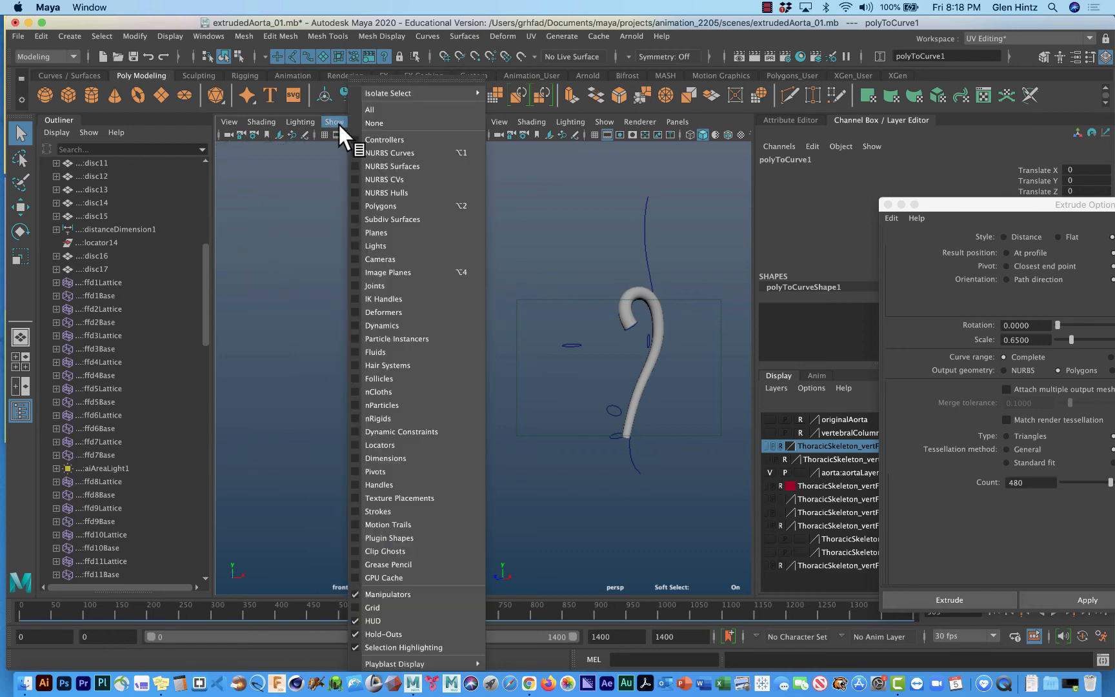
click(377, 181)
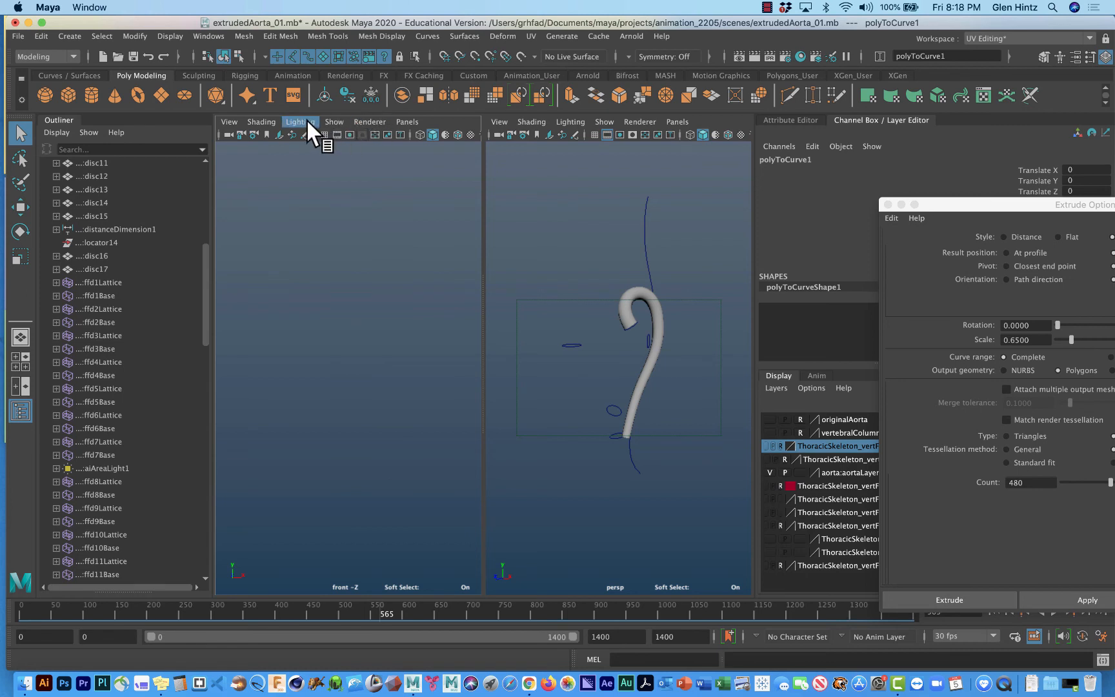
click(332, 122)
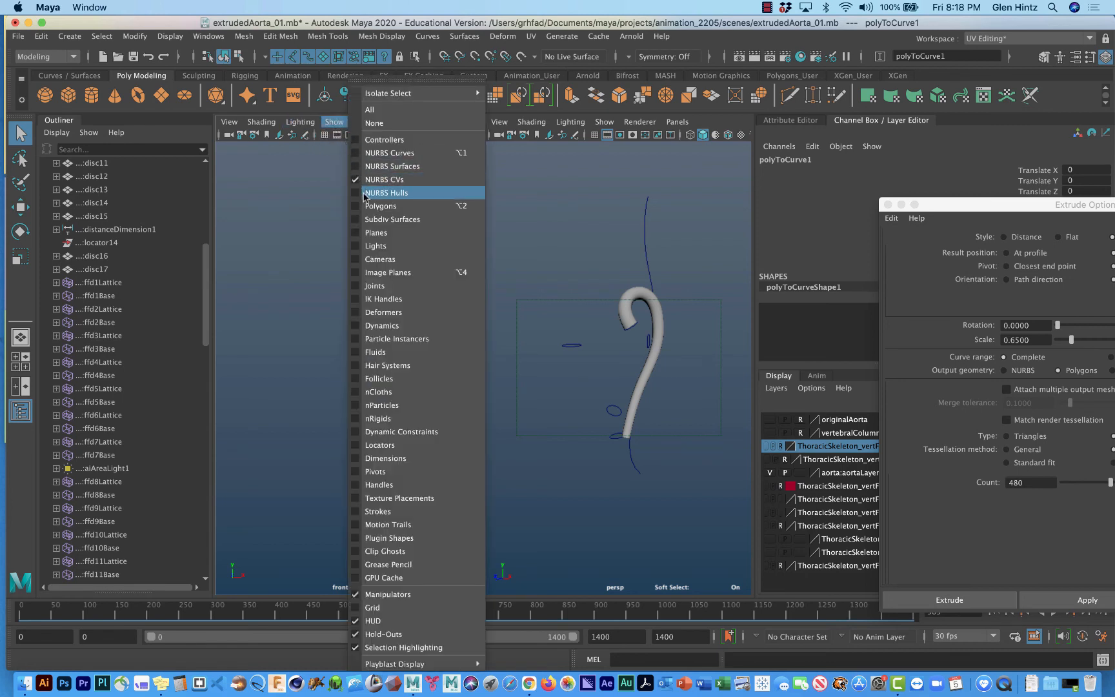
click(387, 153)
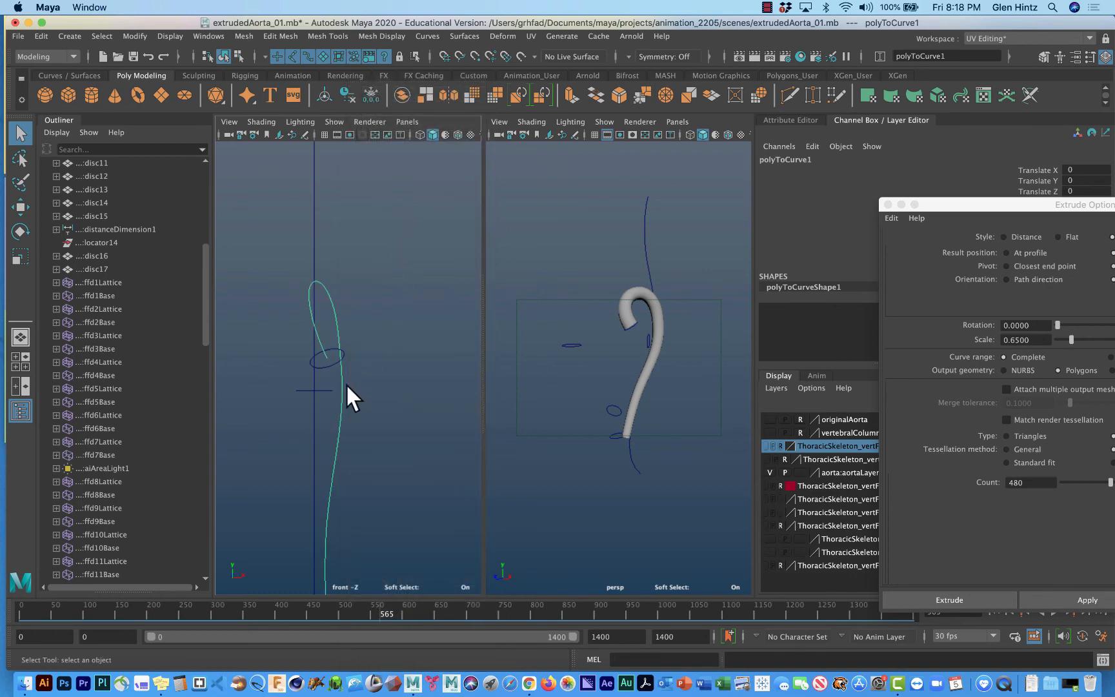
Show the path curve's control vertices and shift a vertex on its descending part slightly toward the vertical center line with soft selection.
right_drag(345, 357, 276, 359)
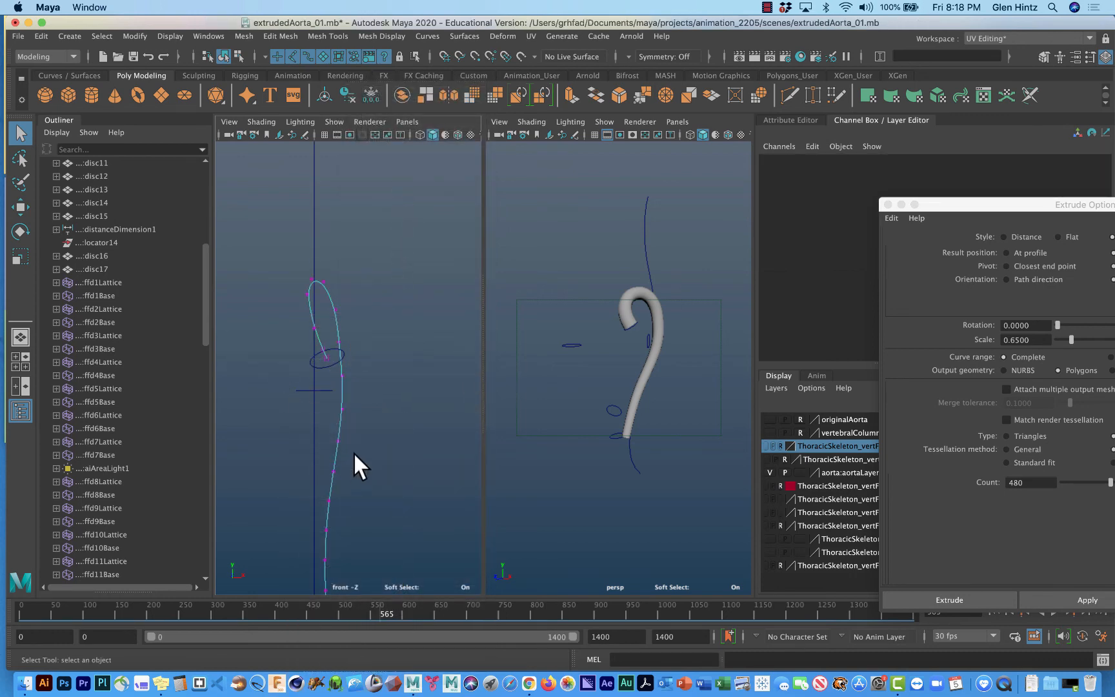
click(354, 413)
key(e)
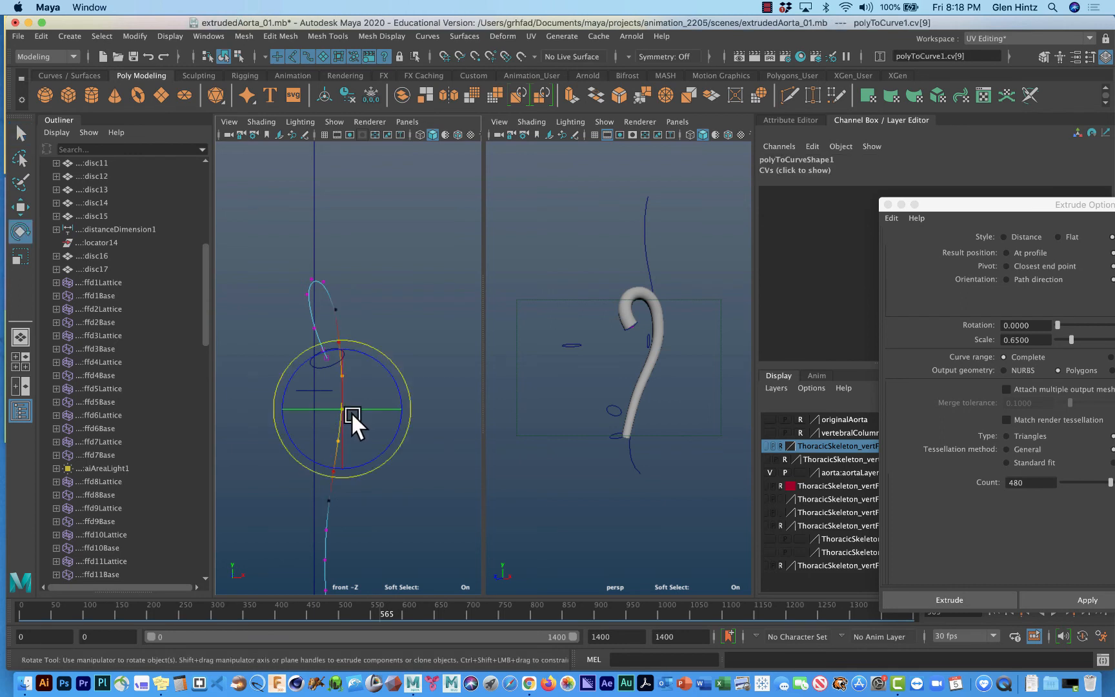
alt+drag(584, 426, 621, 421)
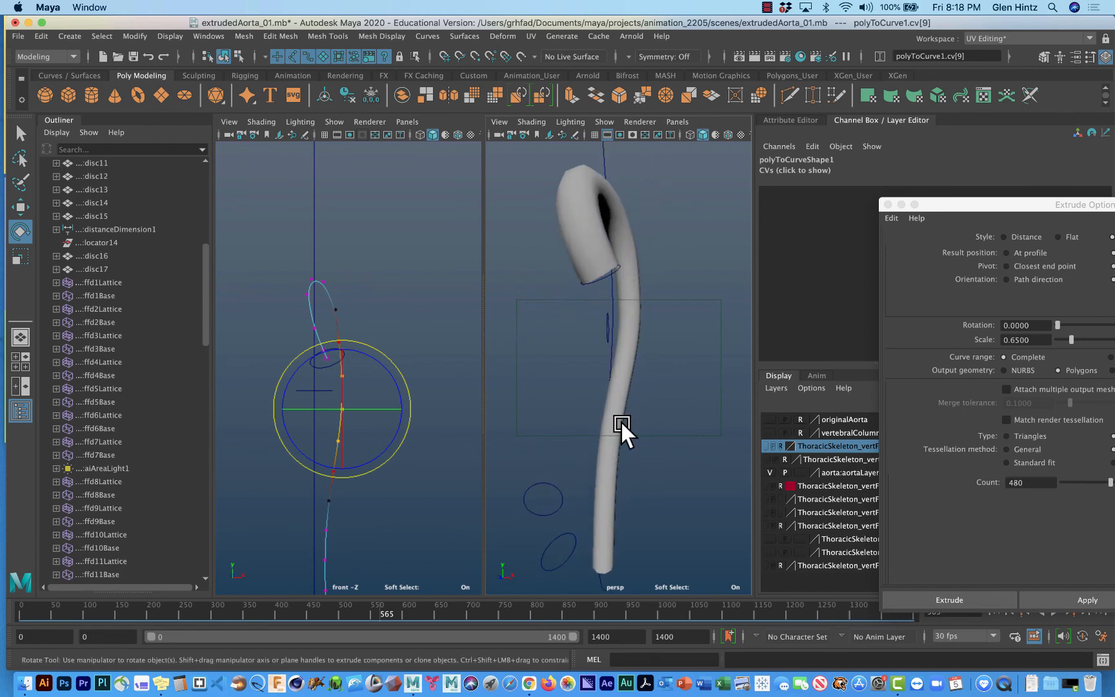
key(w)
drag(413, 406, 400, 403)
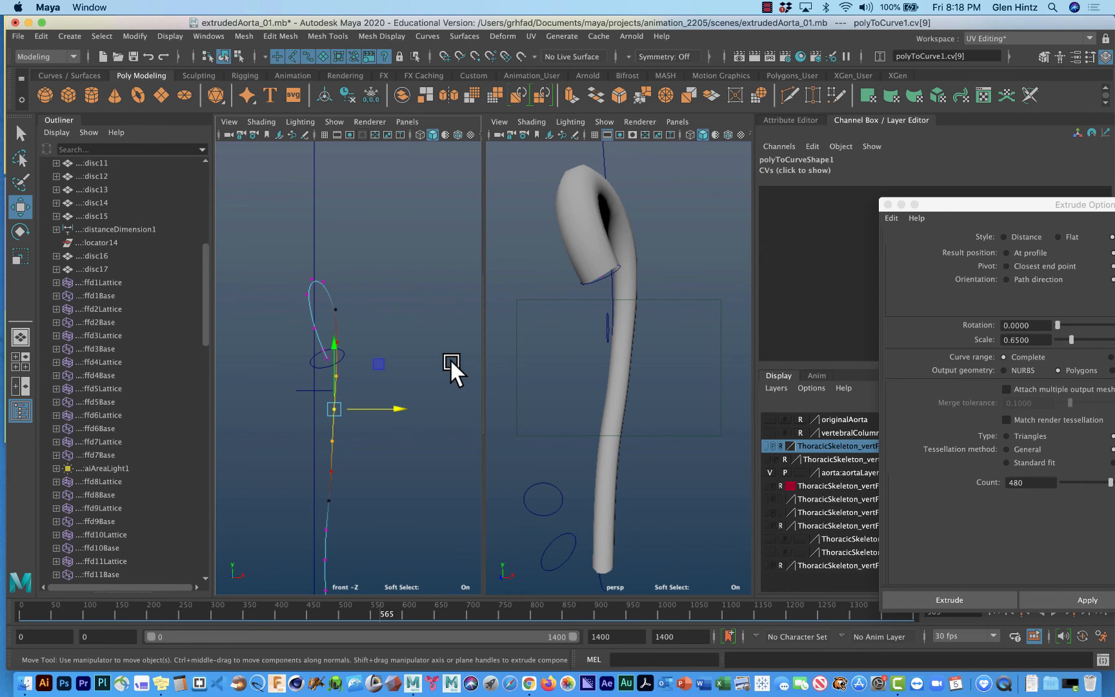
Turn off soft selection and nudge two individual control vertices on the descending path curve slightly sideways to smooth it.
click(366, 369)
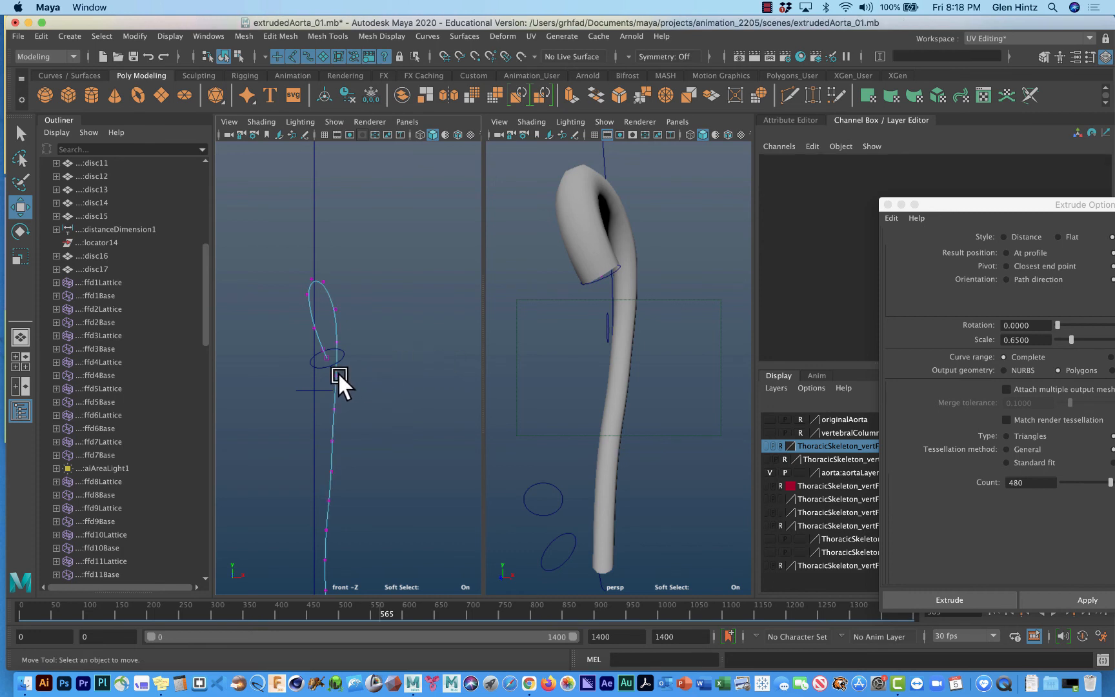
drag(328, 369, 396, 373)
key(b)
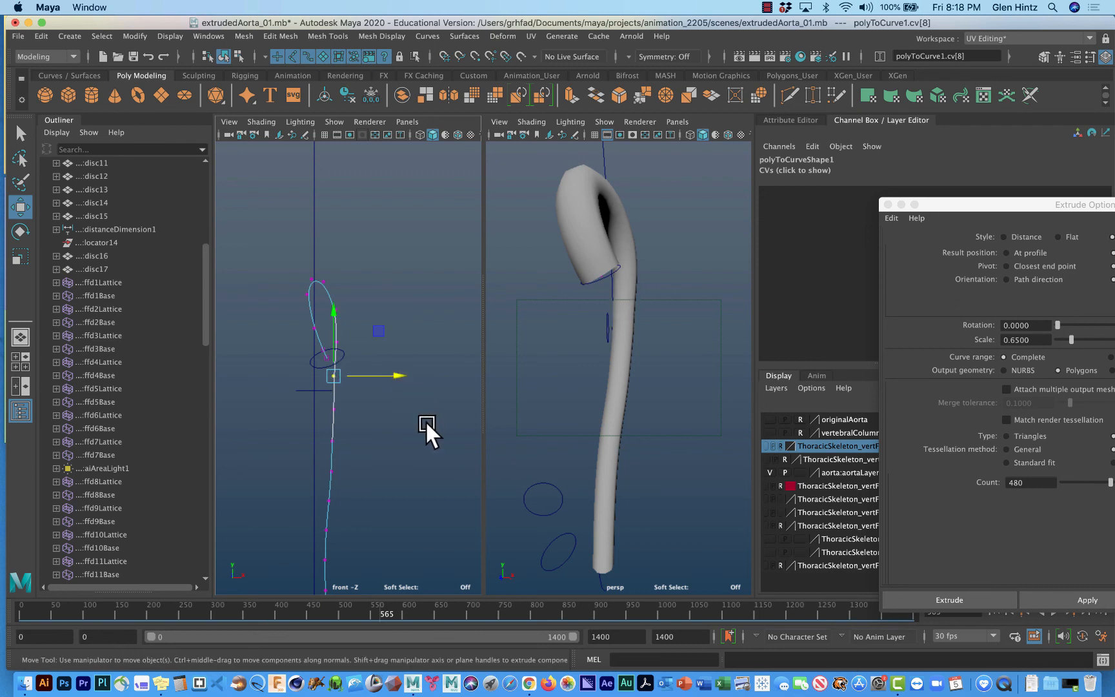
click(331, 471)
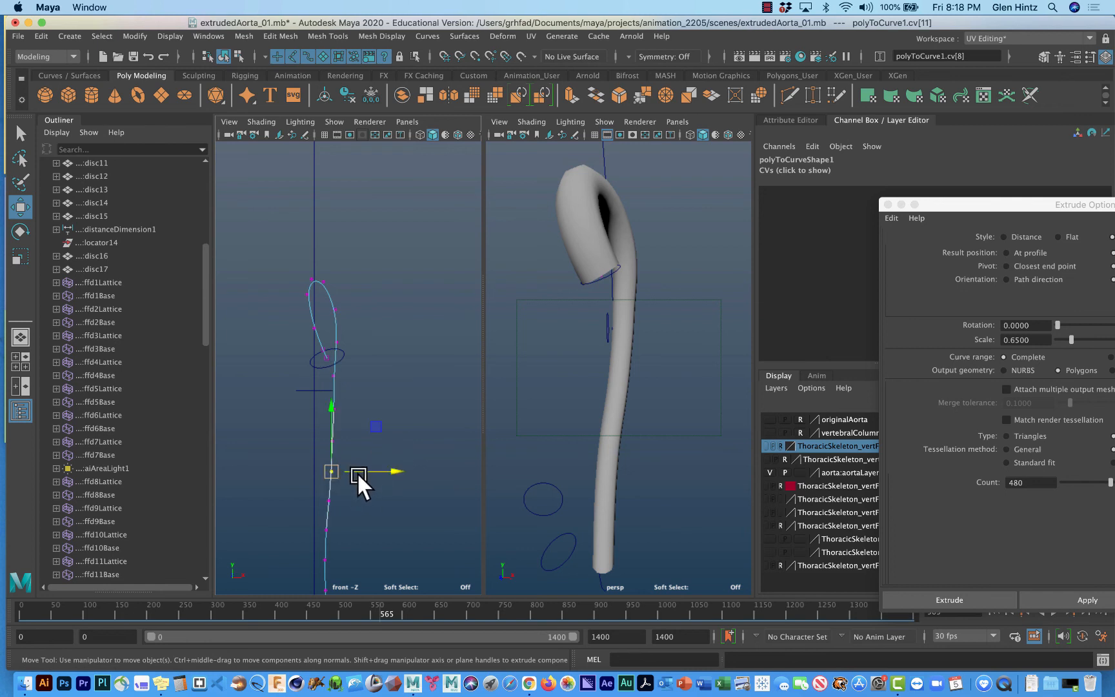
drag(391, 474, 391, 472)
Select an edge loop around the tube's upper descending part, enable soft selection with a falloff radius of about 5, and activate the Scale tool.
alt+drag(584, 430, 791, 417)
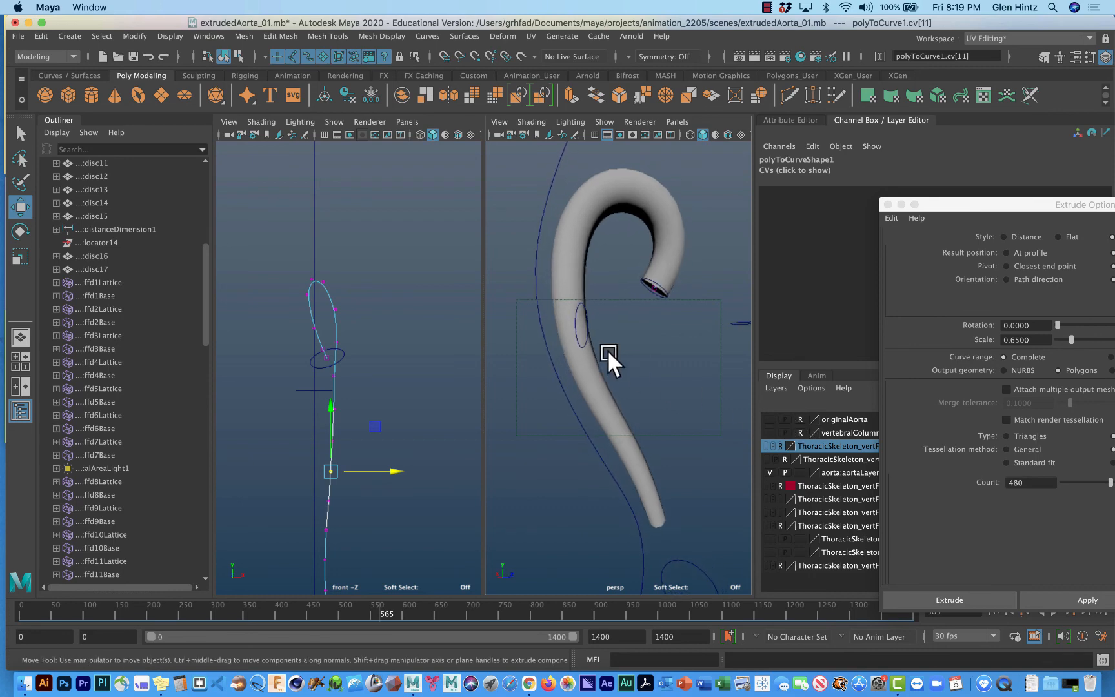
click(569, 302)
right_drag(569, 304, 568, 261)
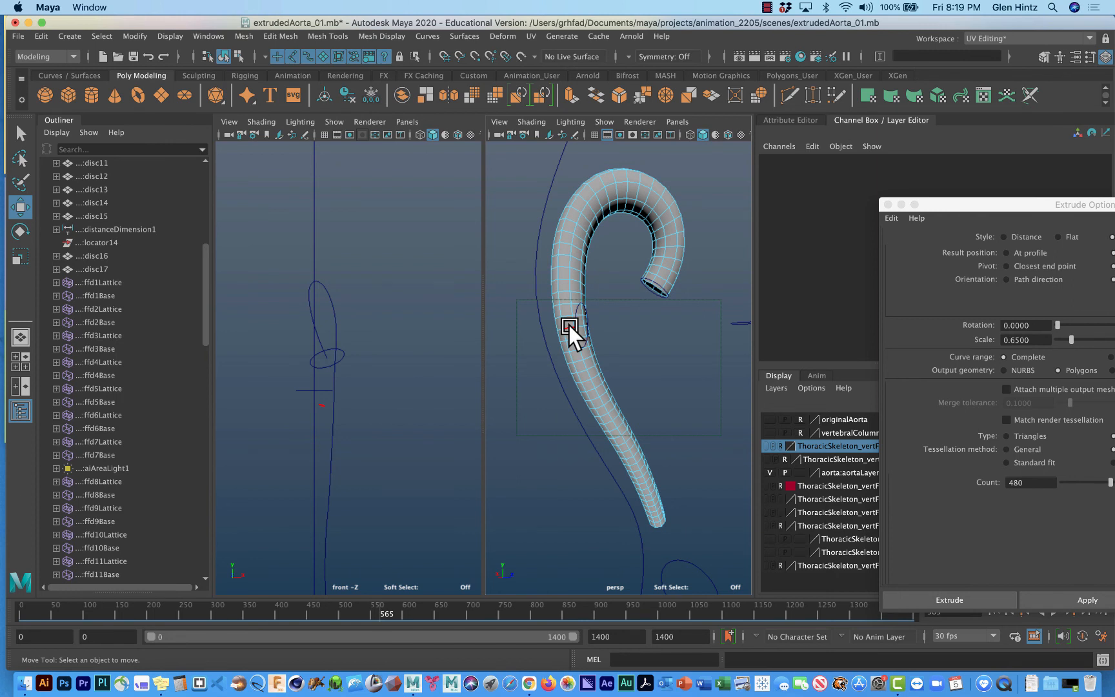
double_click(569, 326)
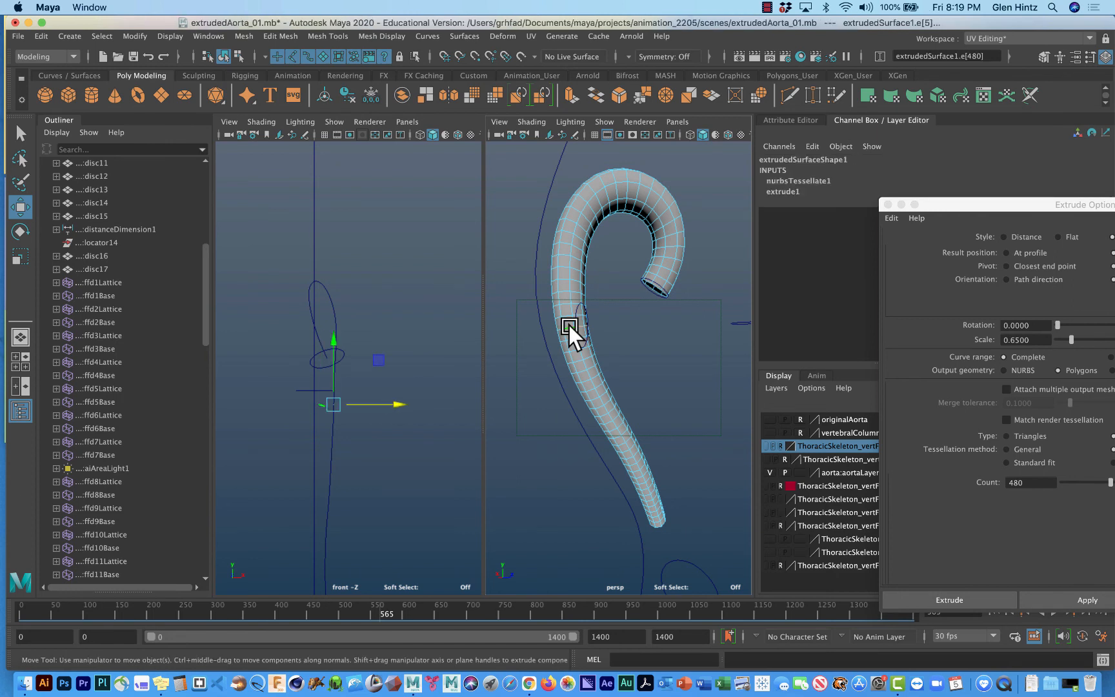
key(b)
middle_drag(581, 322, 526, 322)
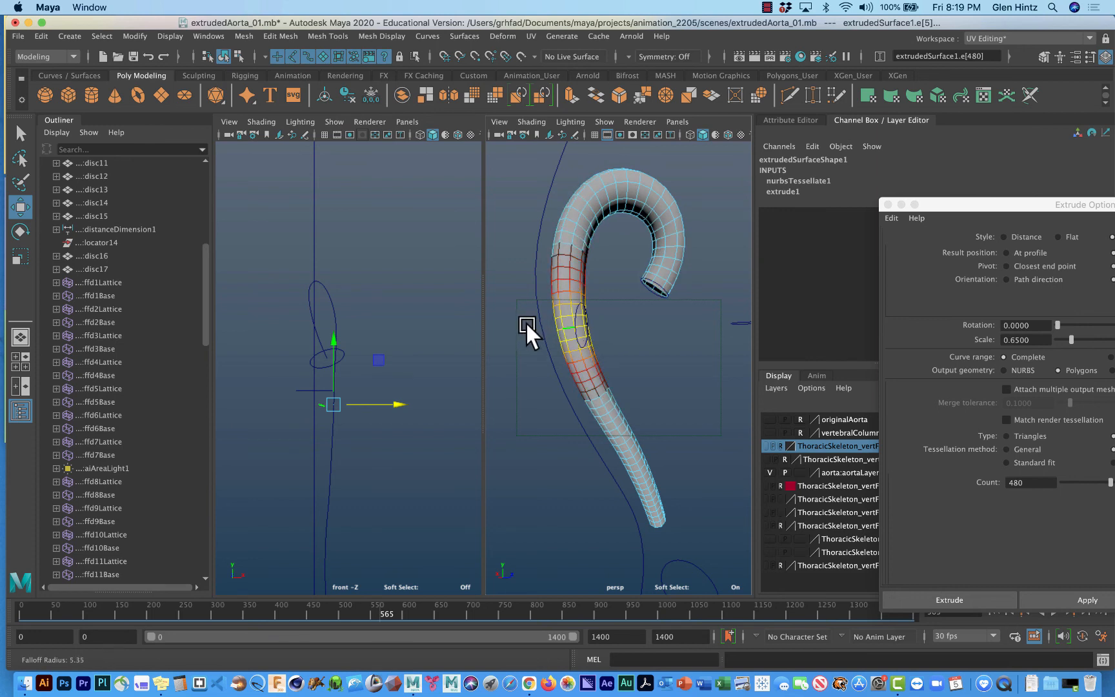
key(r)
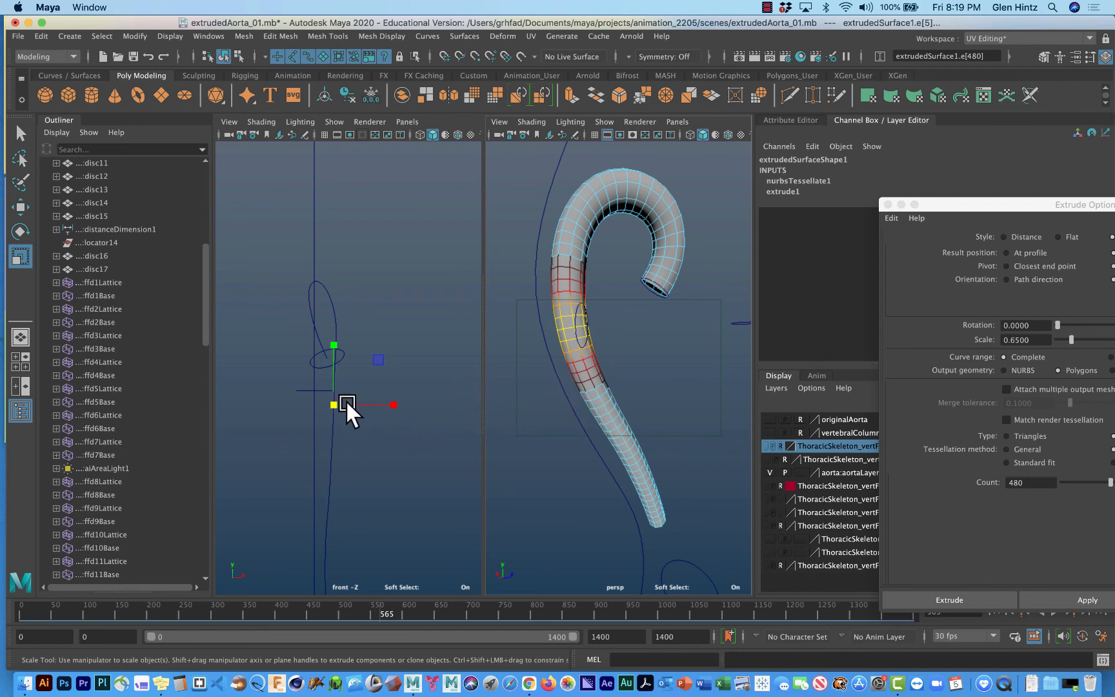
alt+drag(663, 360, 601, 405)
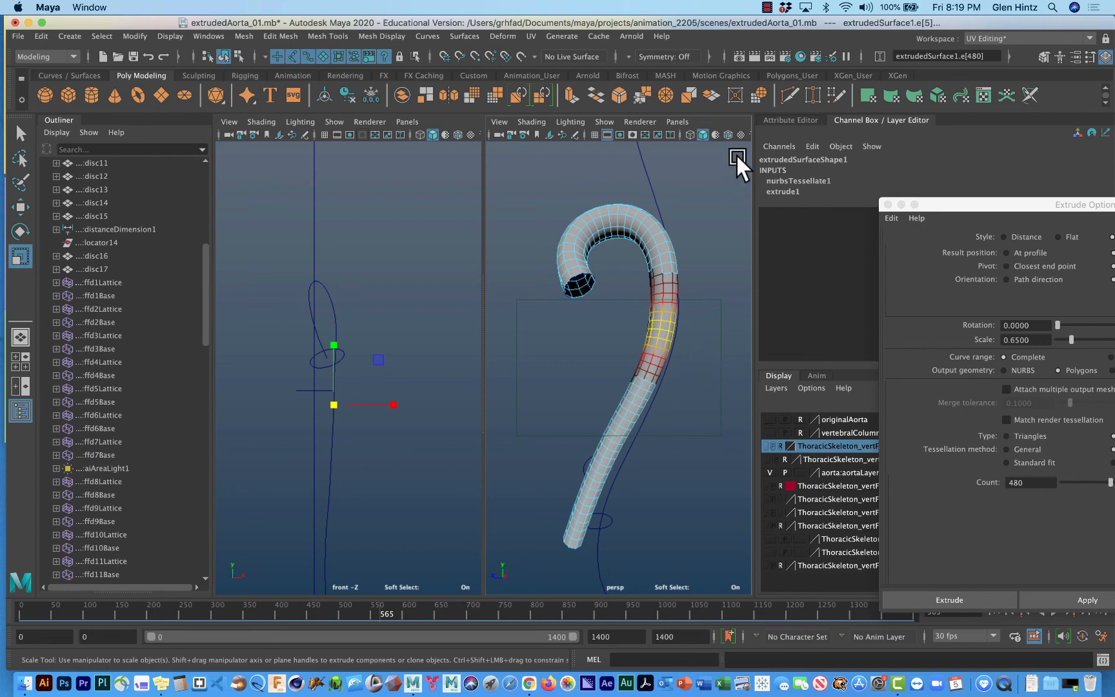
click(767, 7)
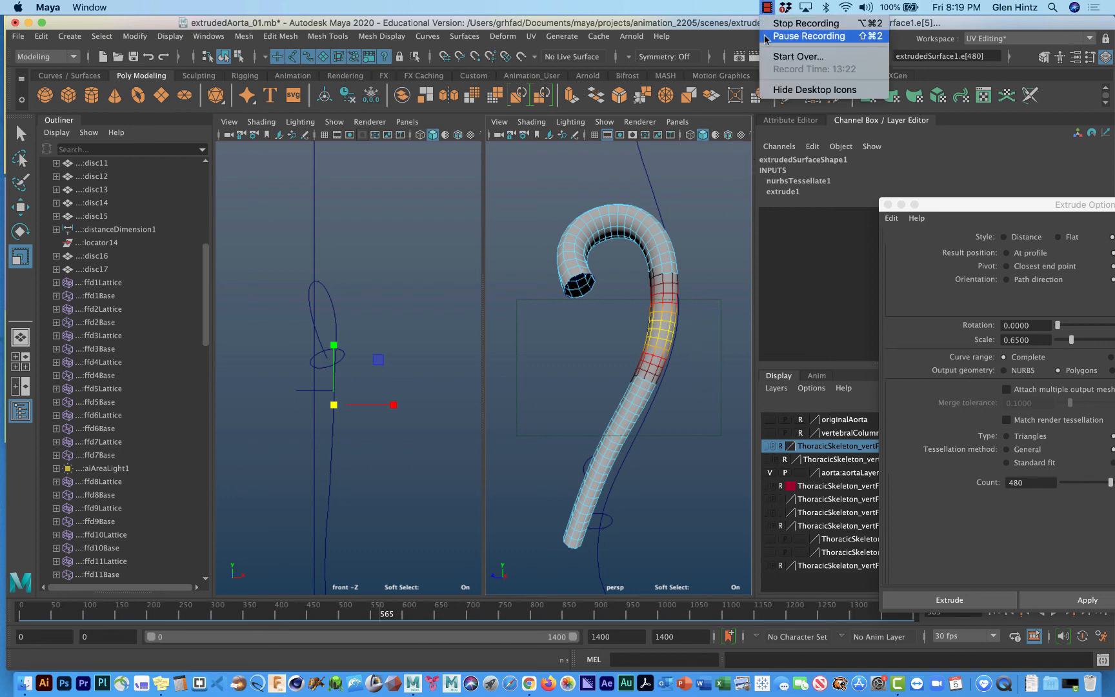